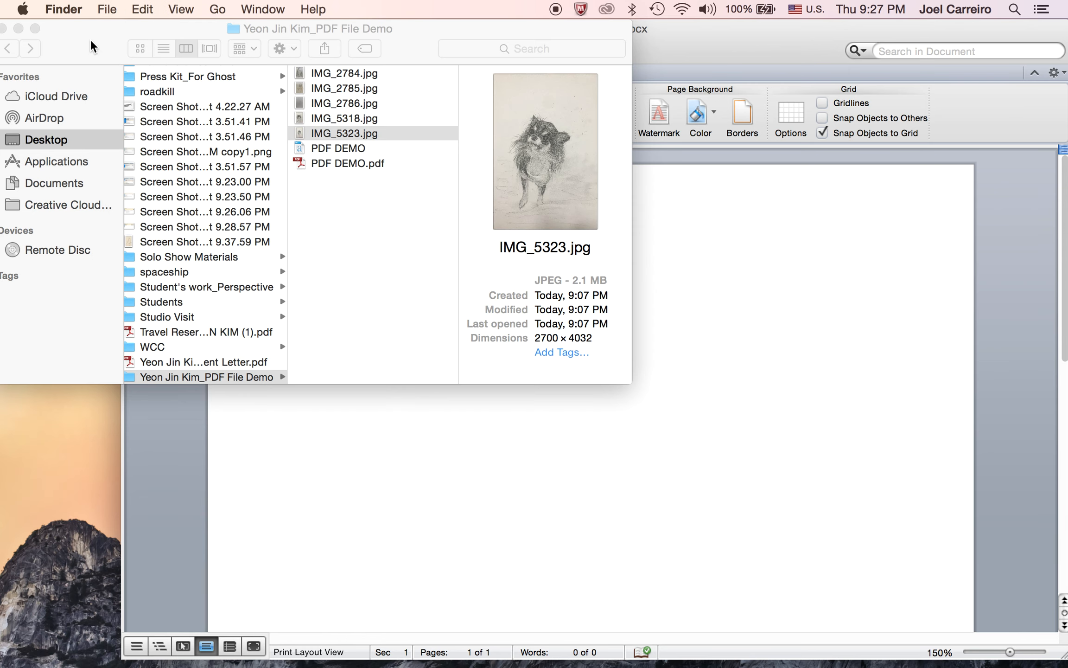
Step: Preview the drawing images from IMG_2784.jpg through IMG_5323.jpg in the PDF File Demo folder
click(340, 73)
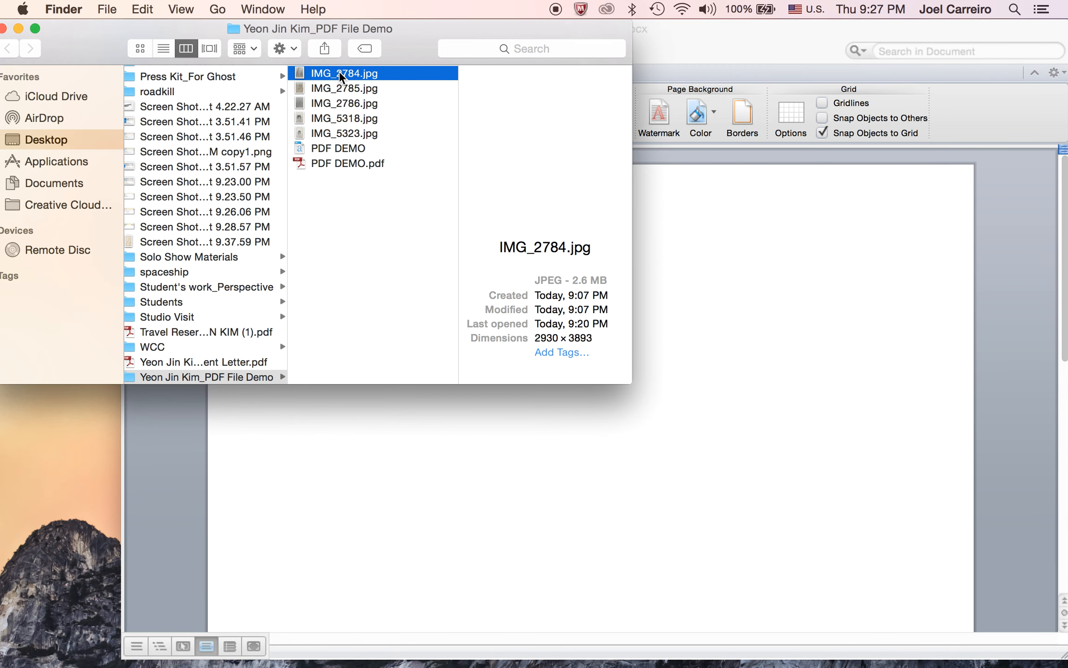
key(Down)
key(Down)
key(Down)
key(Down)
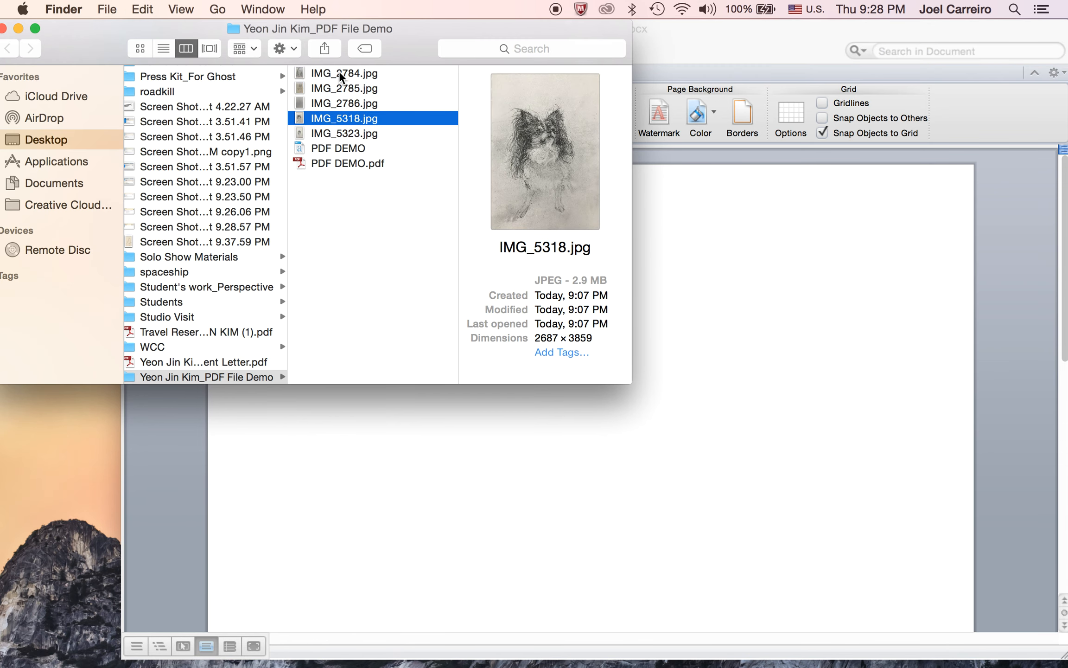
Step: Switch to the PDF DEMO.docx document in Word, try landscape page orientation and return the page to portrait
click(754, 234)
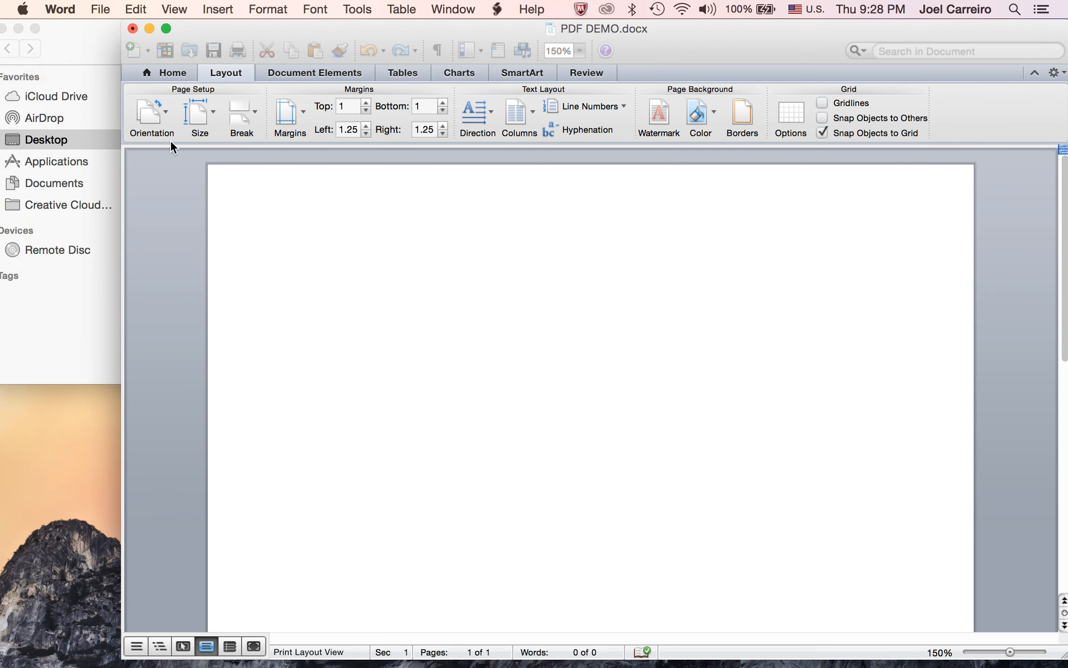
click(163, 110)
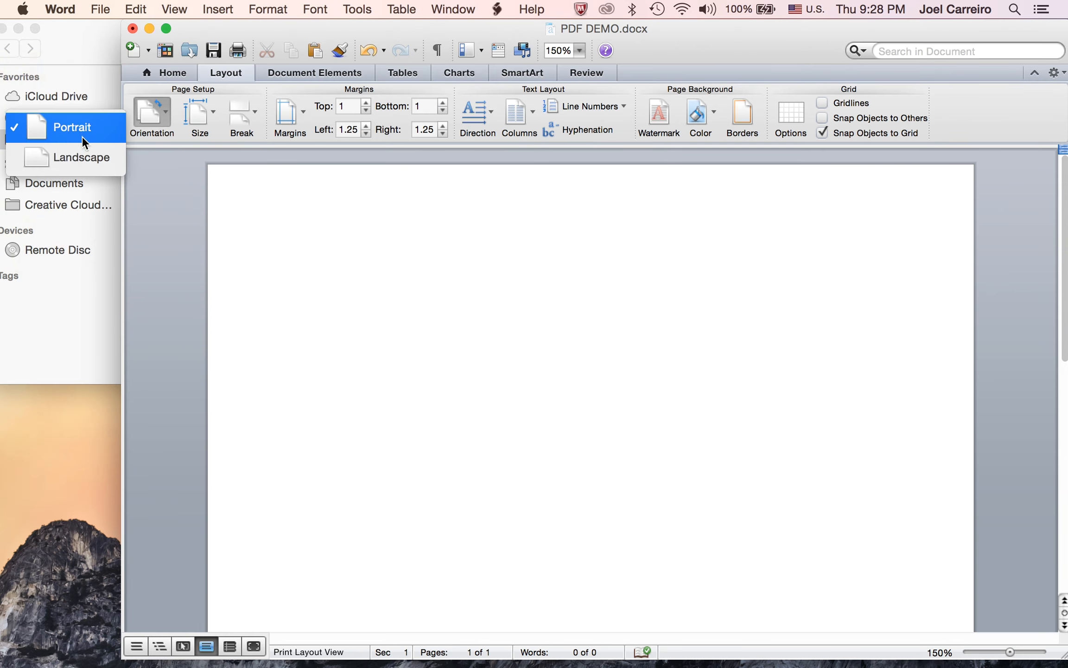
click(91, 162)
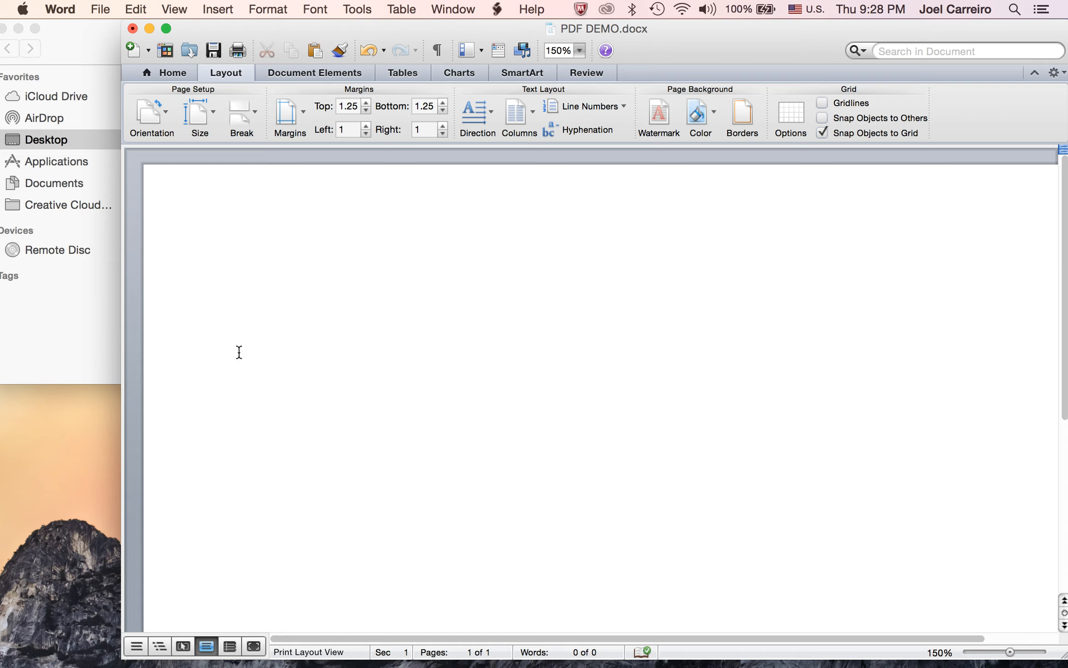
click(164, 114)
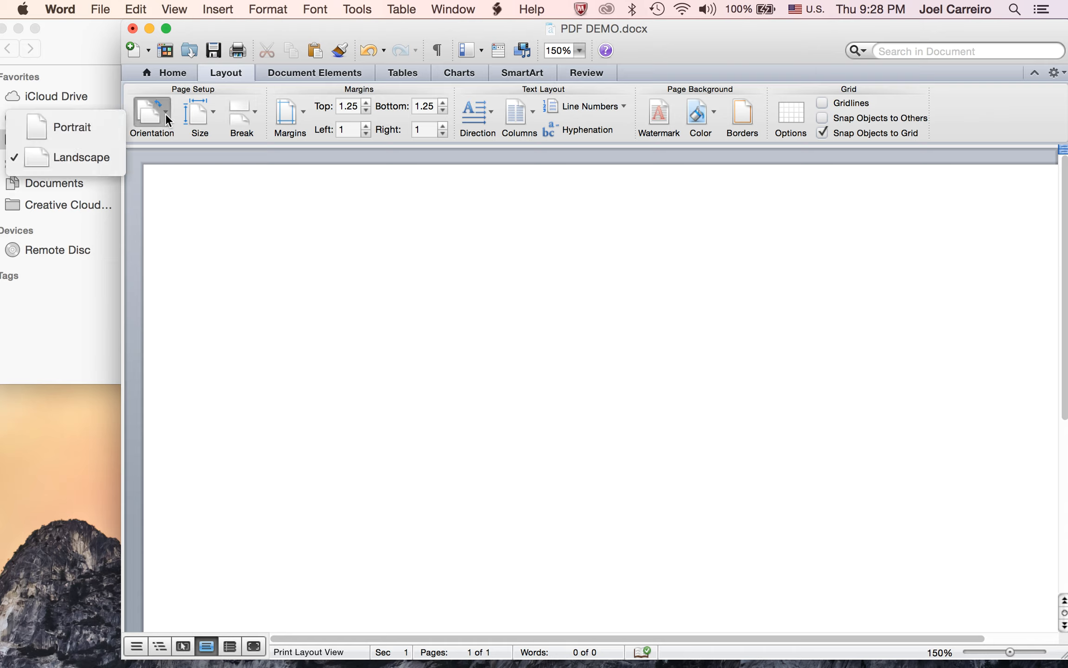
click(85, 124)
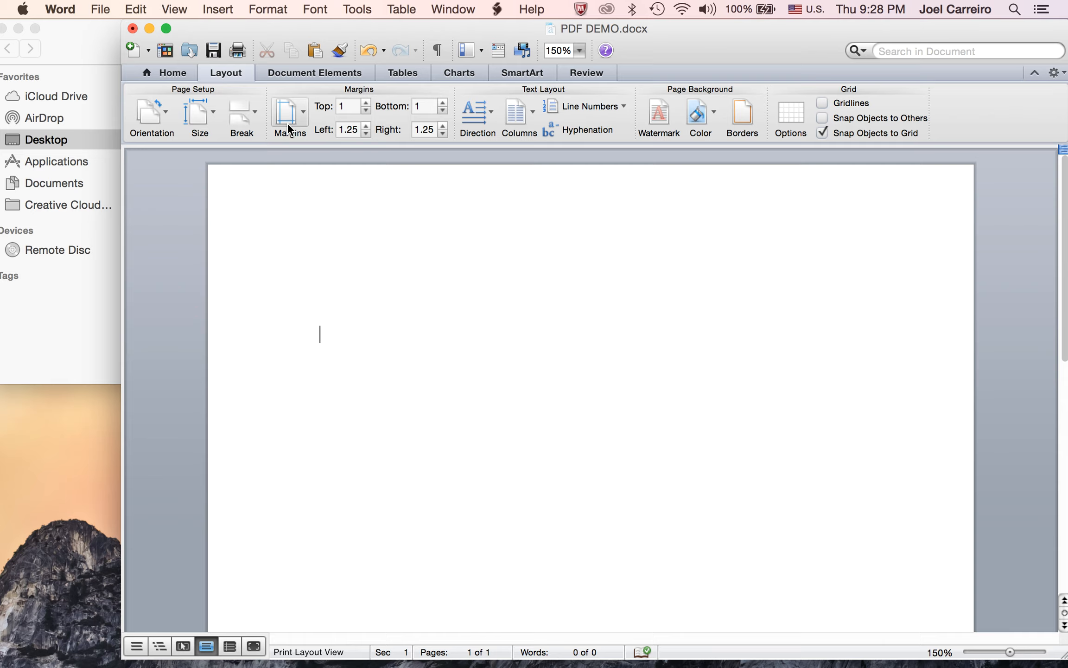
Step: Insert the picture IMG_2784.jpg from the desktop's PDF File Demo folder into the blank page
drag(688, 45, 642, 45)
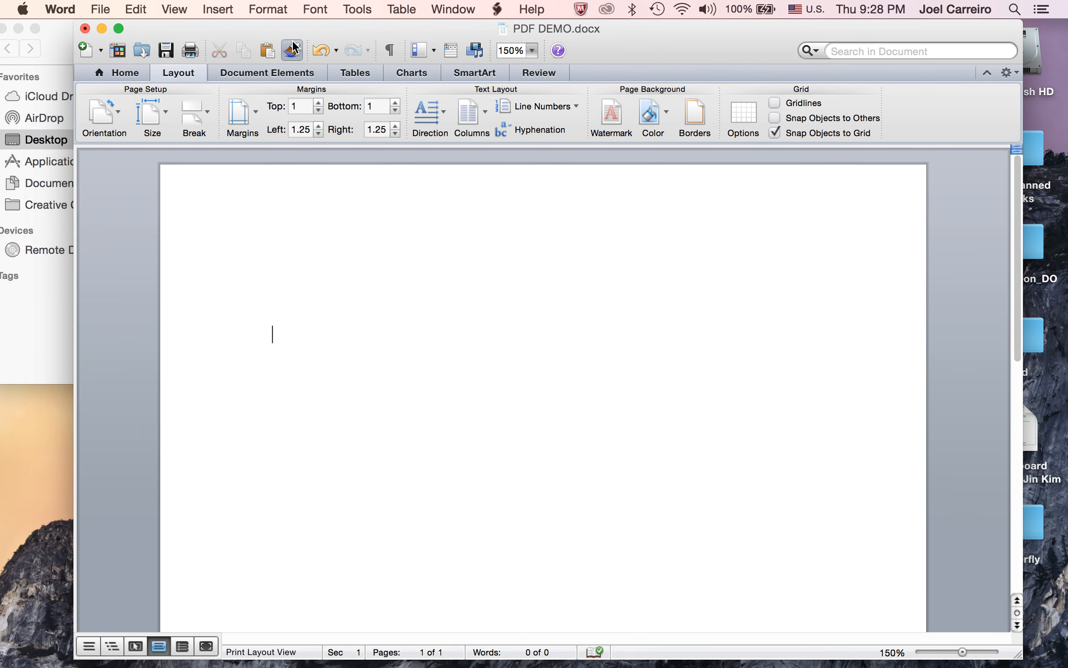
click(121, 73)
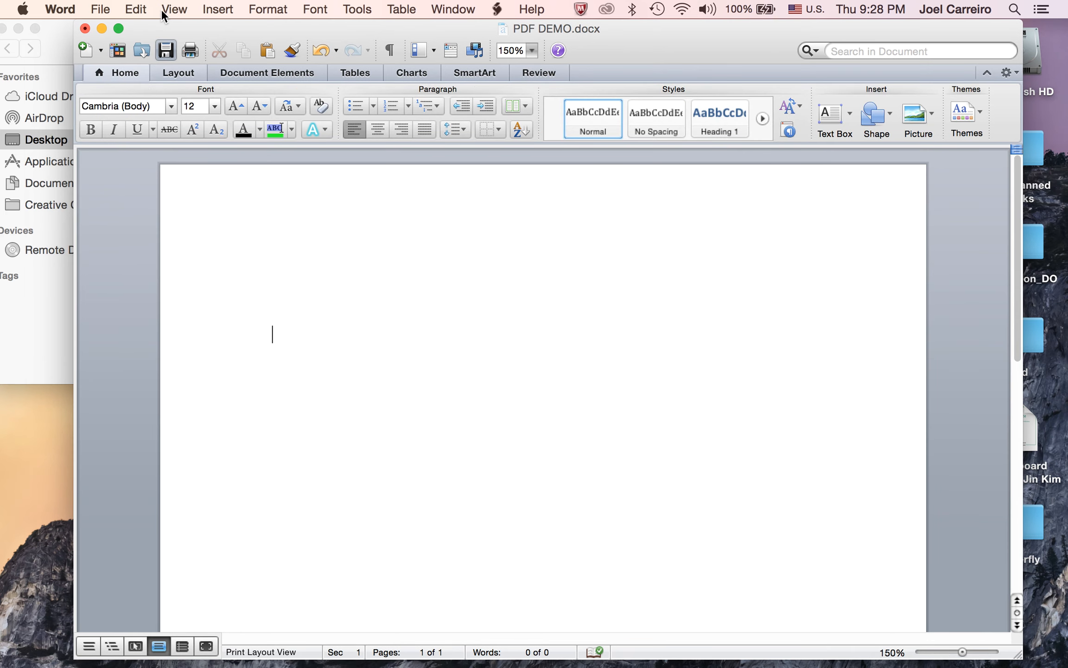
click(216, 10)
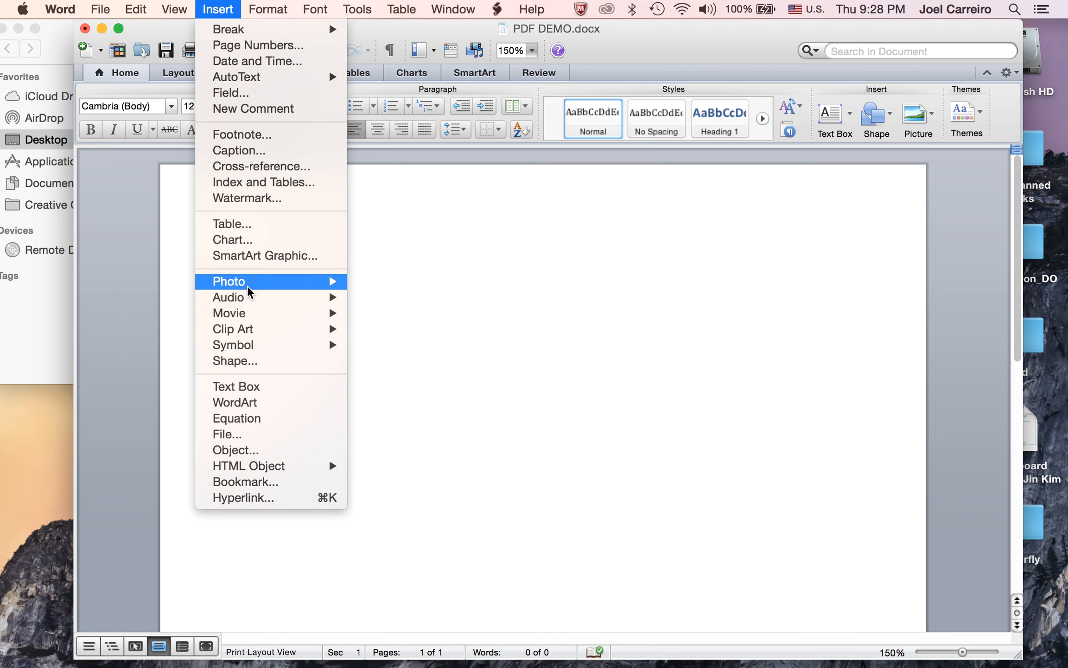
mouse_move(250, 291)
click(426, 298)
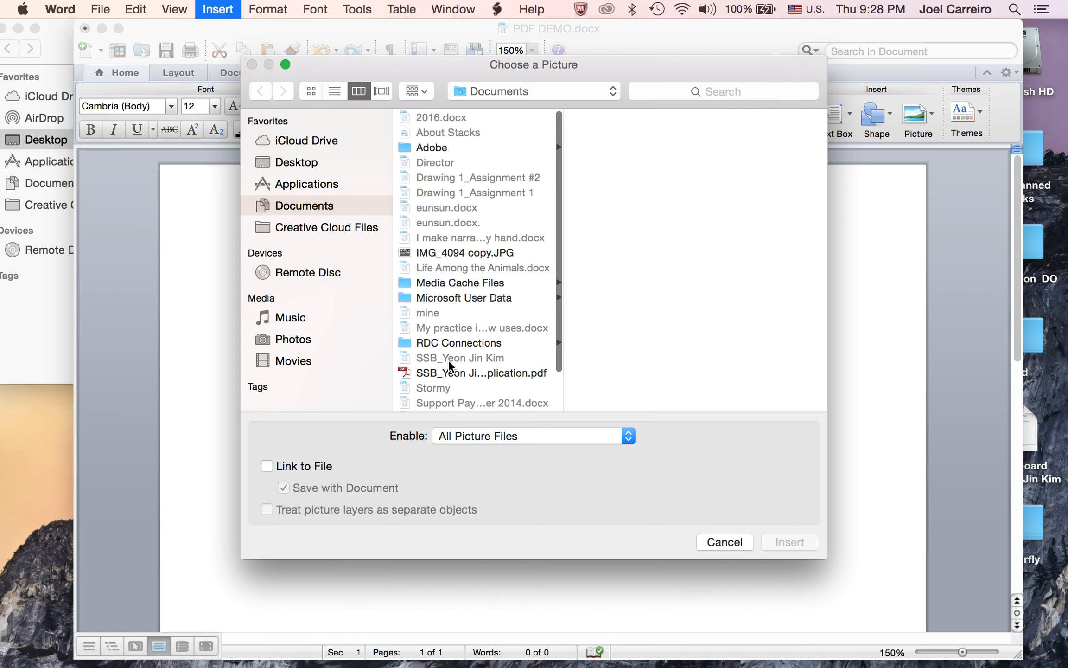
scroll(478, 318, down, 2)
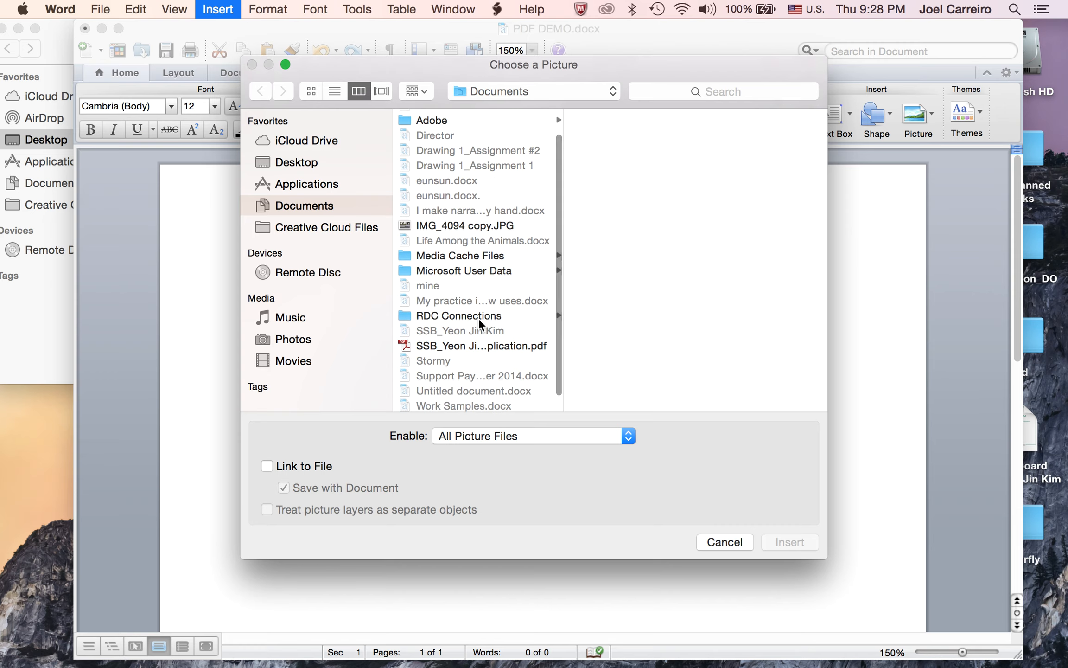
click(297, 162)
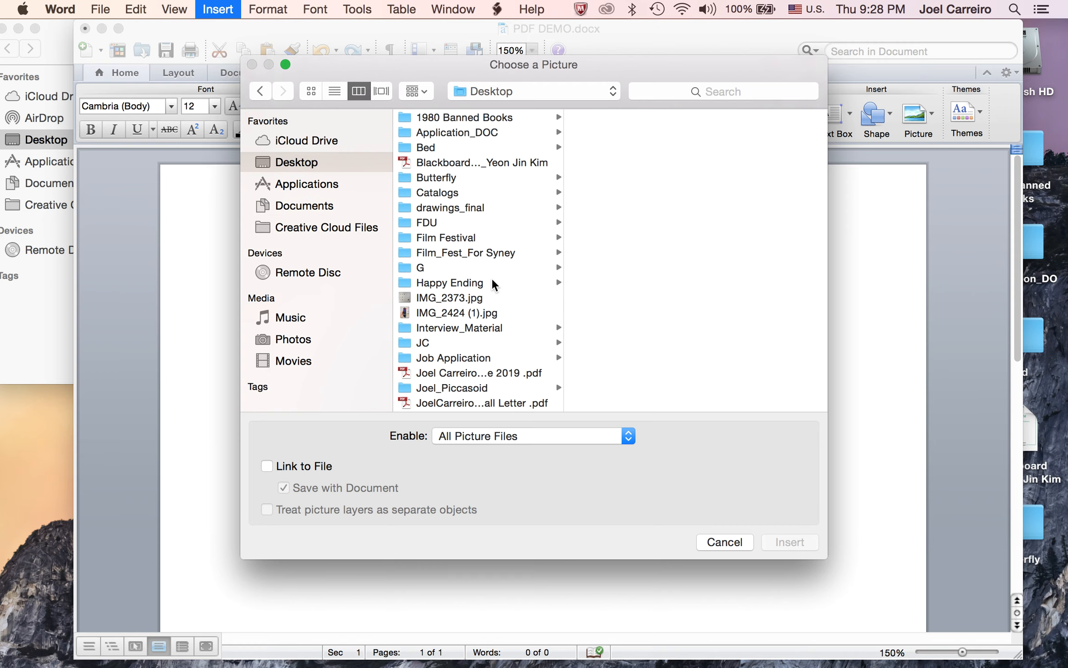
scroll(495, 284, down, 5)
scroll(496, 285, down, 4)
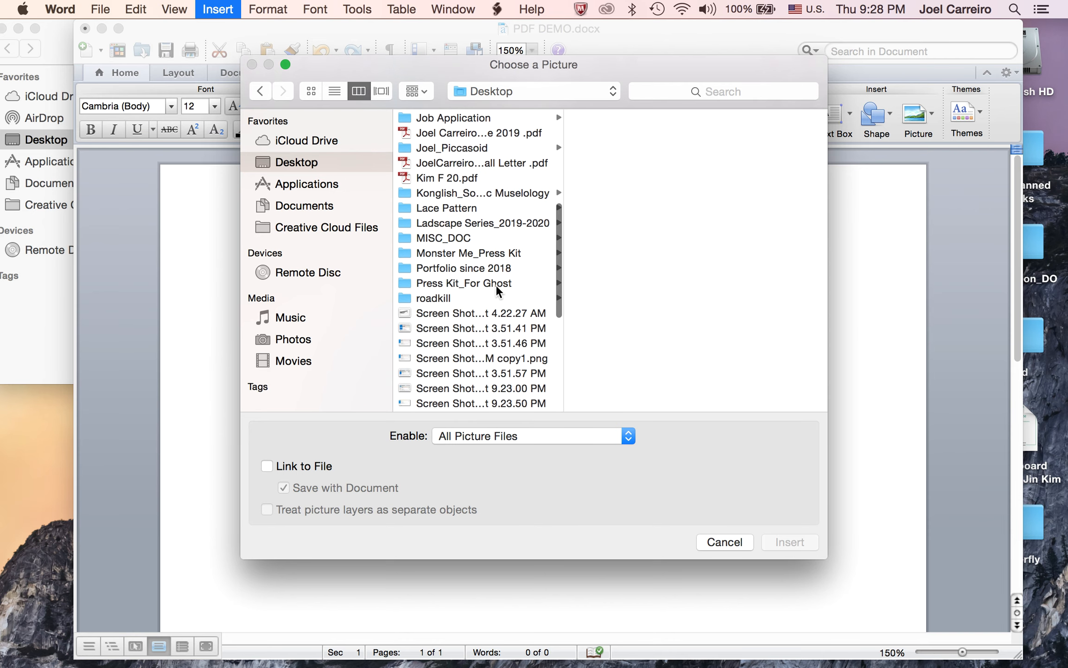
scroll(448, 282, up, 1)
scroll(448, 282, down, 8)
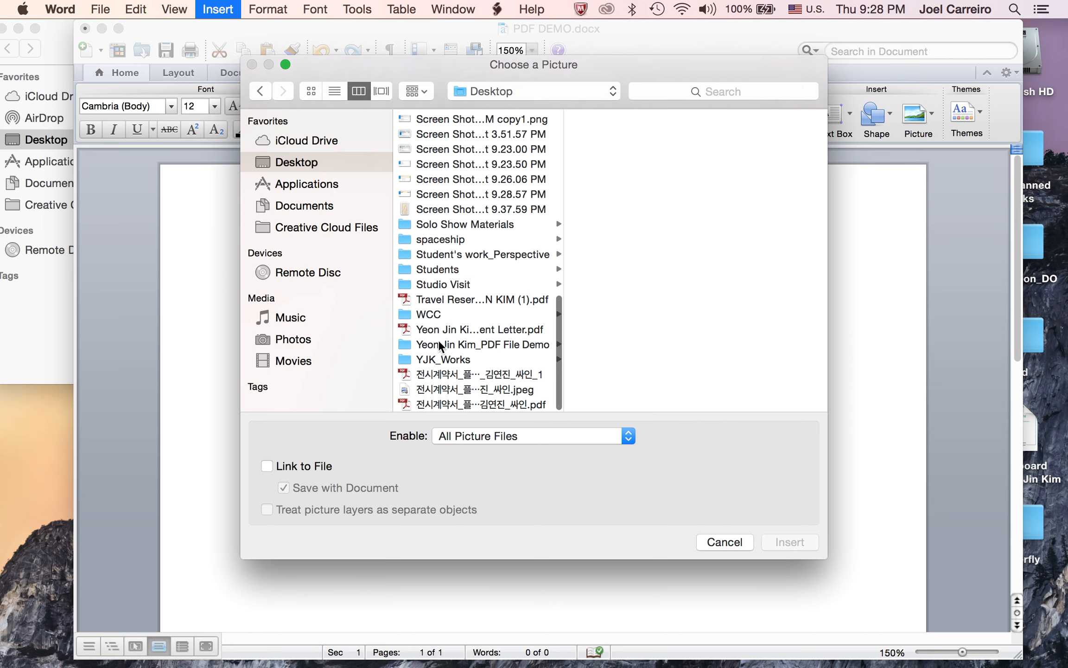
click(441, 344)
click(621, 118)
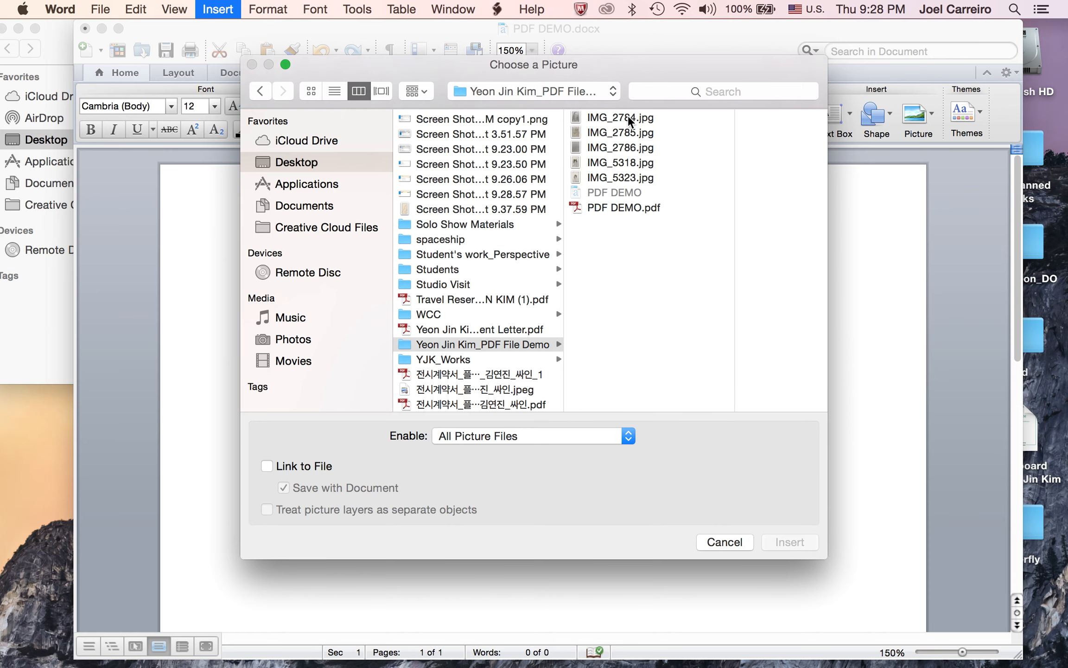
click(814, 549)
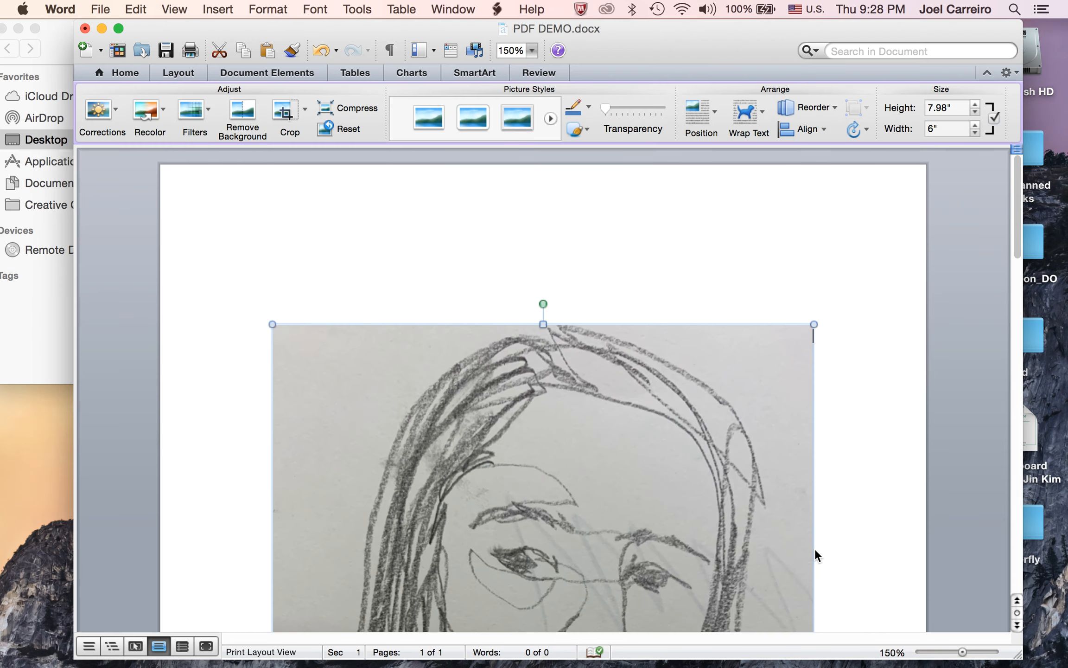
Step: Try enlarging the inserted portrait drawing to about 6.31" wide by 8.38" high, and undo the resize
scroll(815, 548, down, 12)
scroll(815, 548, up, 17)
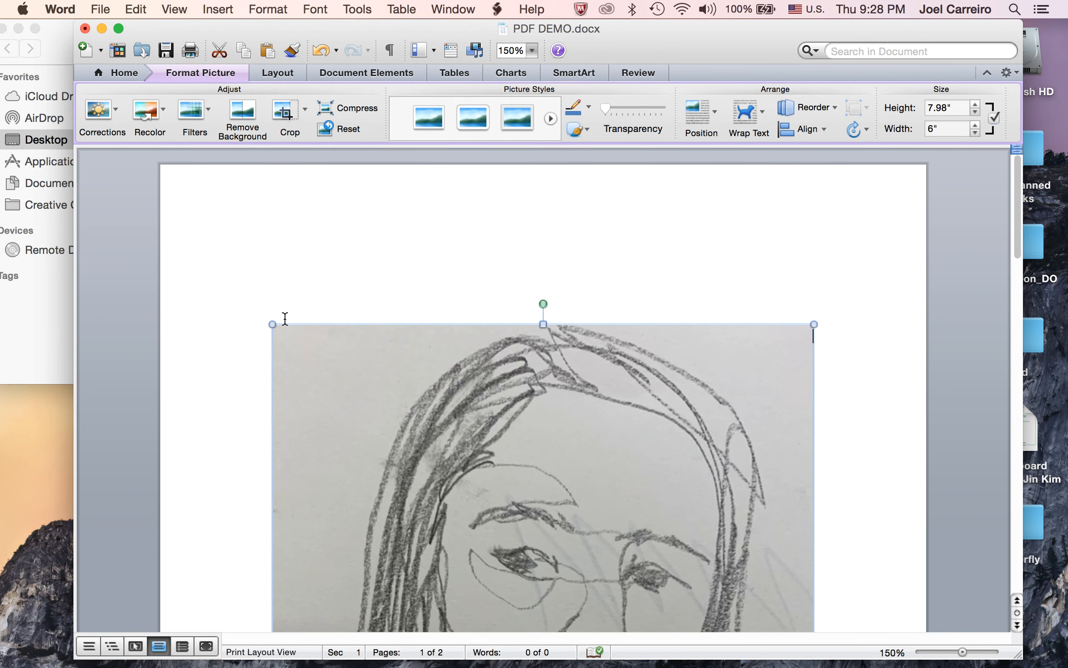
drag(271, 325, 250, 281)
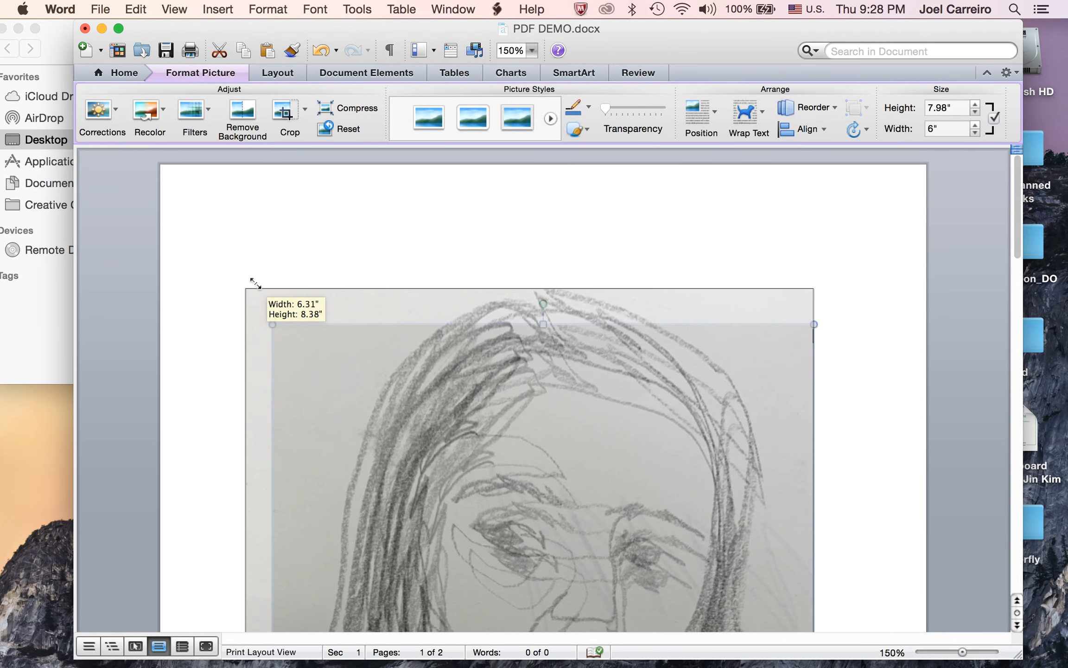
key(super+z)
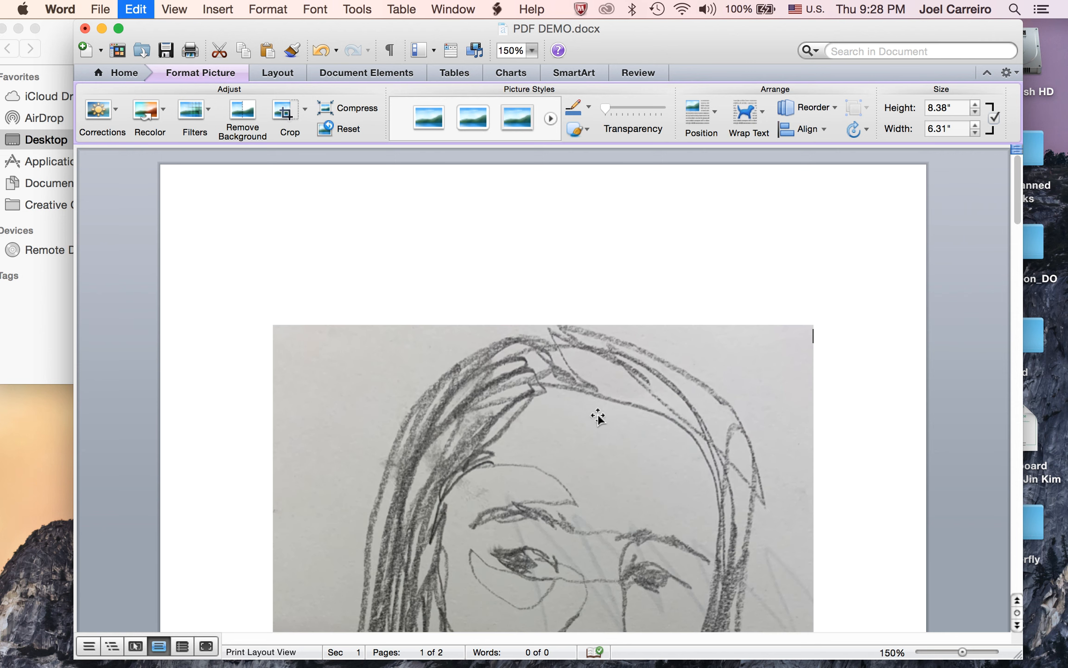
Step: Place the insertion point just after the portrait drawing and add line breaks to continue onto a second page
scroll(770, 501, down, 8)
scroll(773, 501, down, 6)
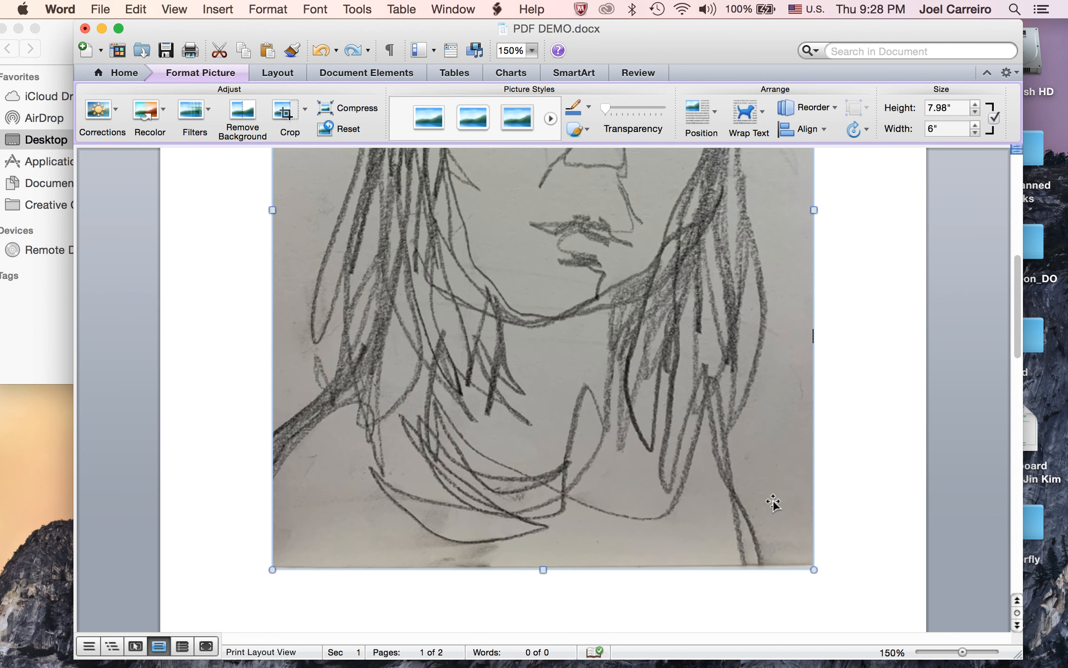
scroll(773, 501, up, 6)
scroll(773, 502, down, 3)
click(826, 559)
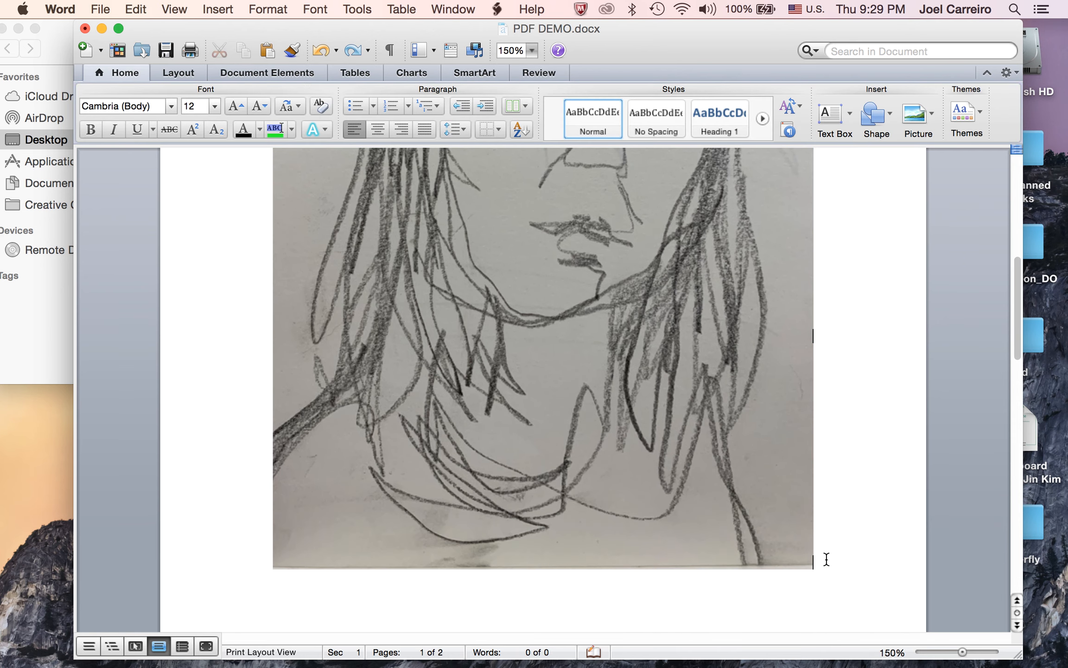
click(790, 549)
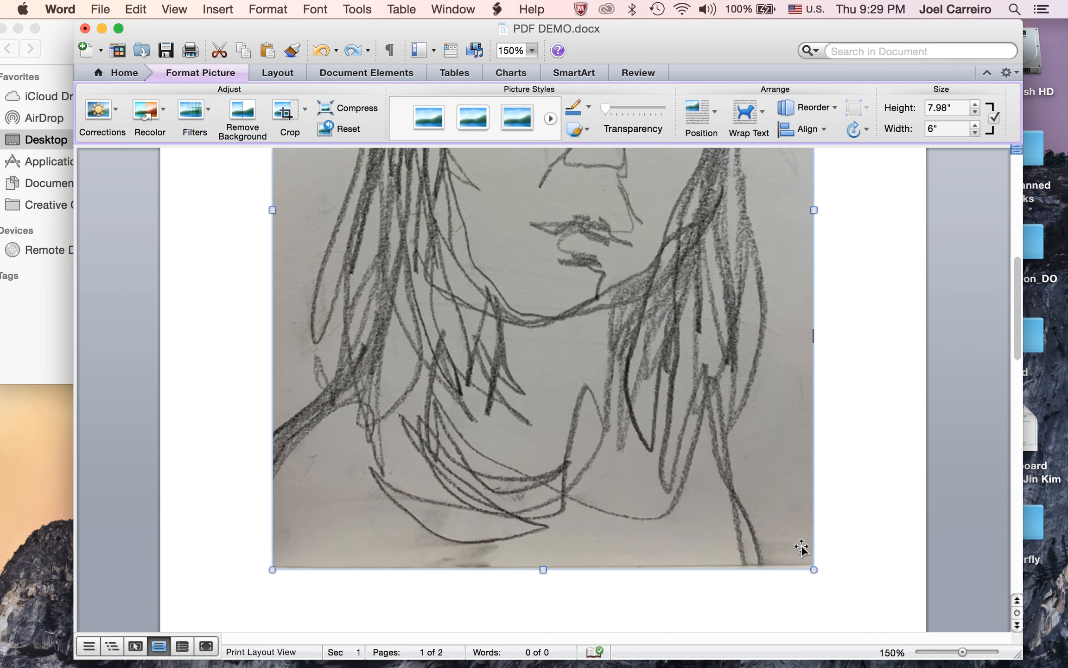
click(834, 559)
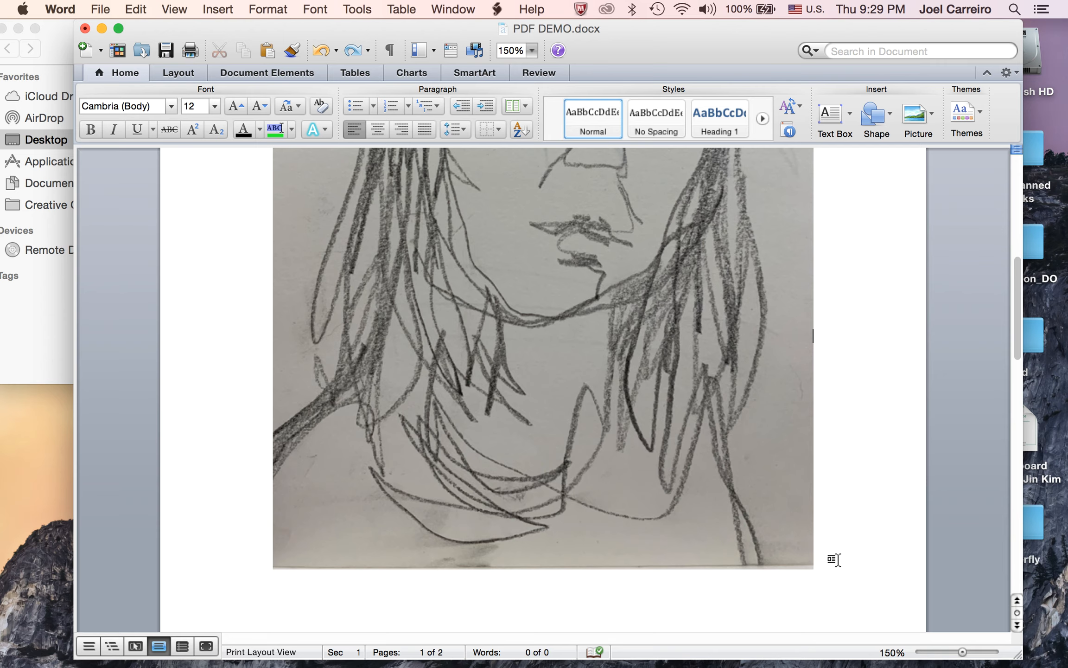
key(Return)
key(Return)
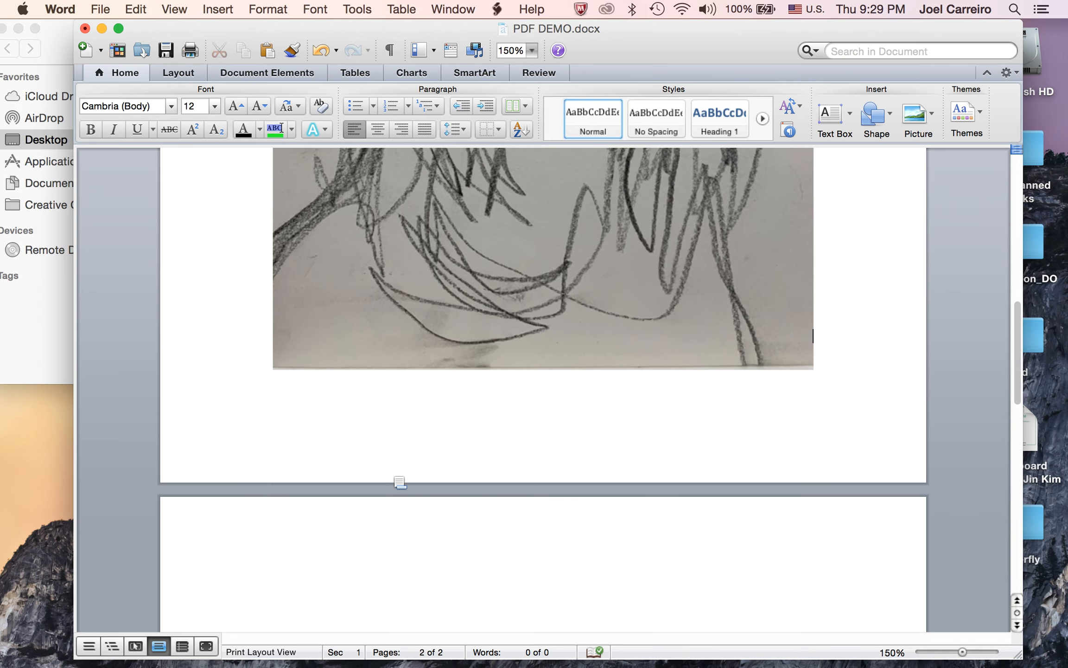
click(48, 45)
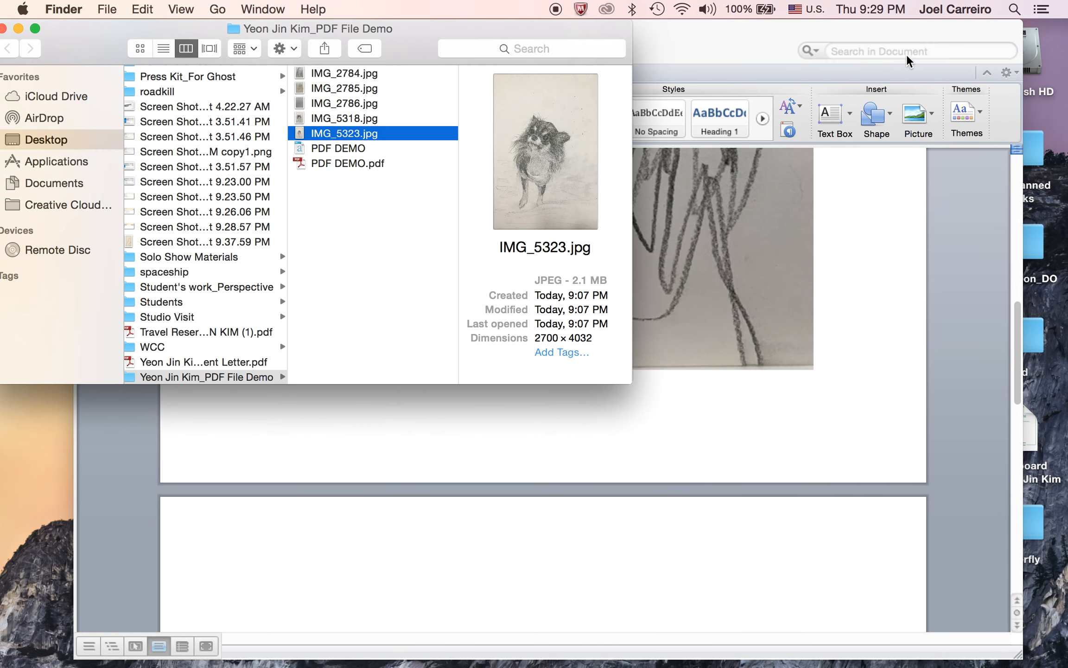
click(709, 40)
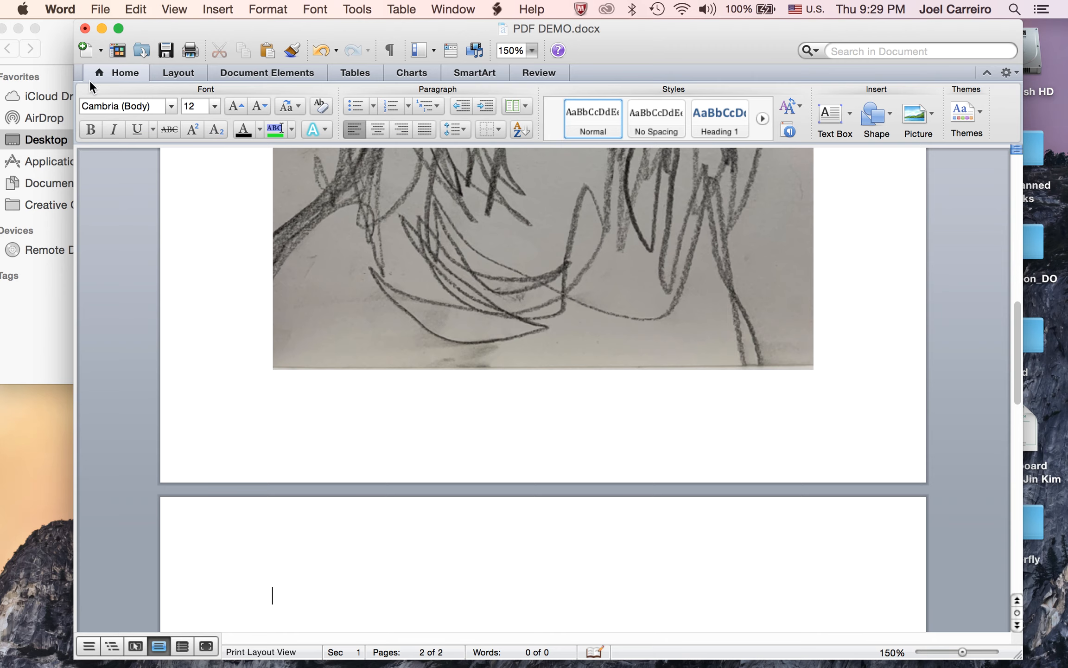
click(123, 72)
drag(1018, 287, 1021, 3)
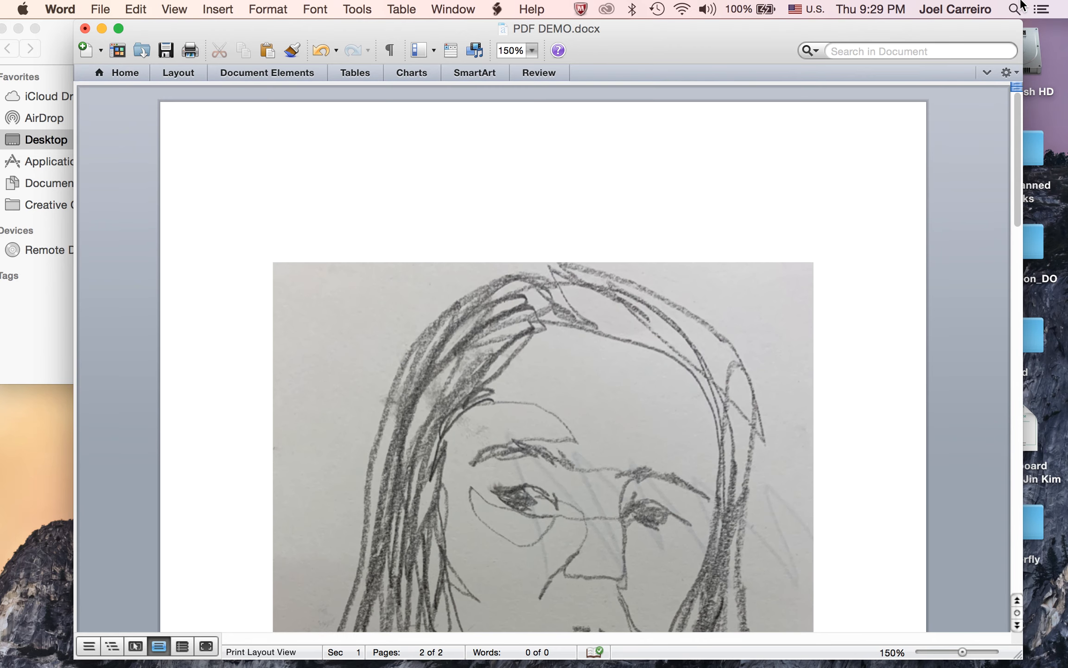
click(985, 73)
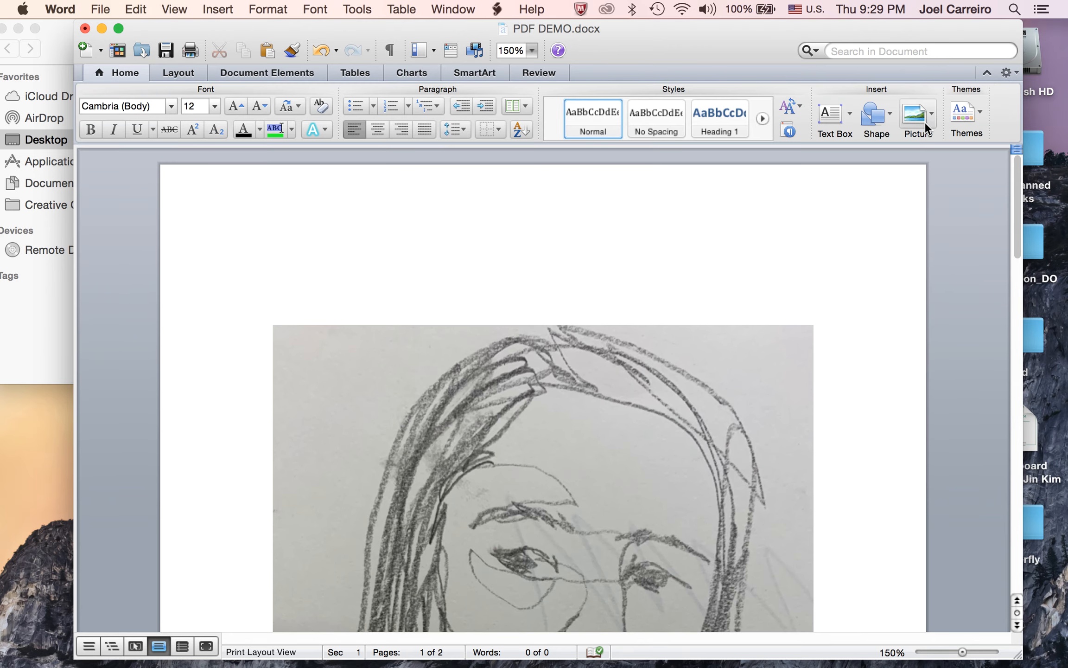
Step: Insert the hand drawing IMG_2785.jpg from the desktop's PDF File Demo folder as the second picture
click(935, 116)
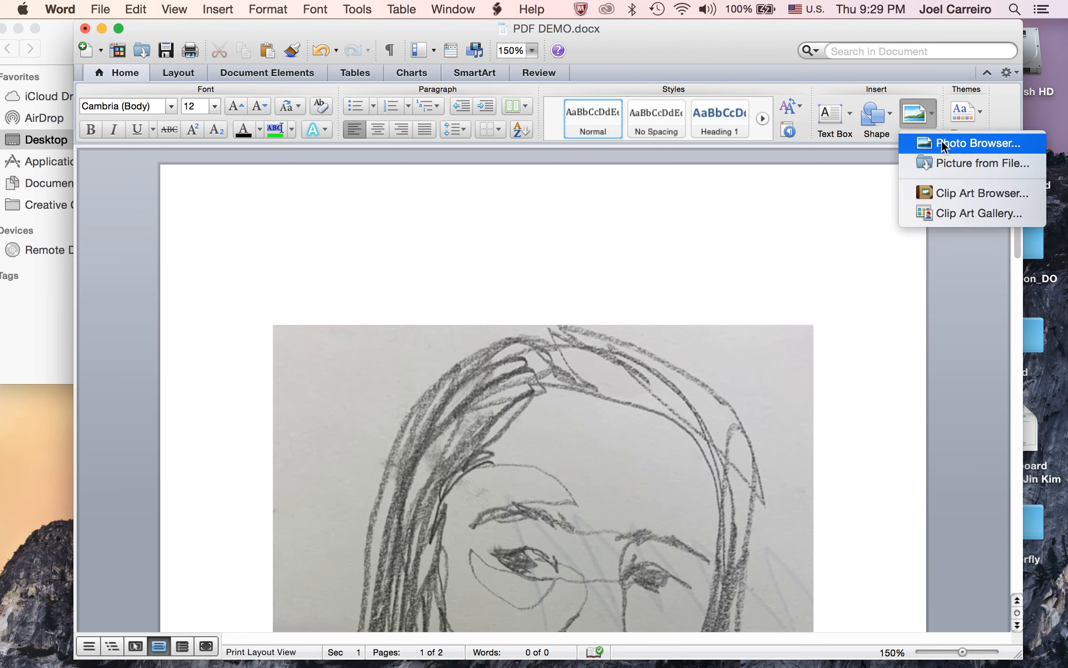
click(963, 162)
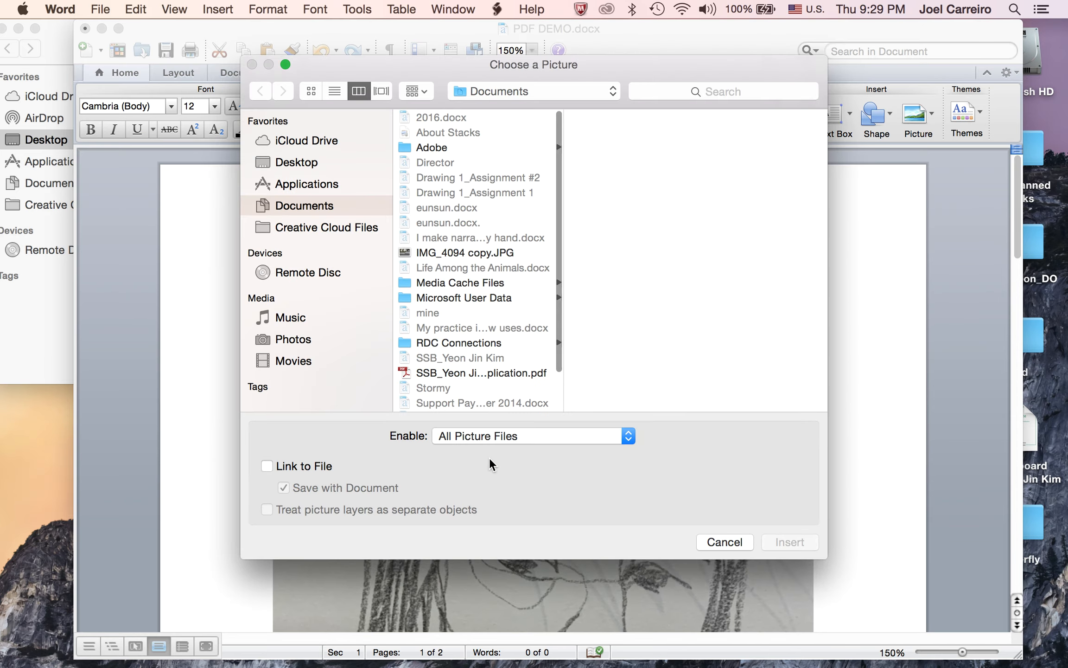
click(302, 160)
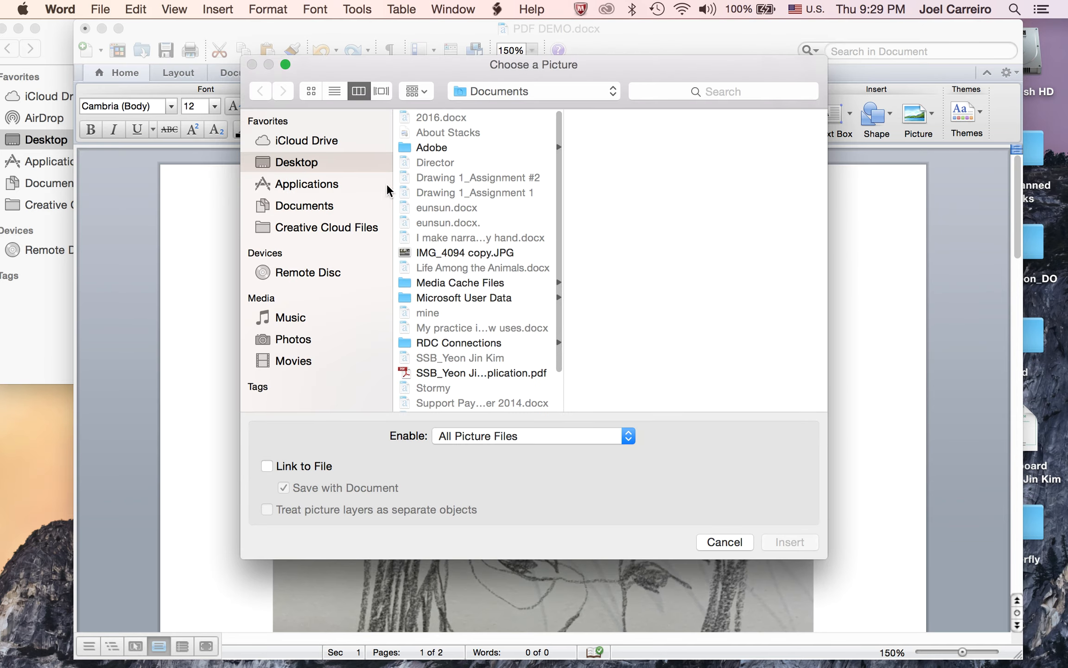
scroll(483, 313, down, 15)
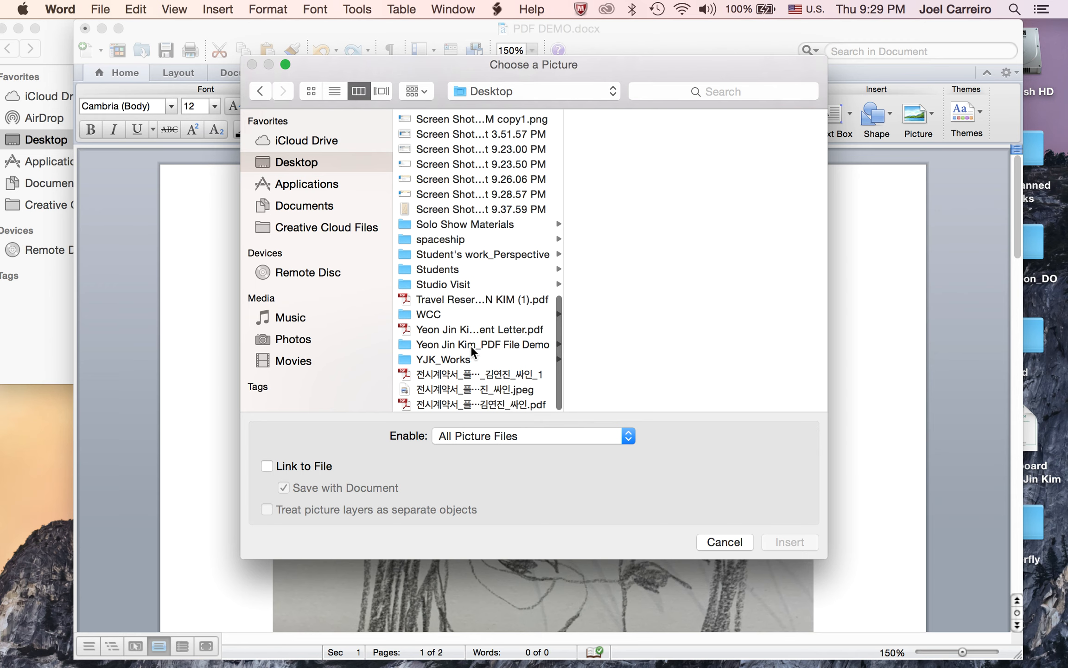
click(472, 348)
click(615, 132)
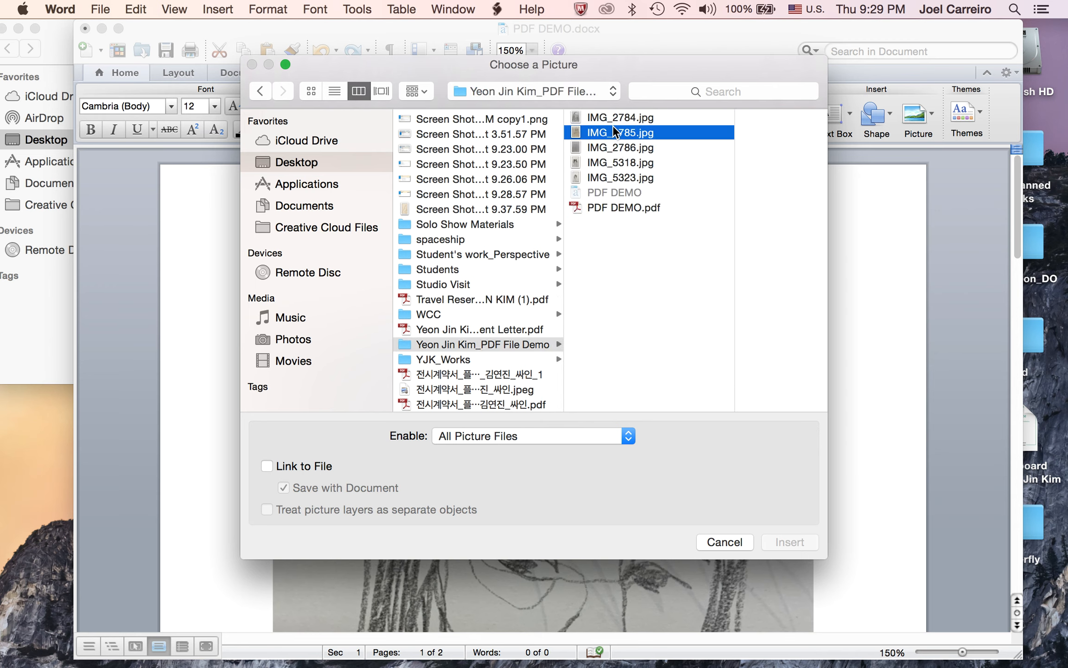
click(800, 544)
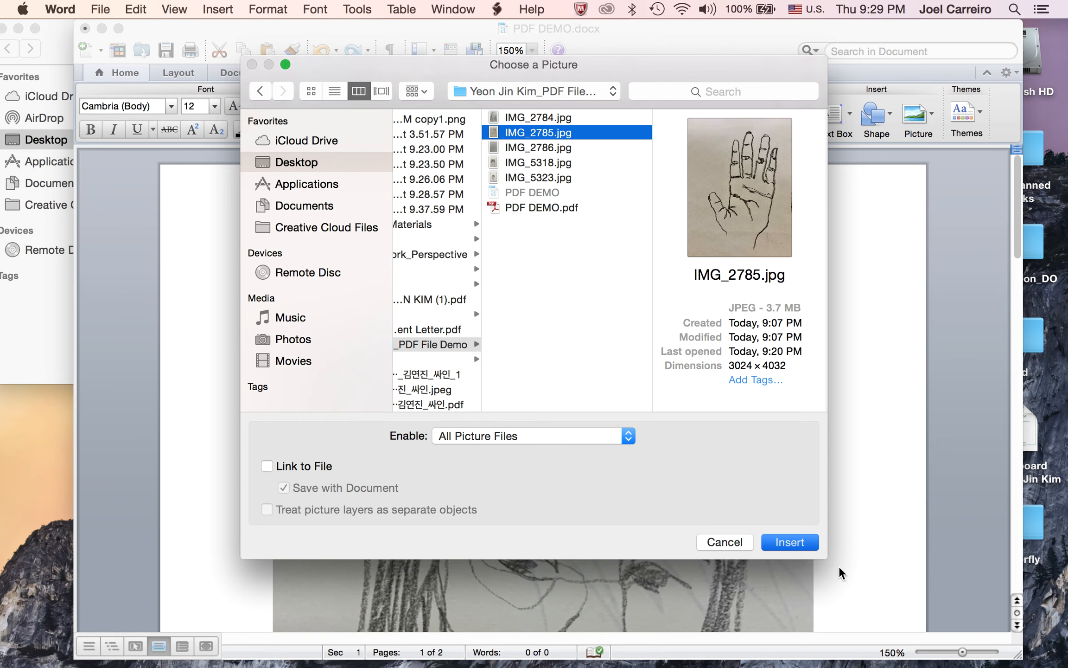
Step: Start a new line after the hand drawing and insert IMG_2786.jpg from the PDF File Demo folder as the third picture
scroll(848, 575, down, 10)
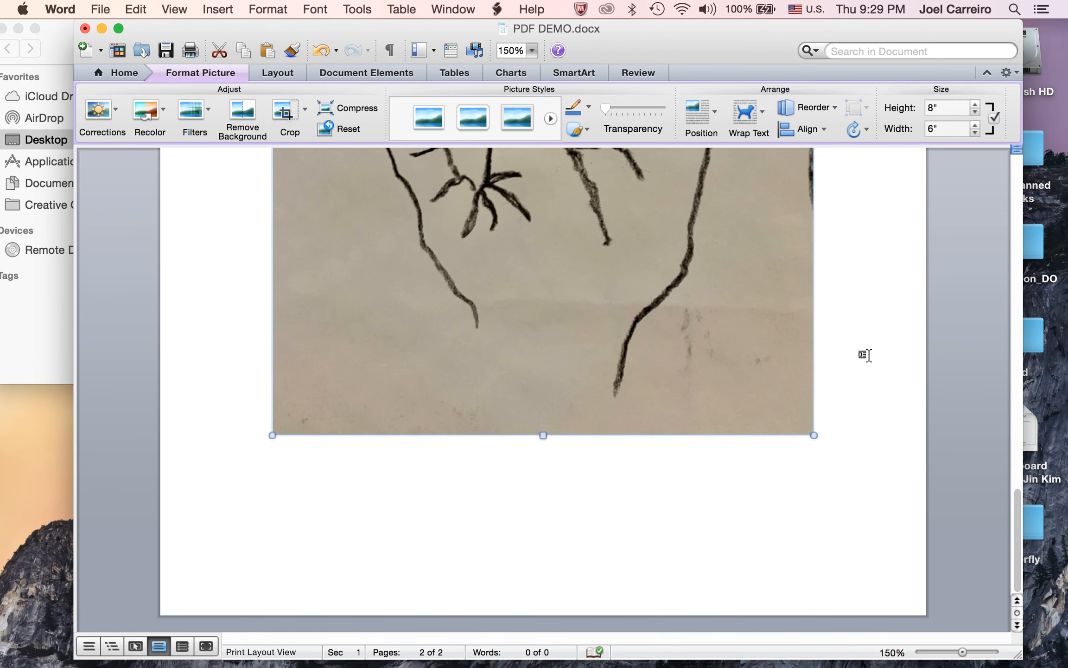
click(852, 405)
key(Return)
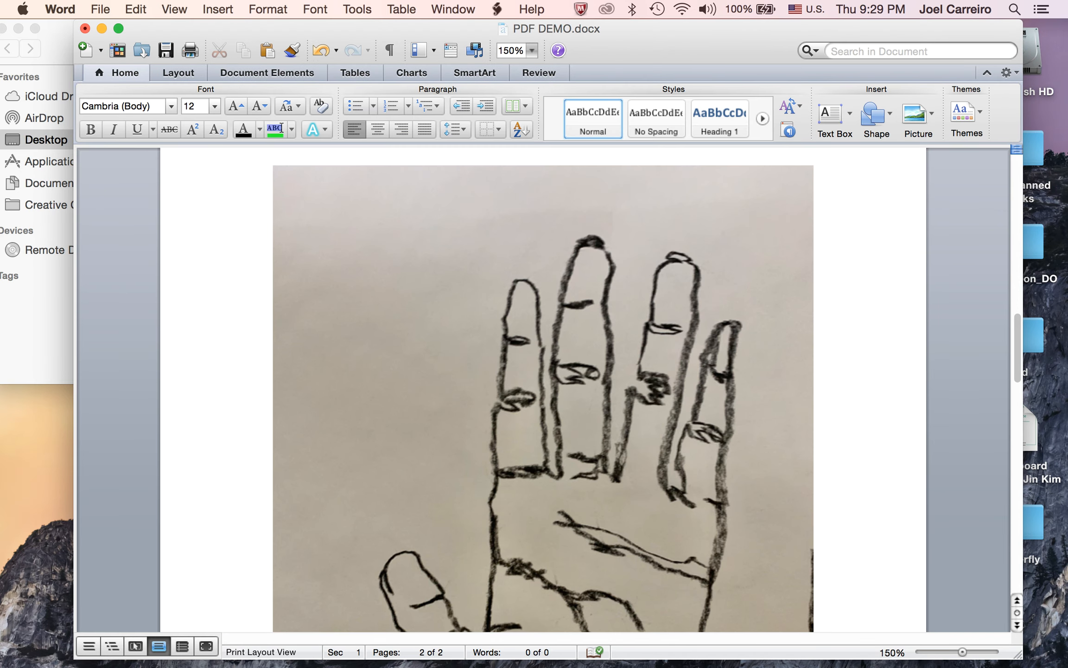
click(54, 54)
click(302, 105)
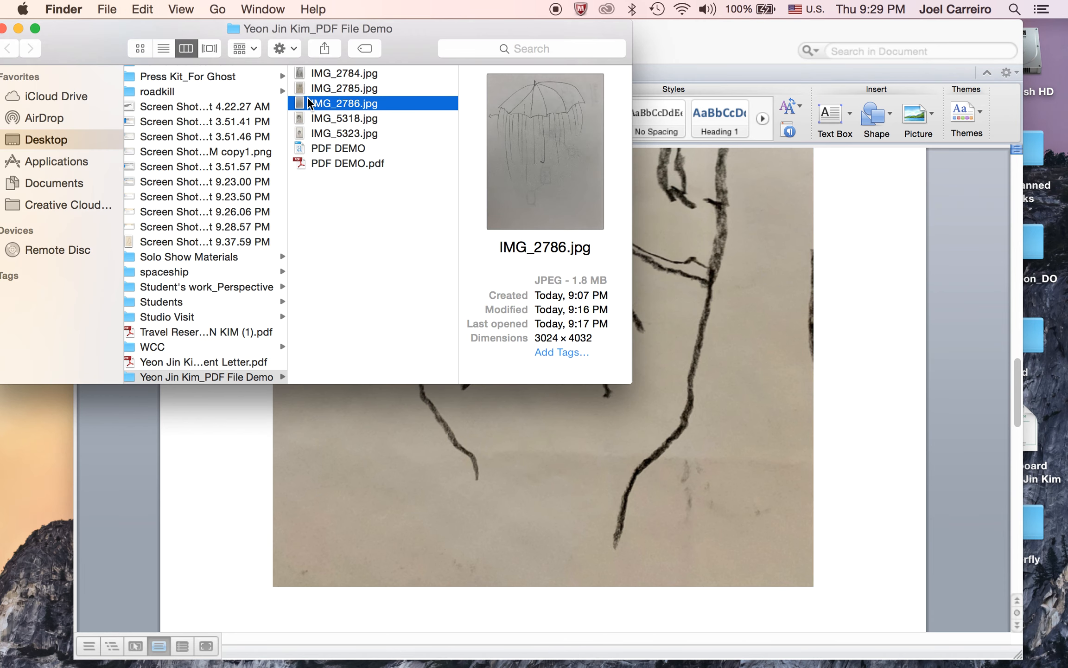
mouse_move(302, 105)
mouse_down()
mouse_move(365, 465)
mouse_move(301, 614)
mouse_up()
Step: Try shrinking the umbrella drawing proportionally to narrower than the text margins
scroll(884, 543, down, 10)
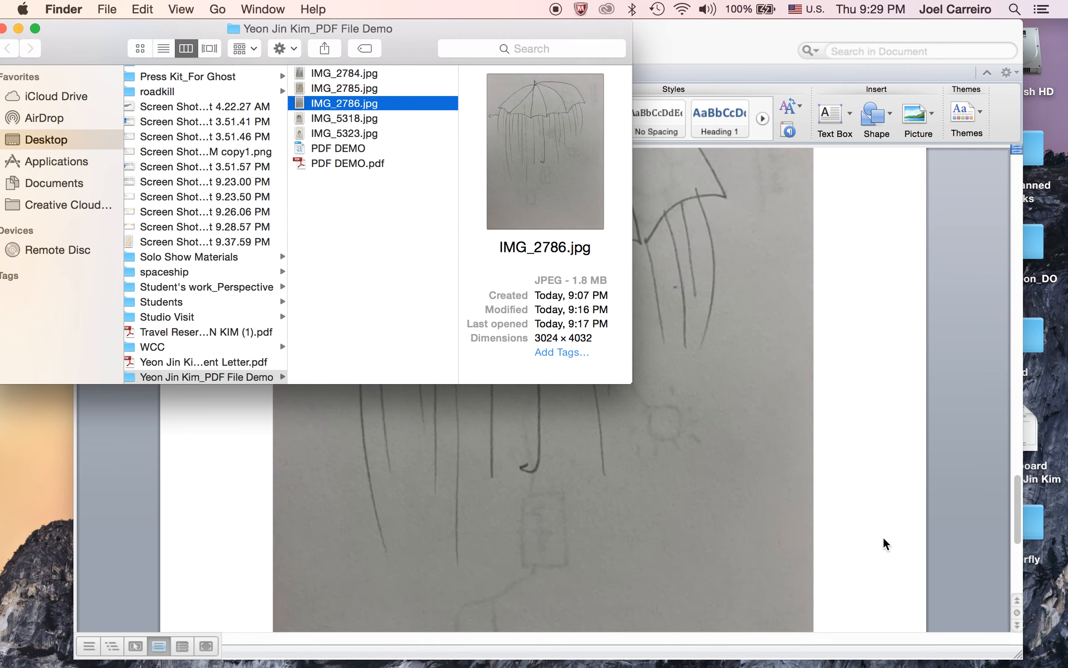
scroll(884, 543, down, 2)
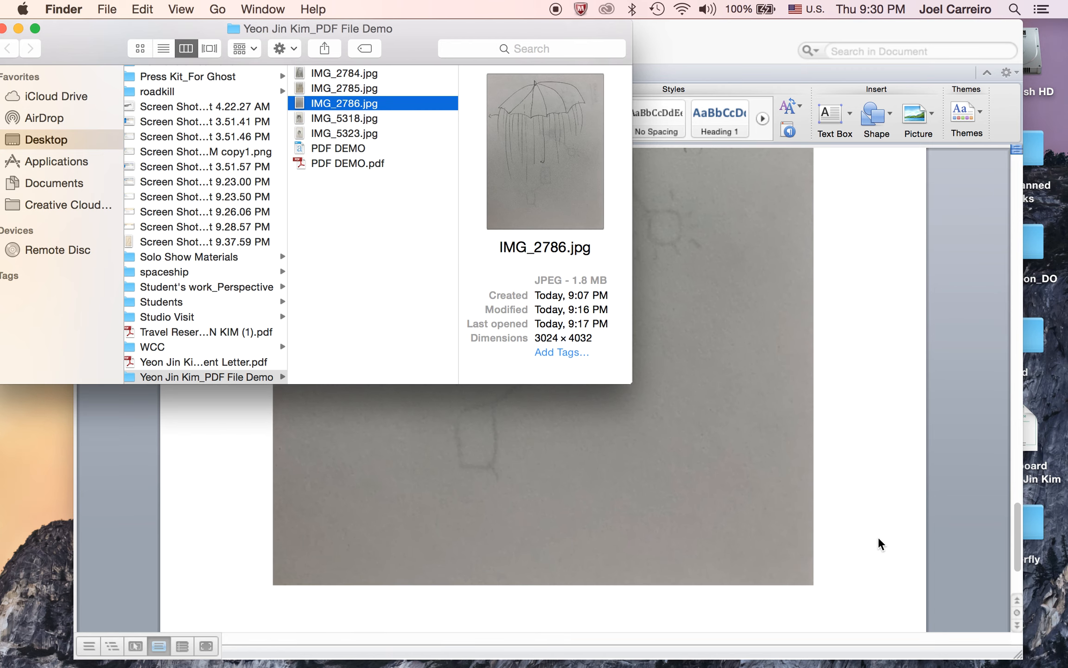
click(855, 553)
click(796, 567)
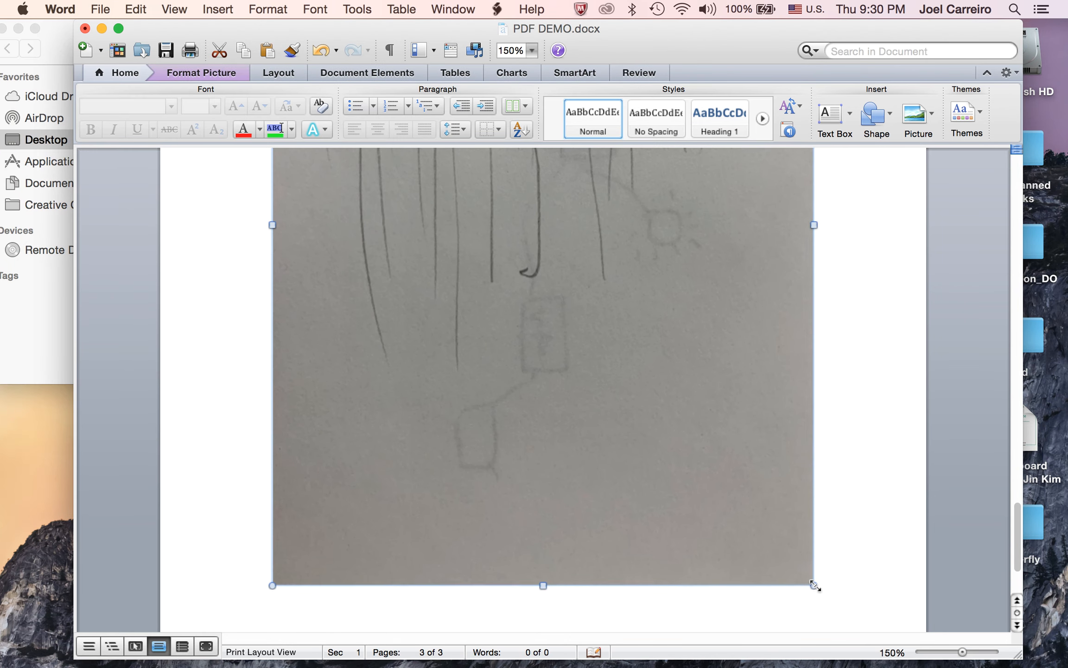
drag(813, 585, 718, 482)
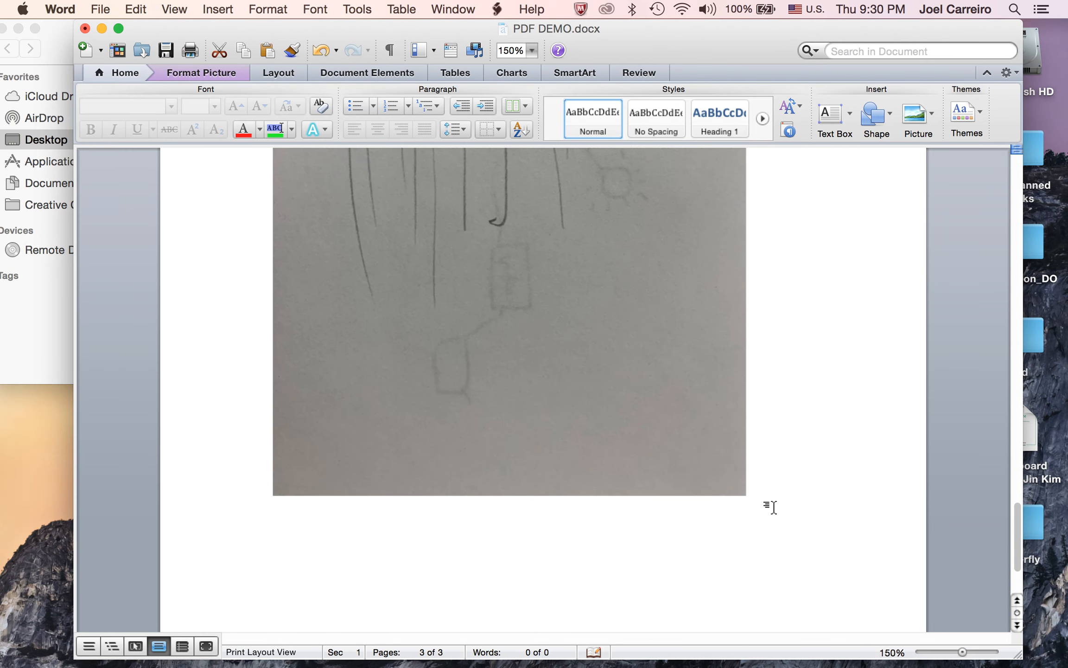
click(772, 502)
click(634, 433)
click(779, 482)
Step: Enlarge the umbrella drawing proportionally so that it extends slightly past the page's right text margin
scroll(781, 525, down, 10)
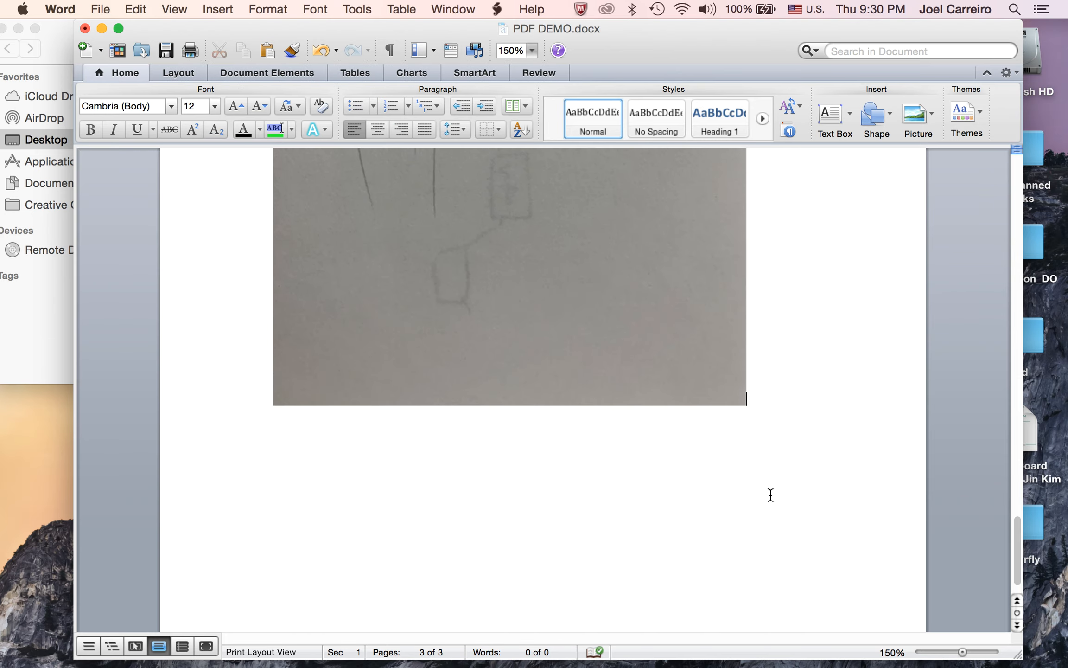
click(695, 350)
drag(747, 408, 848, 540)
Step: Continue after the umbrella drawing and insert IMG_5318.jpg from the PDF File Demo folder on the fourth page
click(858, 521)
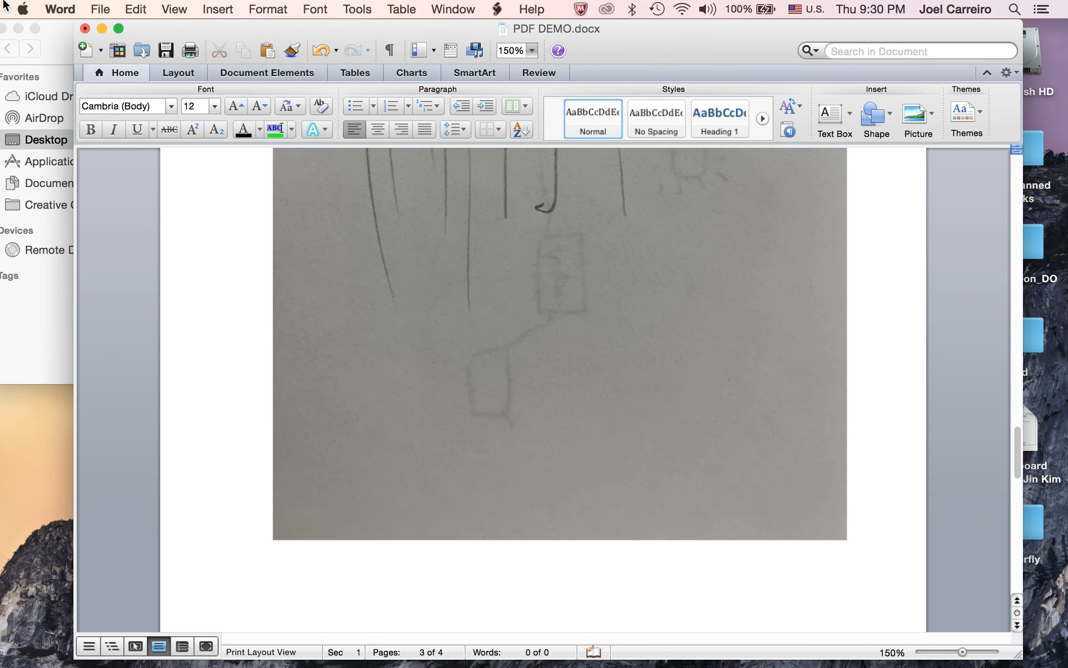
click(47, 29)
mouse_move(300, 125)
mouse_down()
mouse_move(291, 119)
mouse_move(286, 568)
mouse_move(384, 605)
mouse_up()
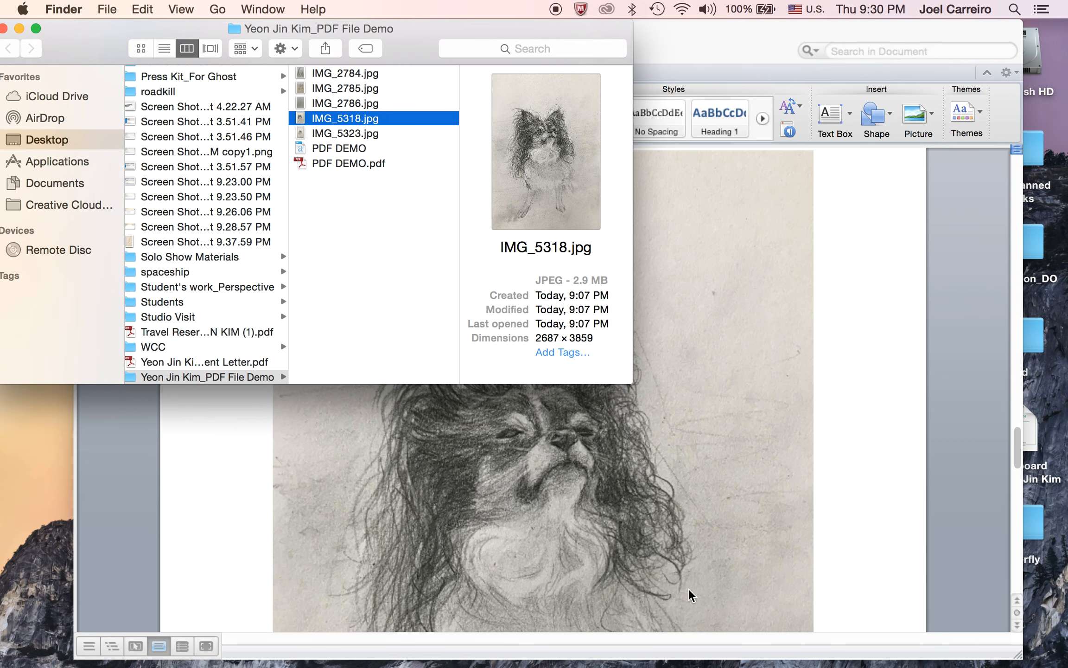
Step: Continue after the dog drawing onto a new page and insert IMG_5323.jpg from the PDF File Demo folder there
click(787, 432)
scroll(889, 553, down, 10)
scroll(853, 494, up, 5)
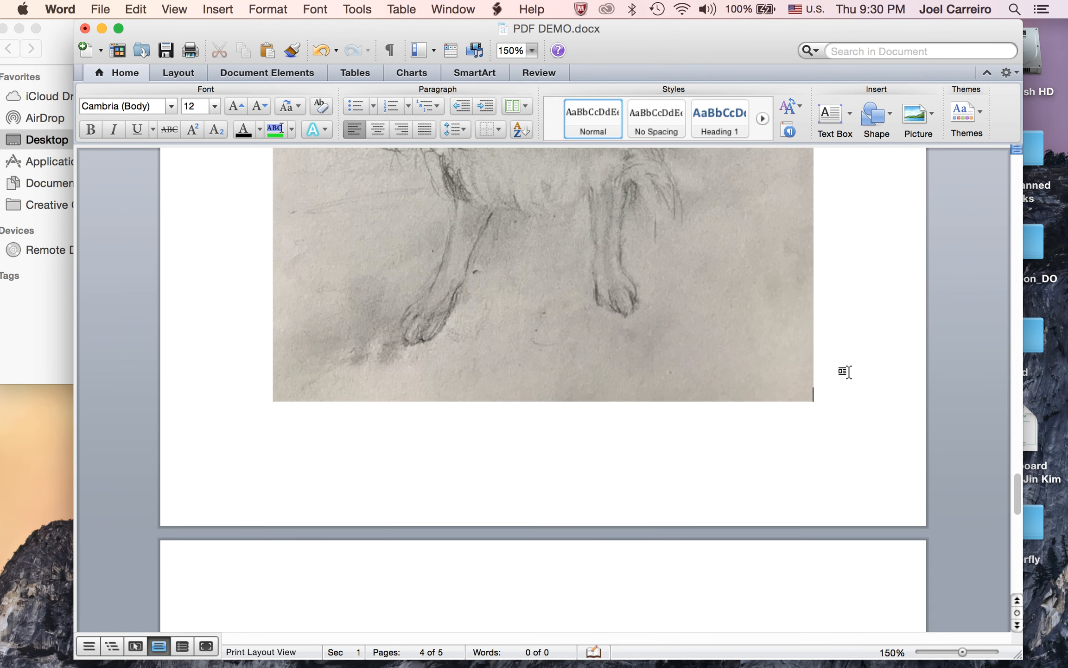
click(61, 47)
drag(300, 120, 352, 516)
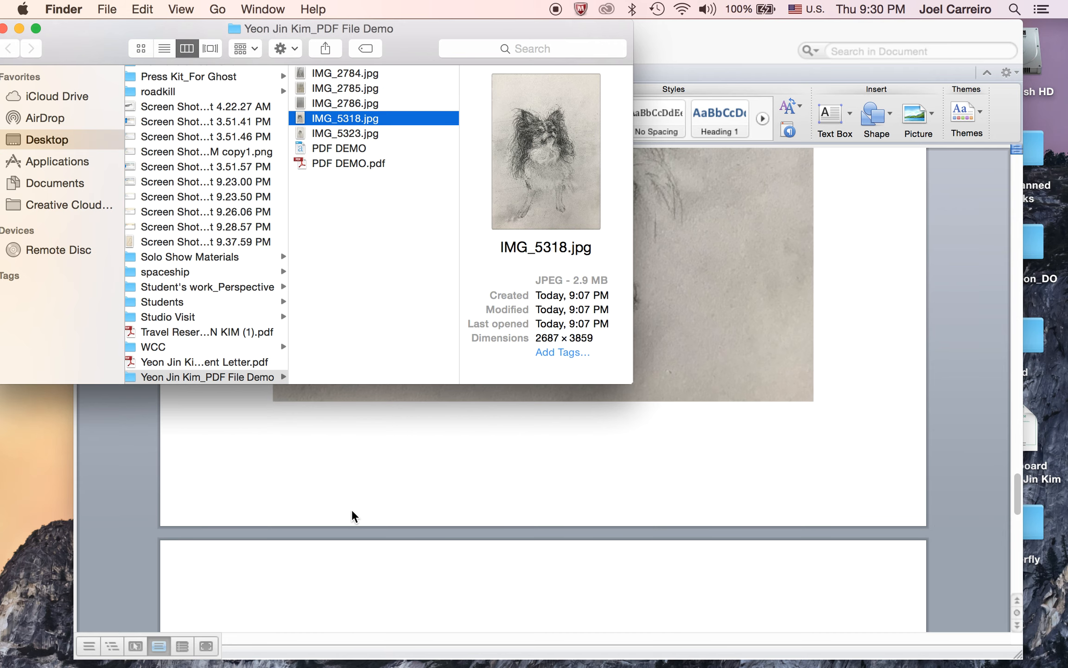
click(729, 519)
Step: Shrink the fifth drawing slightly in proportion and delete the blank page that follows it
scroll(751, 521, down, 2)
scroll(772, 524, down, 10)
scroll(787, 481, up, 3)
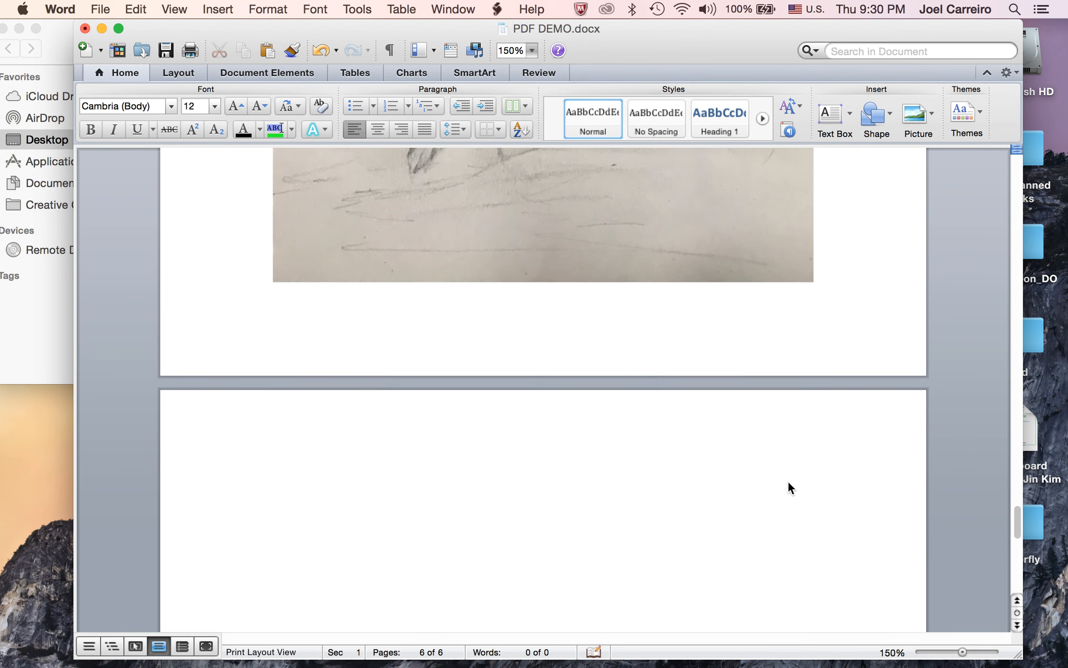
scroll(787, 481, up, 3)
click(753, 289)
drag(811, 388, 785, 346)
click(703, 577)
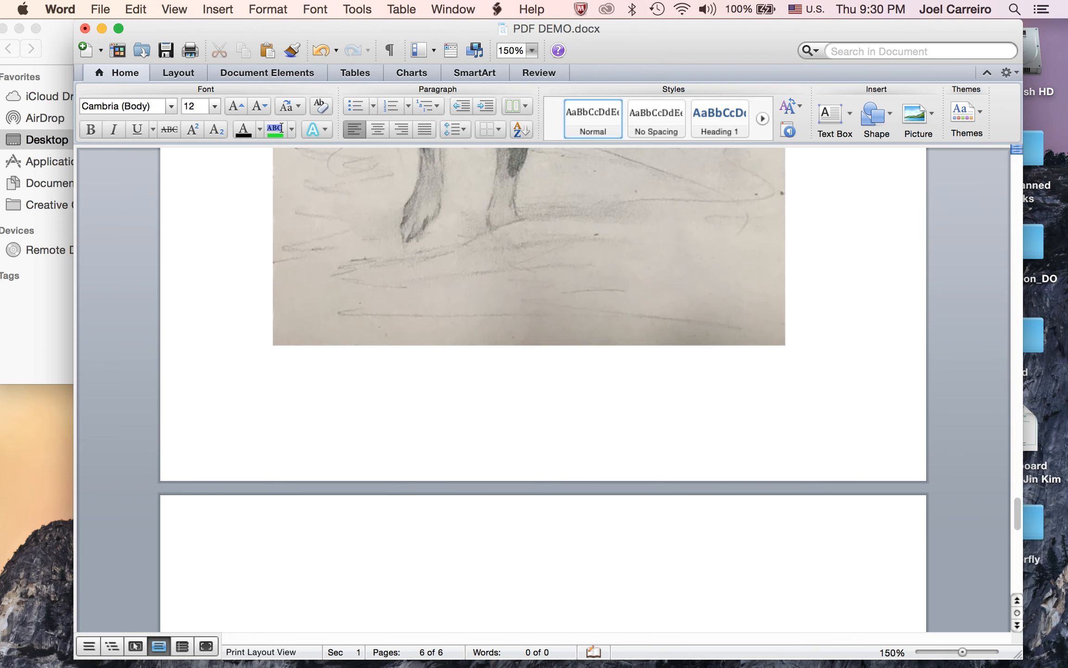
key(BackSpace)
Step: Review the picture pages back to the first one and save the Word document
scroll(704, 570, up, 20)
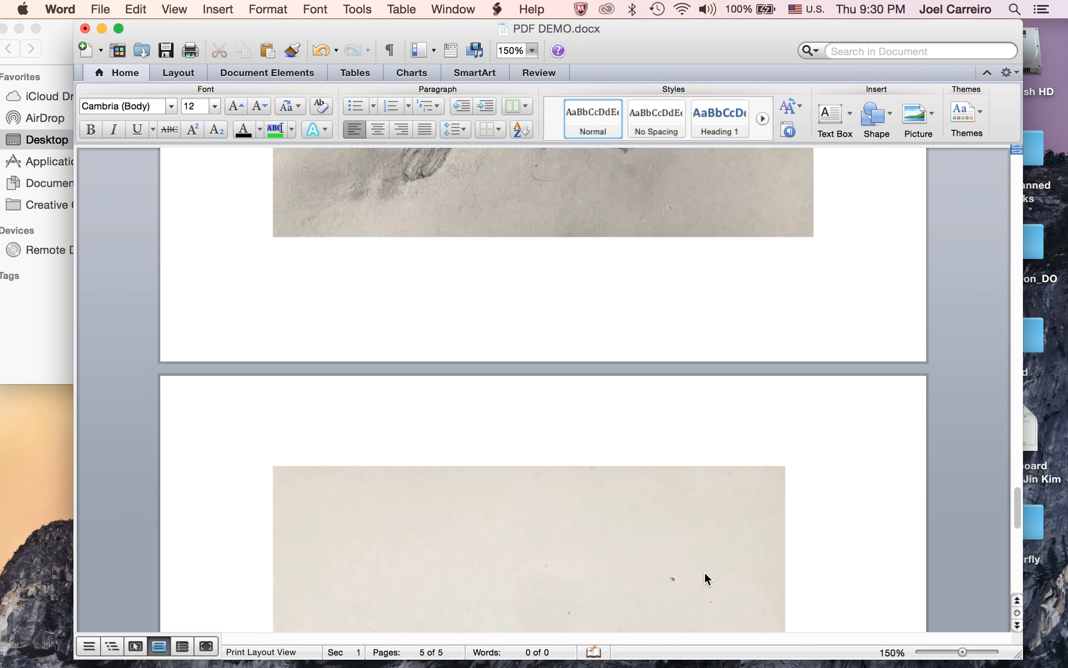
scroll(704, 571, up, 15)
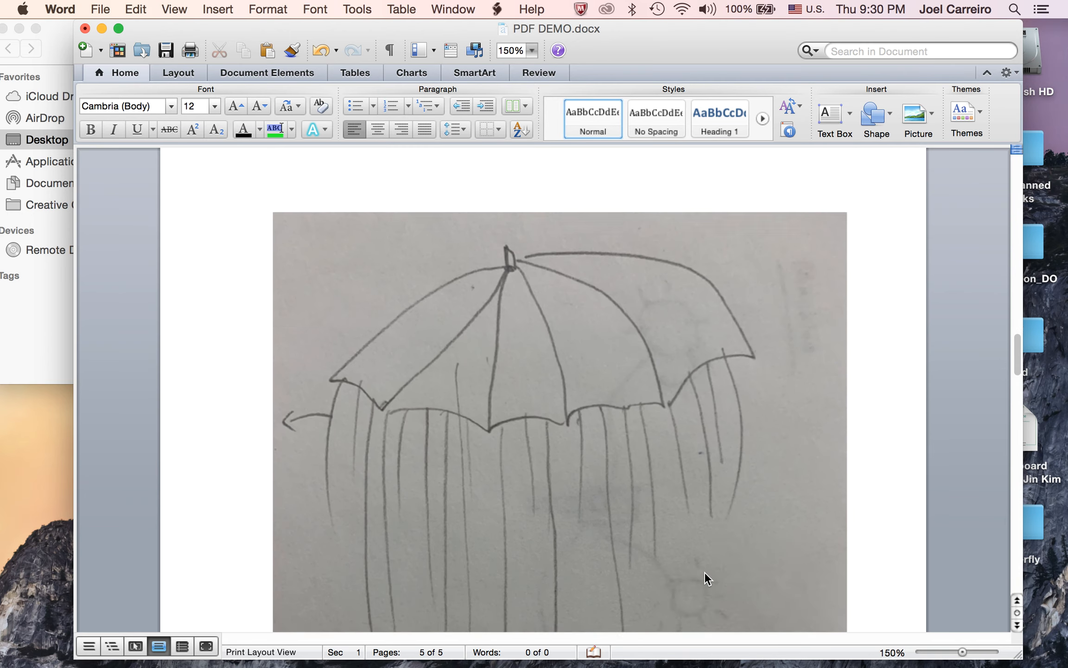
scroll(705, 571, up, 15)
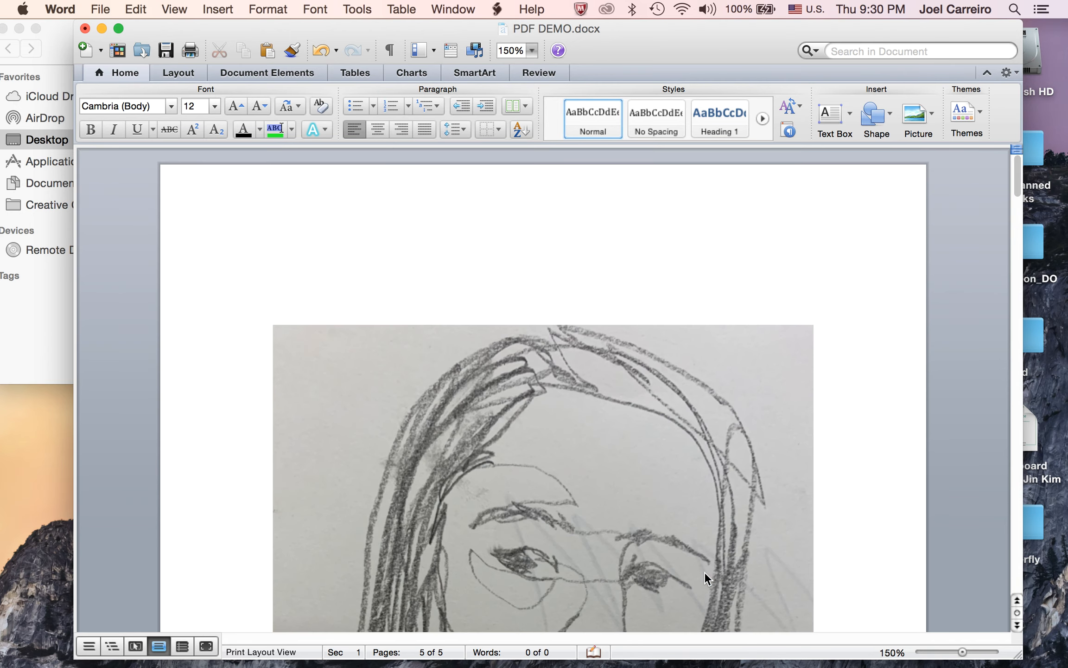
click(99, 8)
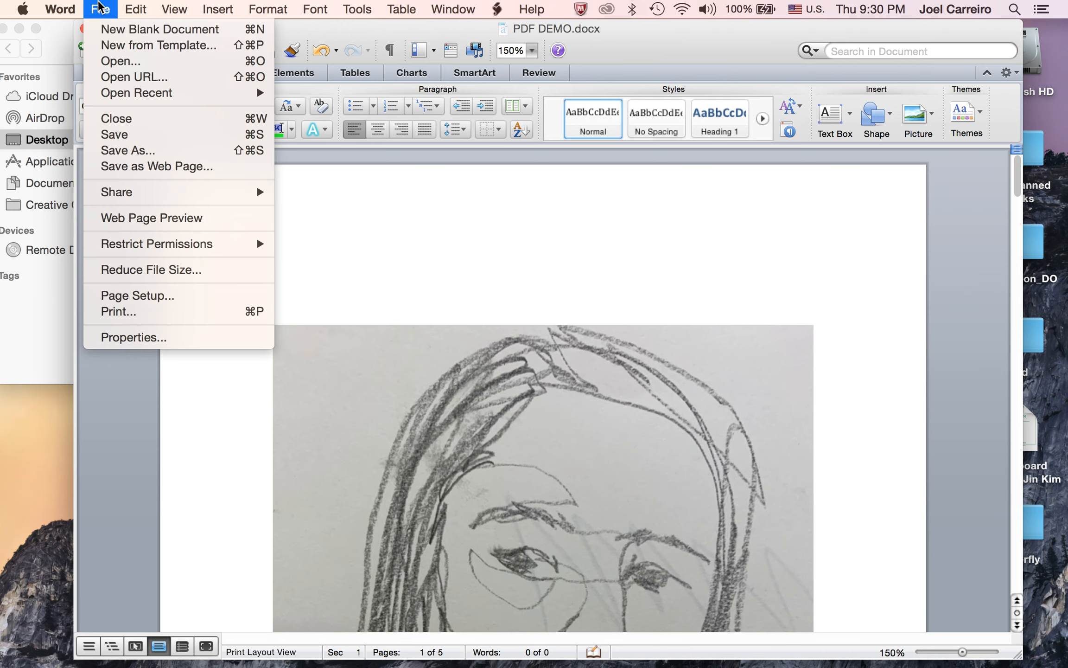
click(133, 140)
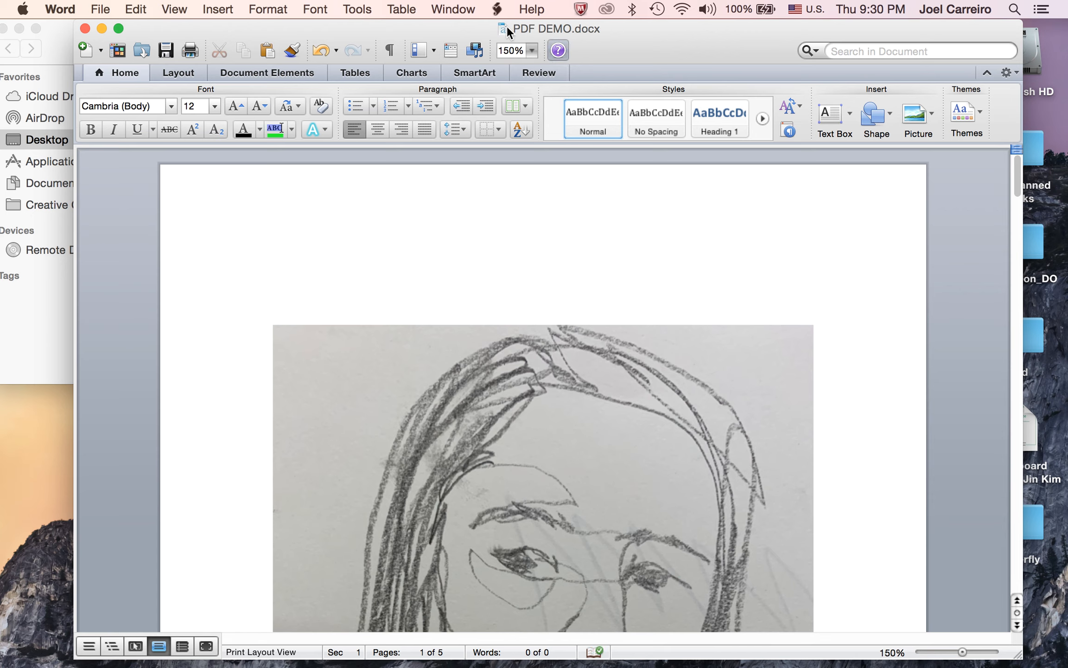
Step: Save a copy of the document in PDF format as PDF DEMO in the PDF File Demo folder
click(106, 8)
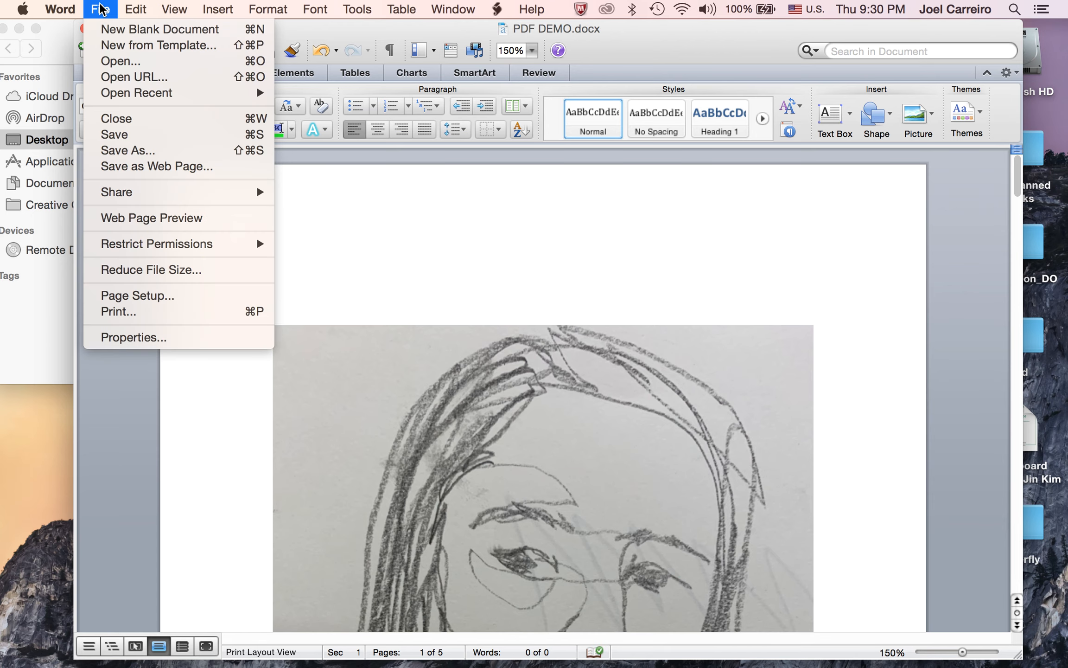
click(155, 153)
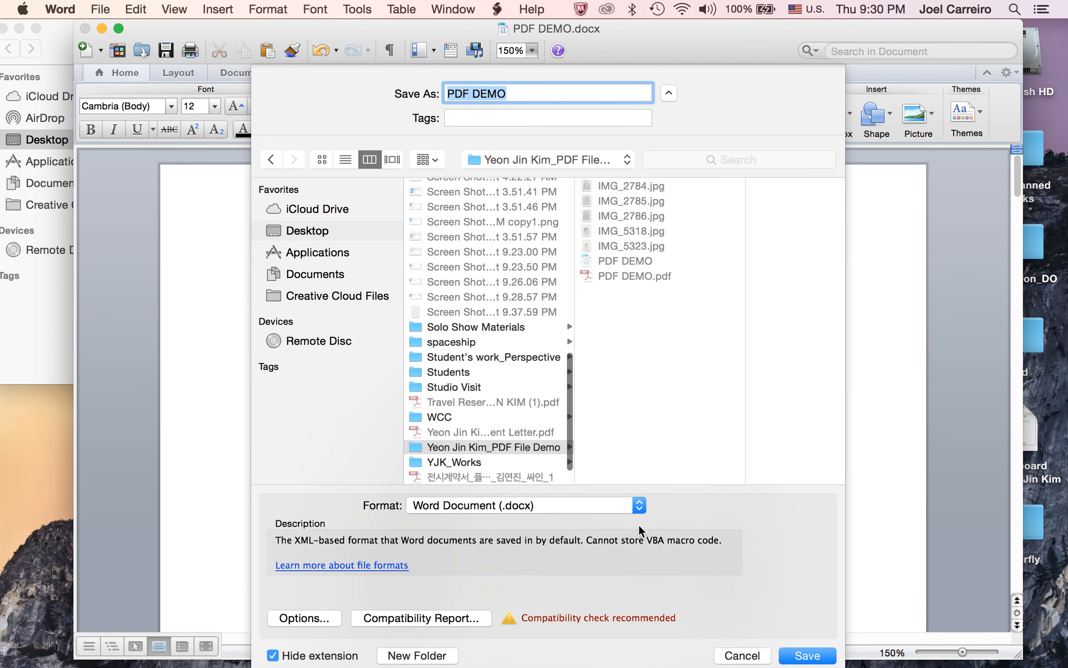
click(641, 506)
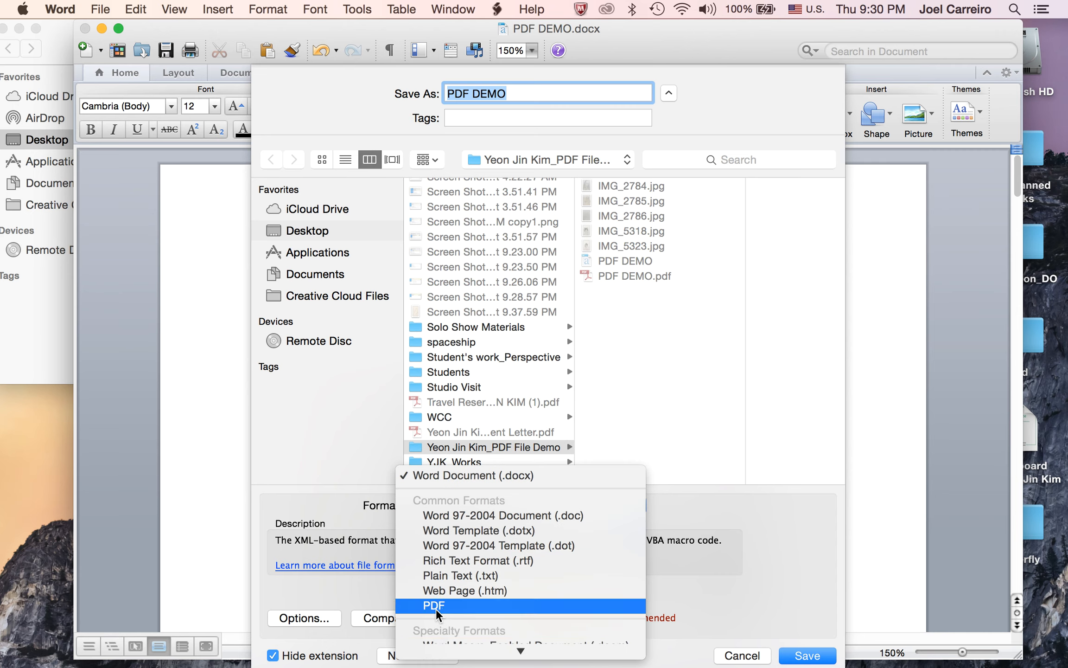
click(435, 605)
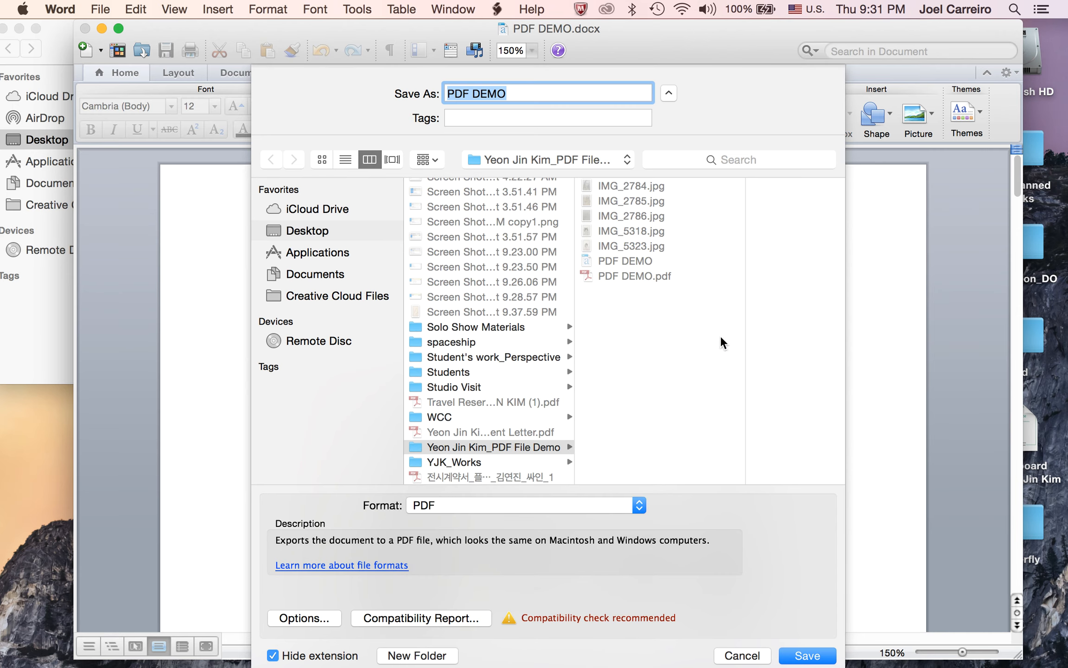
click(512, 93)
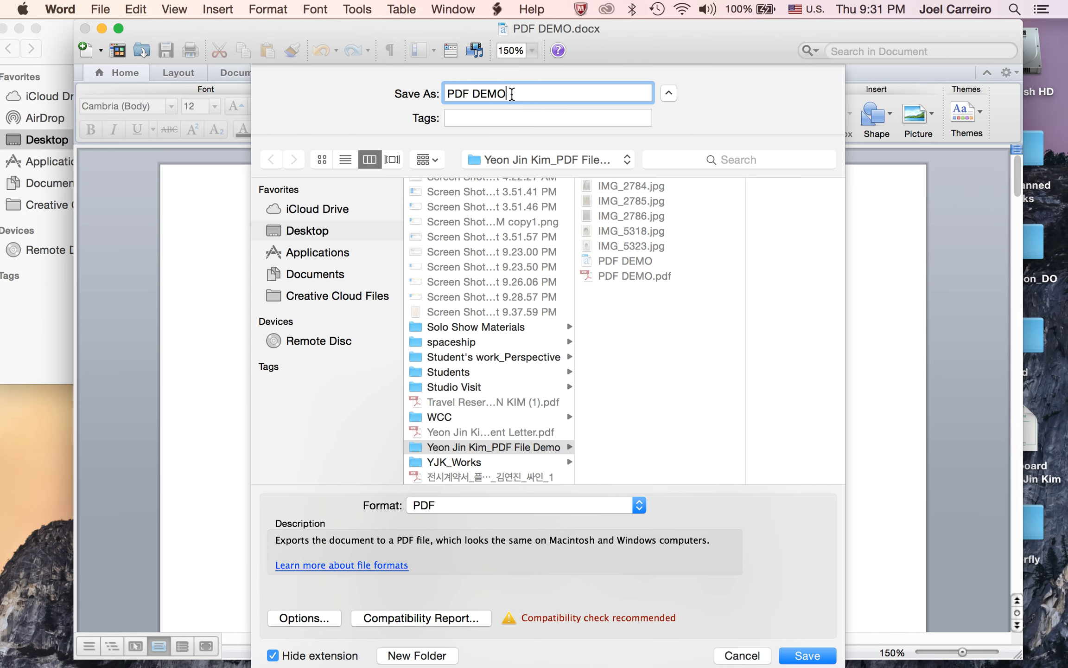
click(817, 659)
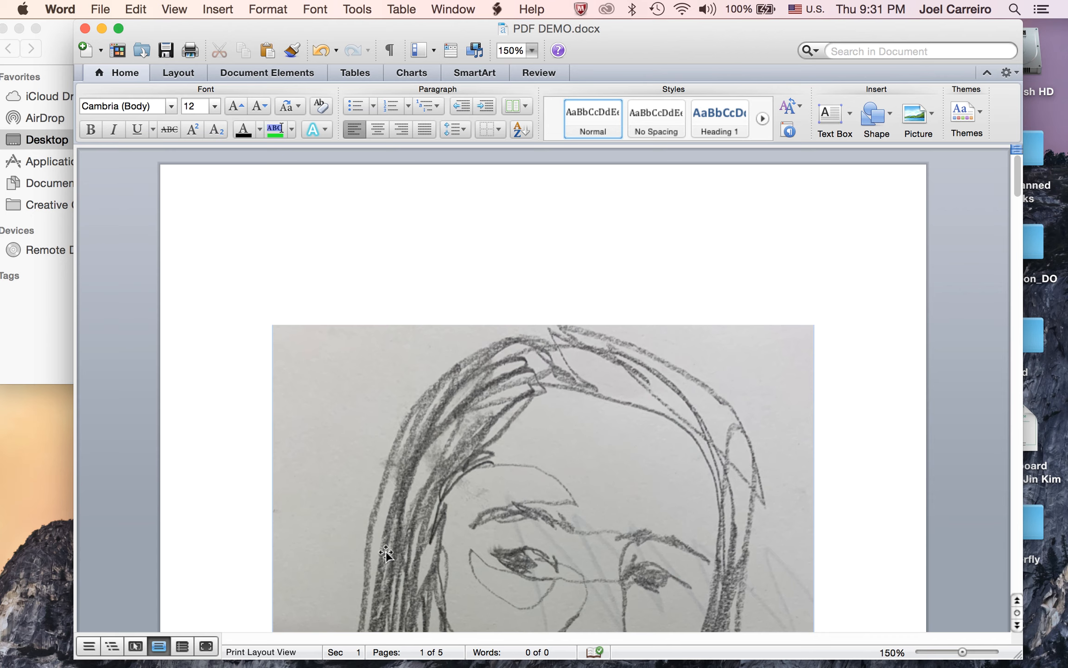
Step: Switch to Google Chrome, open a new browser window and search for "google docs"
mouse_move(974, 666)
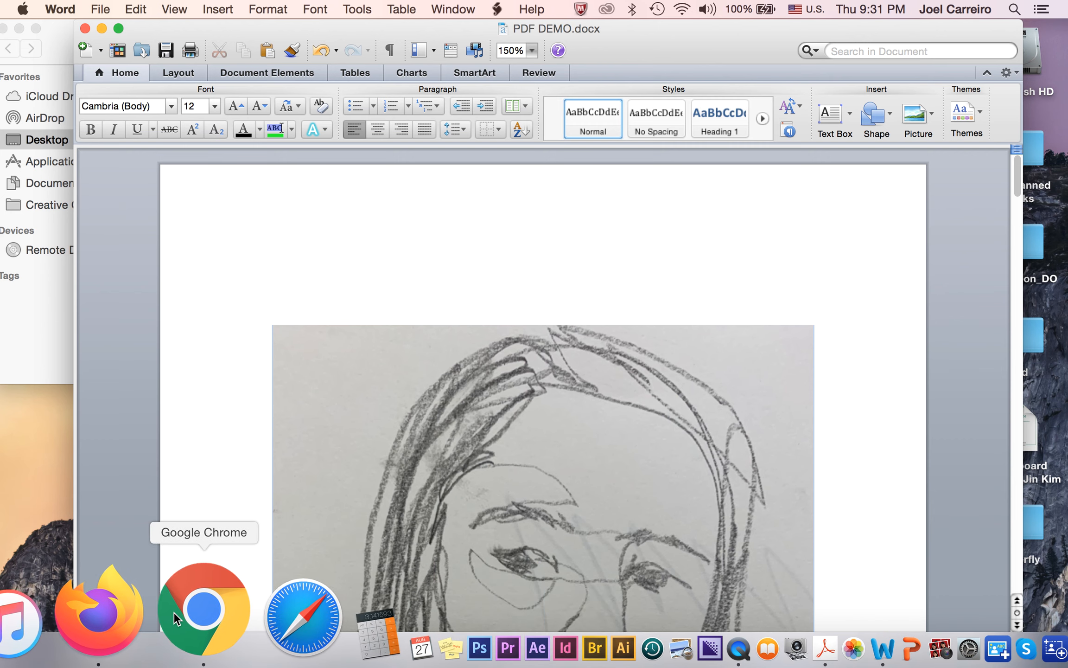
click(179, 611)
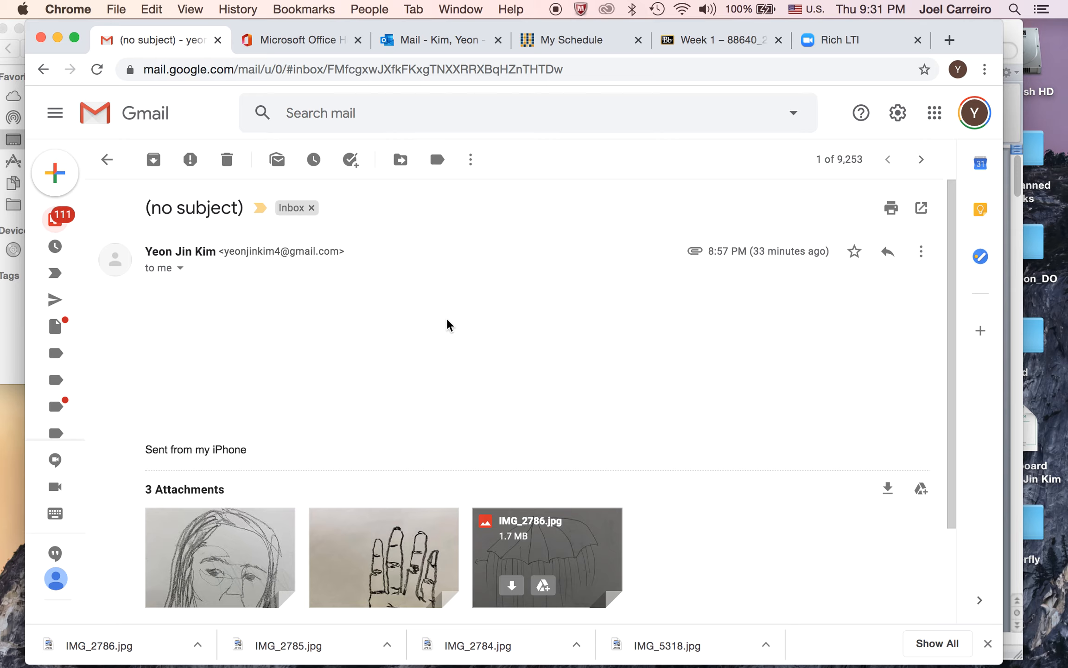
key(super+n)
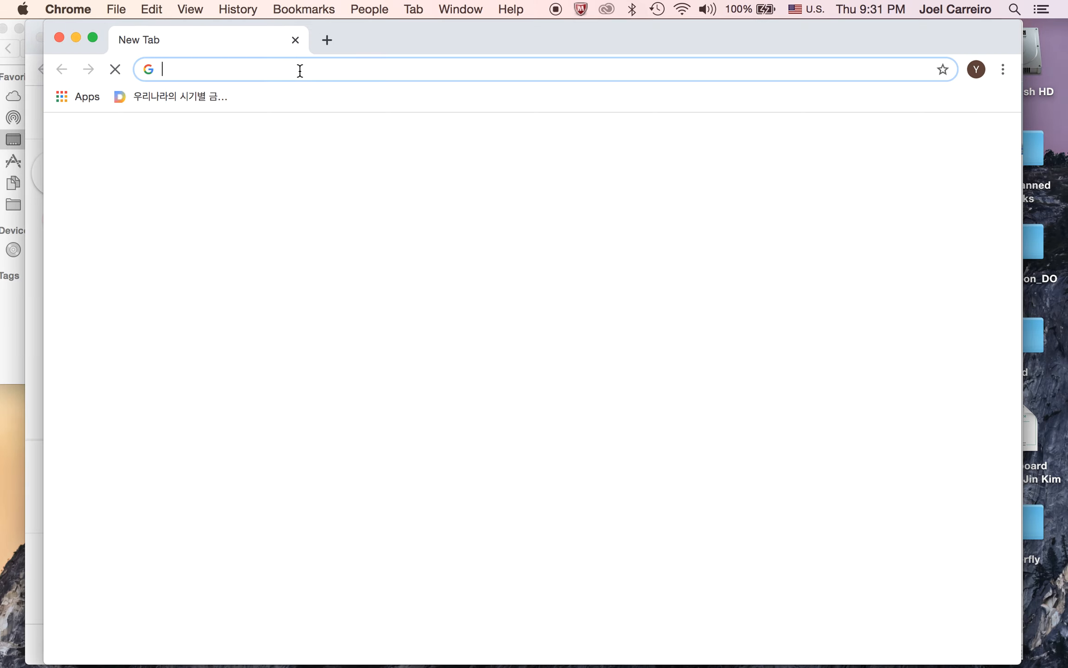
click(299, 69)
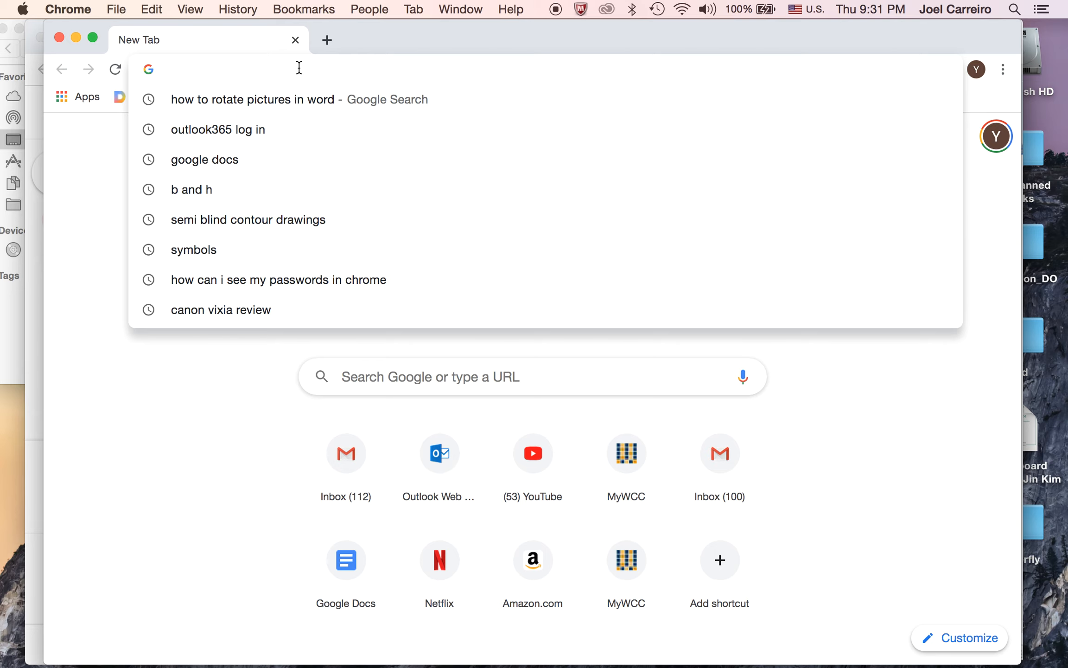
text(goo)
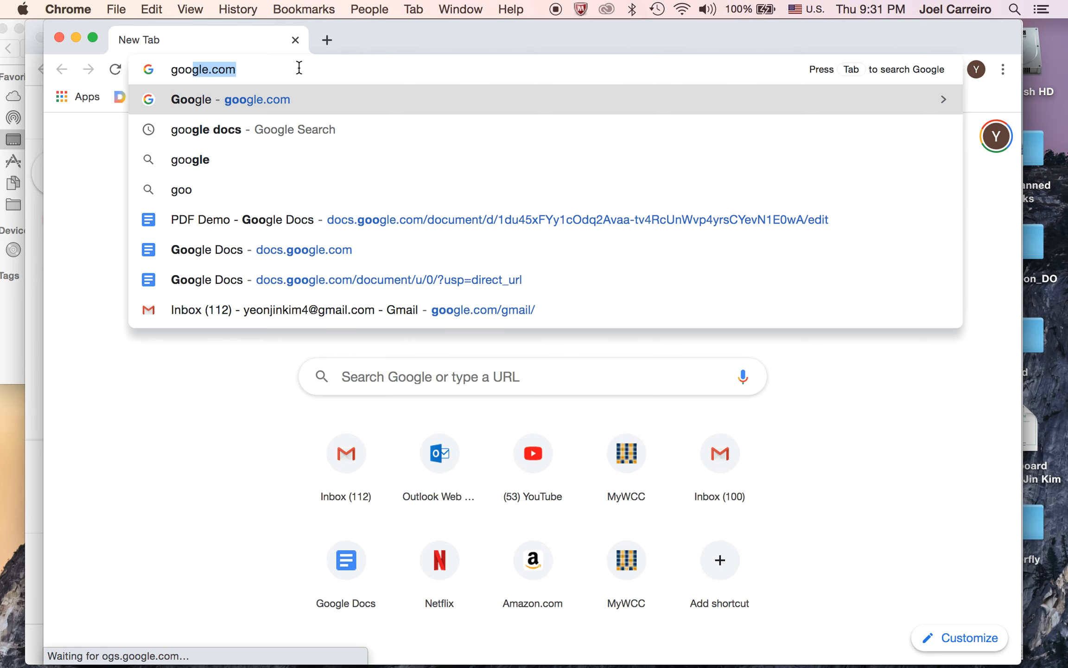
key(Down)
key(Return)
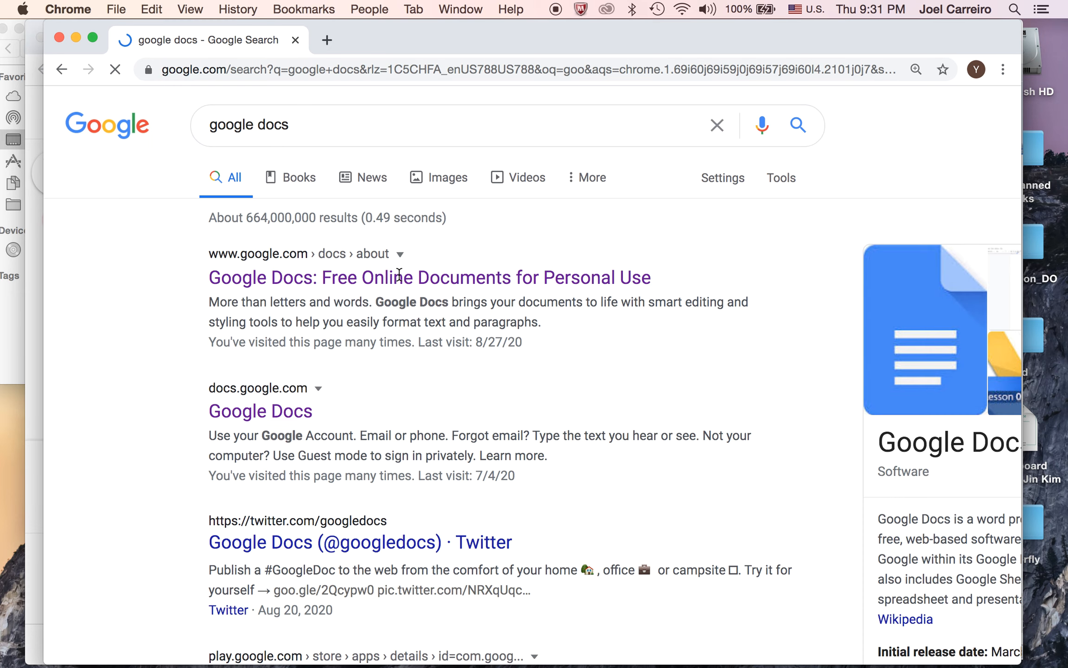
Step: Go to Google Docs for personal use from the search results and create a blank document
click(290, 280)
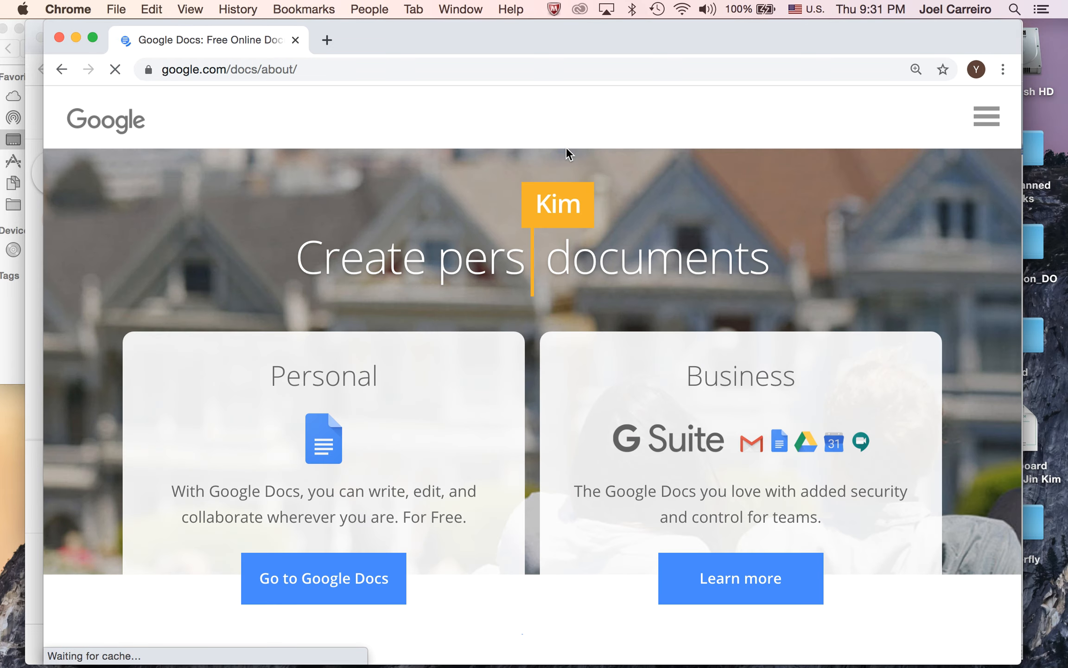
click(329, 599)
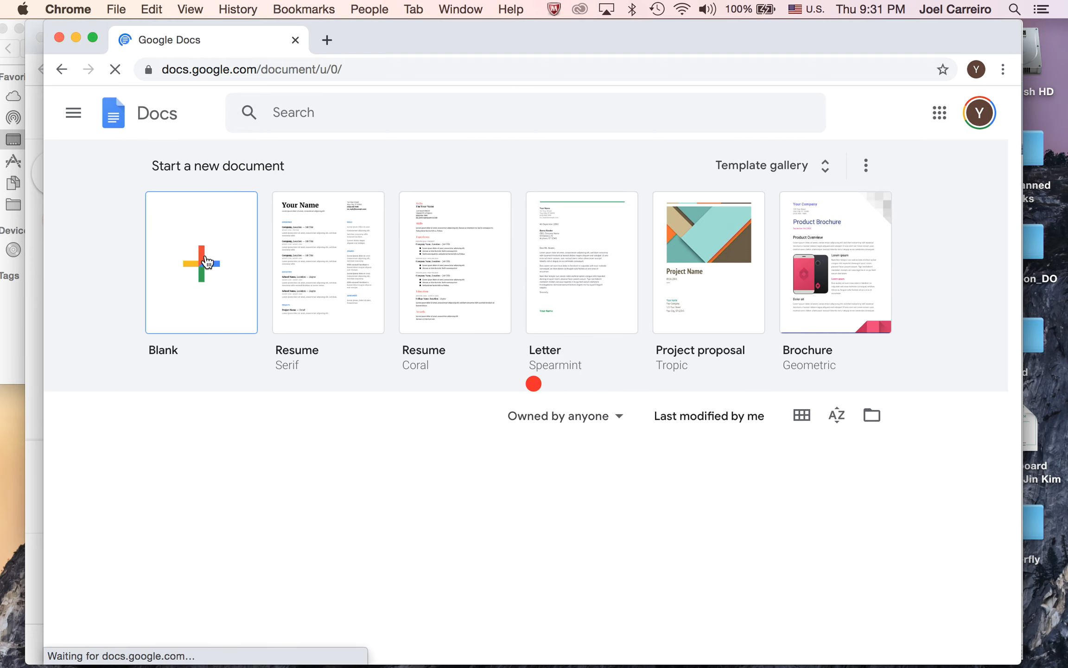
click(204, 263)
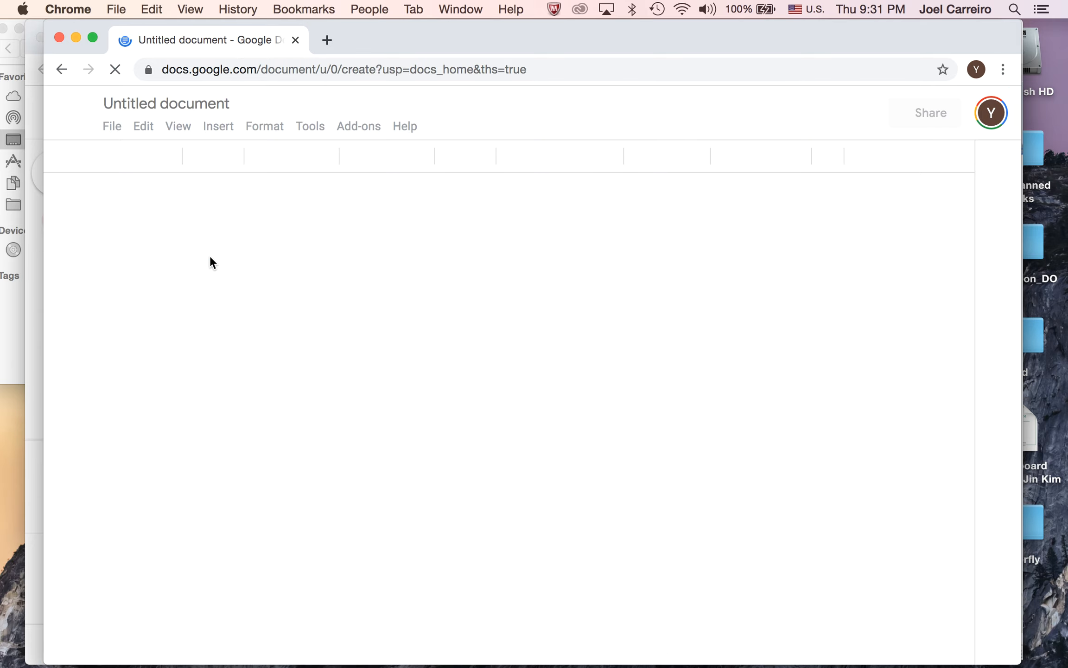
drag(465, 35, 484, 35)
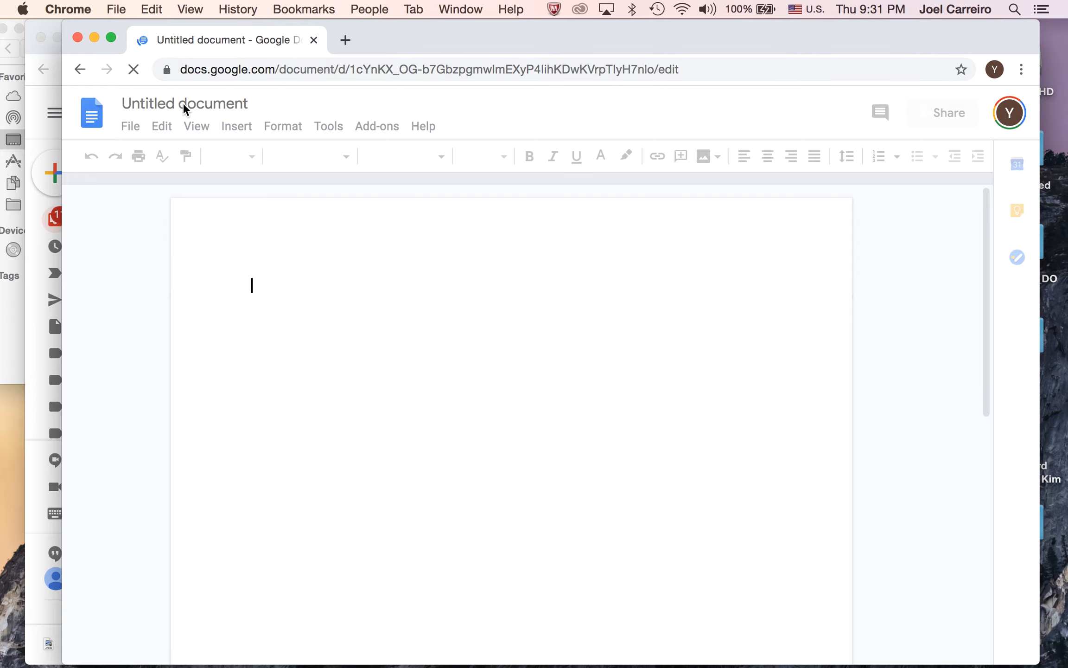
Step: Rename the untitled document as PDF DEMO 1
drag(444, 32, 459, 23)
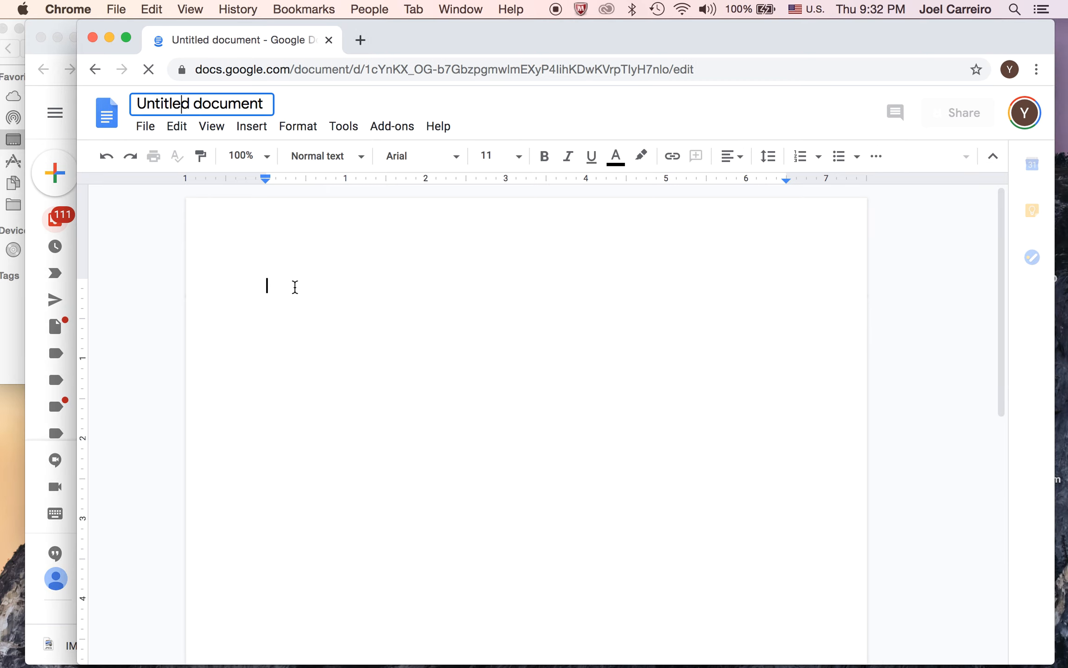
click(263, 105)
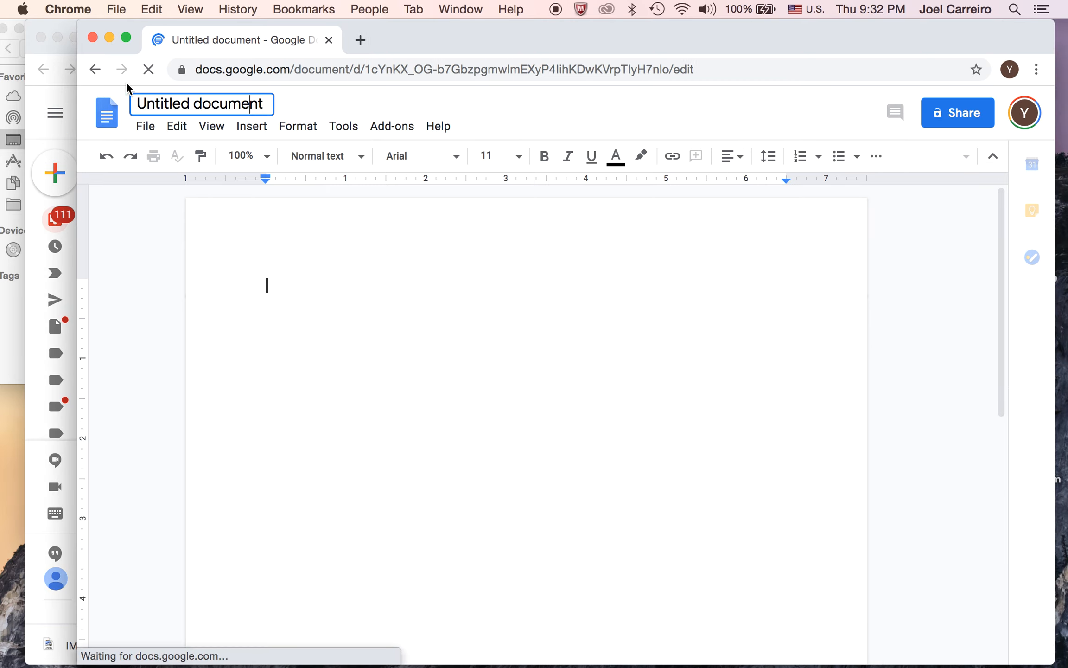
drag(264, 105, 113, 85)
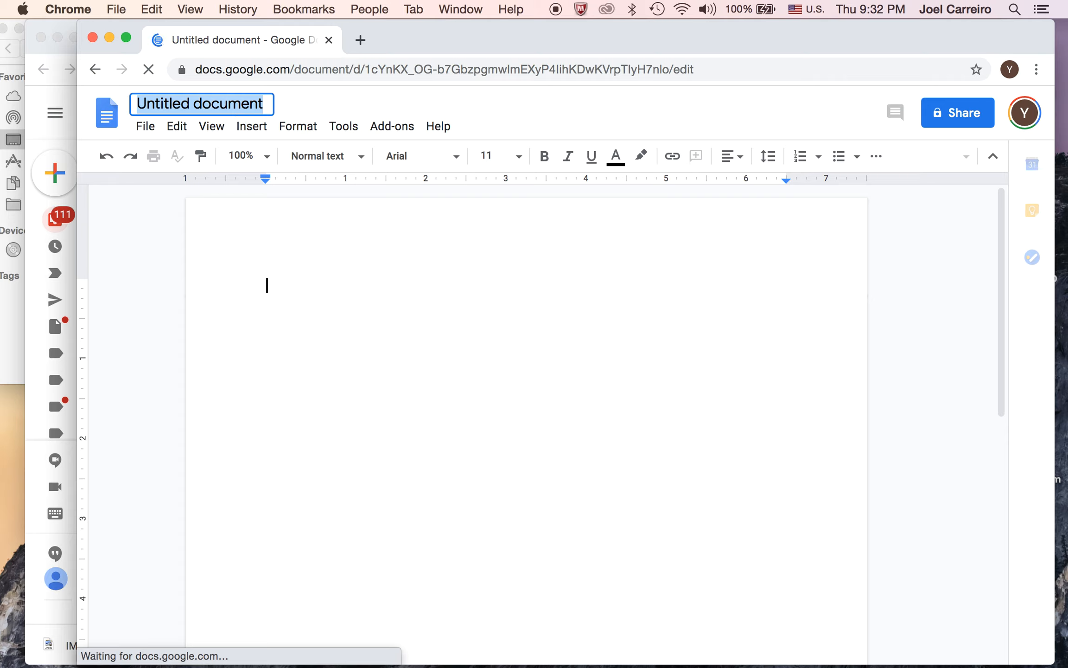
text(PDF DEMO 1)
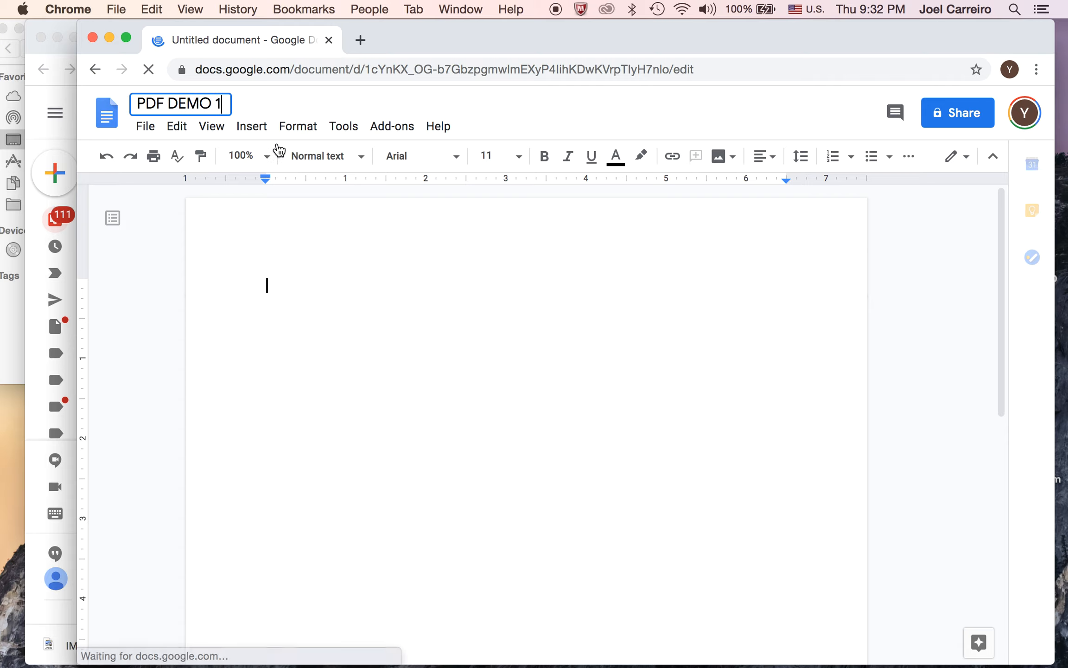
click(303, 288)
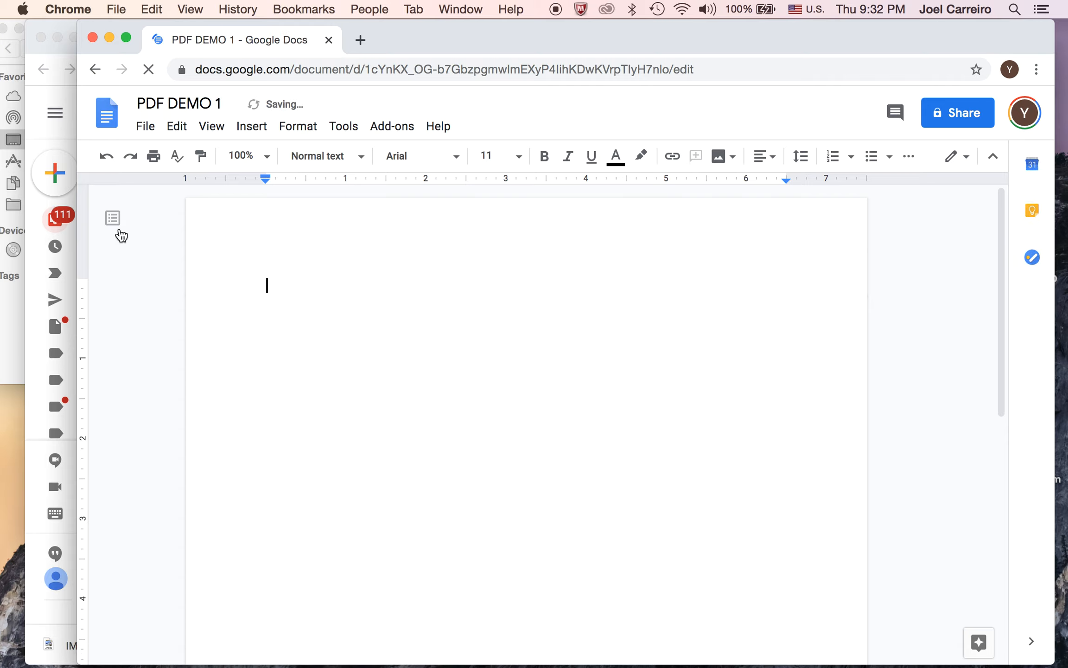
Step: Insert the picture IMG_2784.jpg into the document from the PDF File Demo folder on the desktop
click(246, 132)
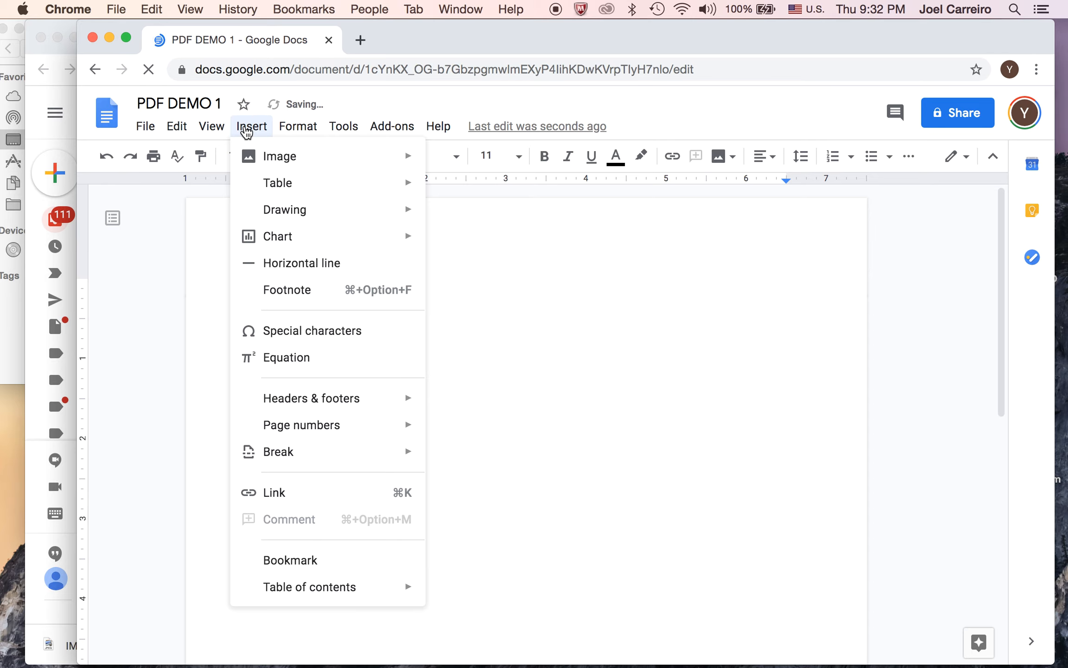
click(281, 135)
mouse_move(279, 152)
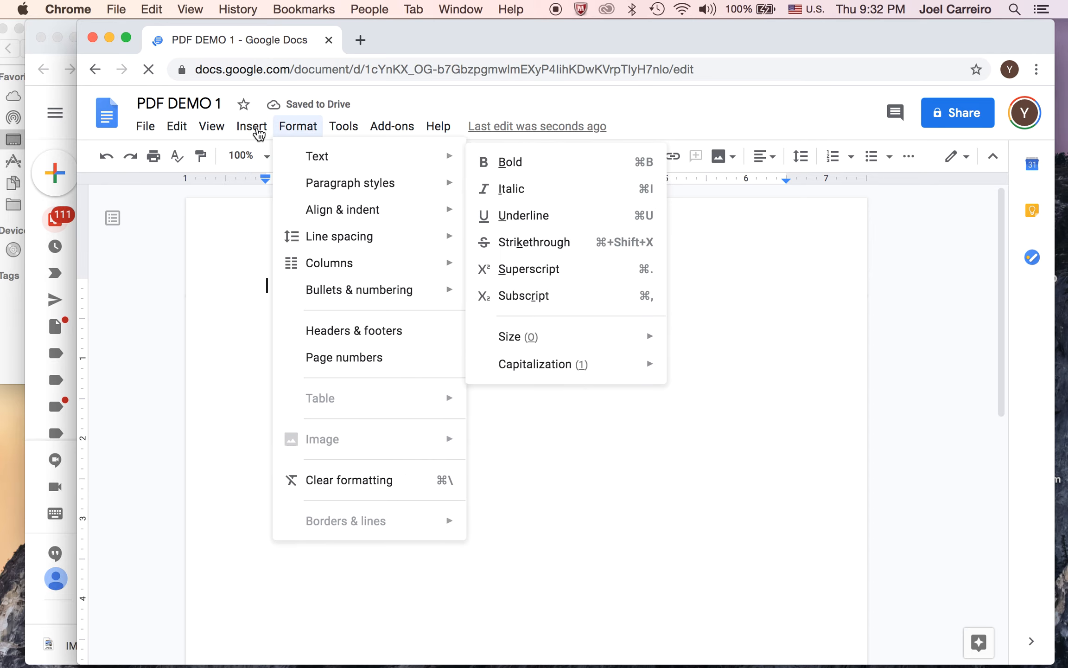
click(254, 132)
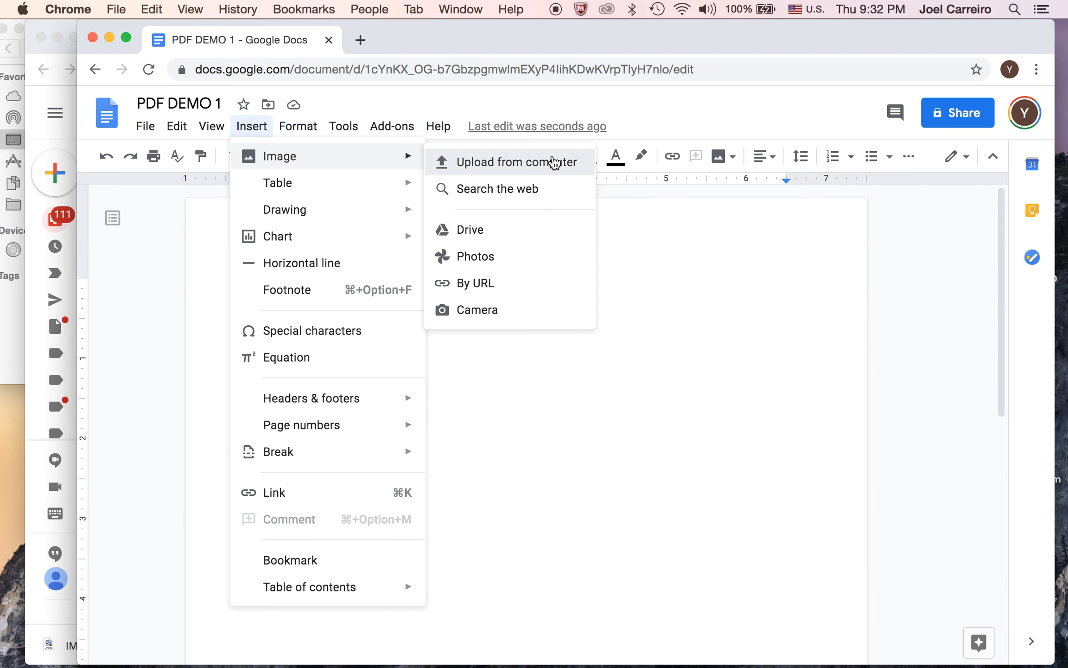
click(554, 163)
click(170, 172)
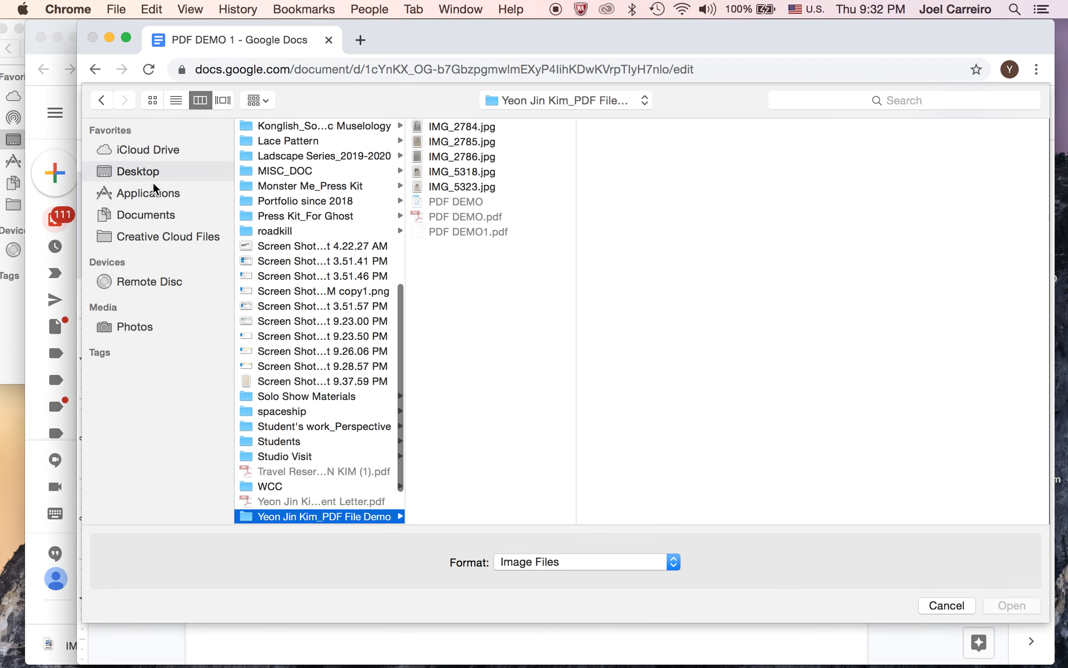
click(136, 172)
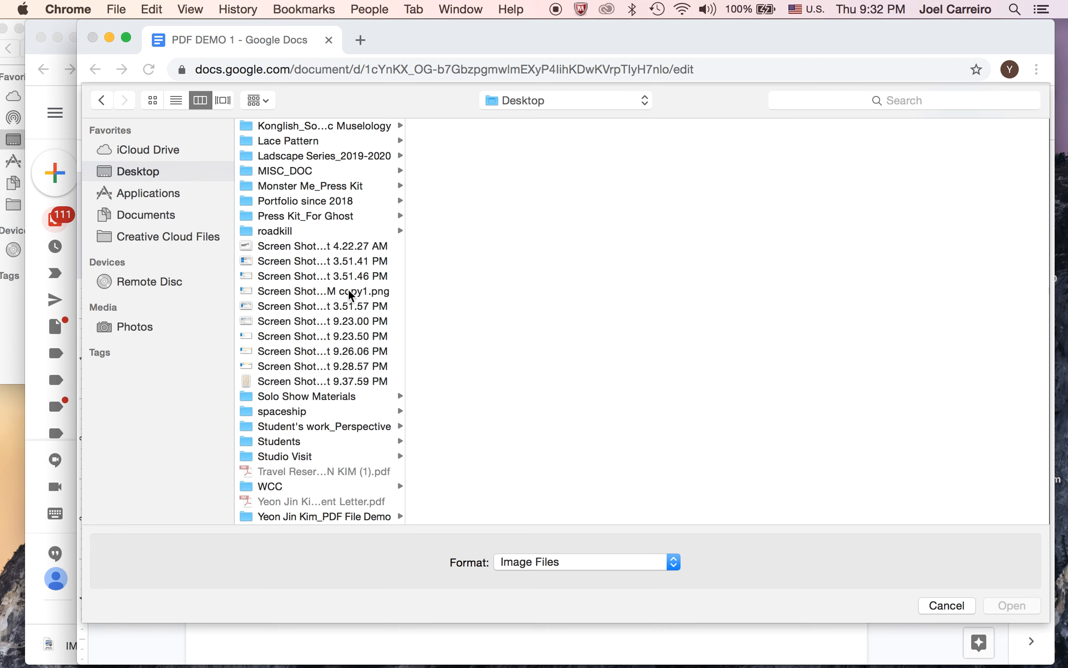
scroll(349, 292, down, 4)
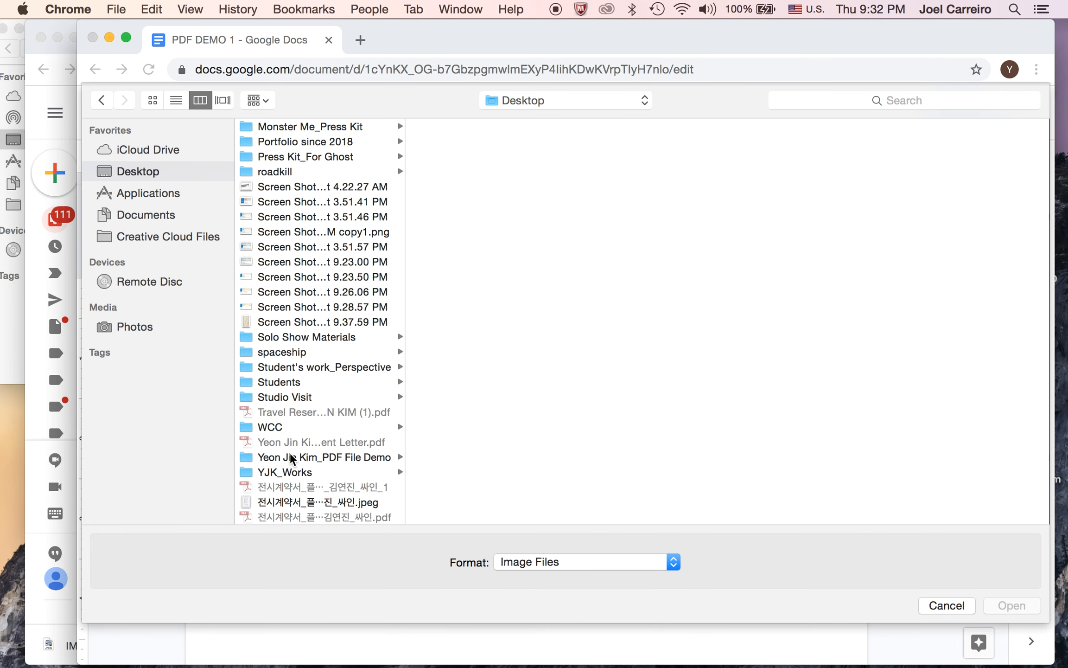
click(291, 458)
click(464, 127)
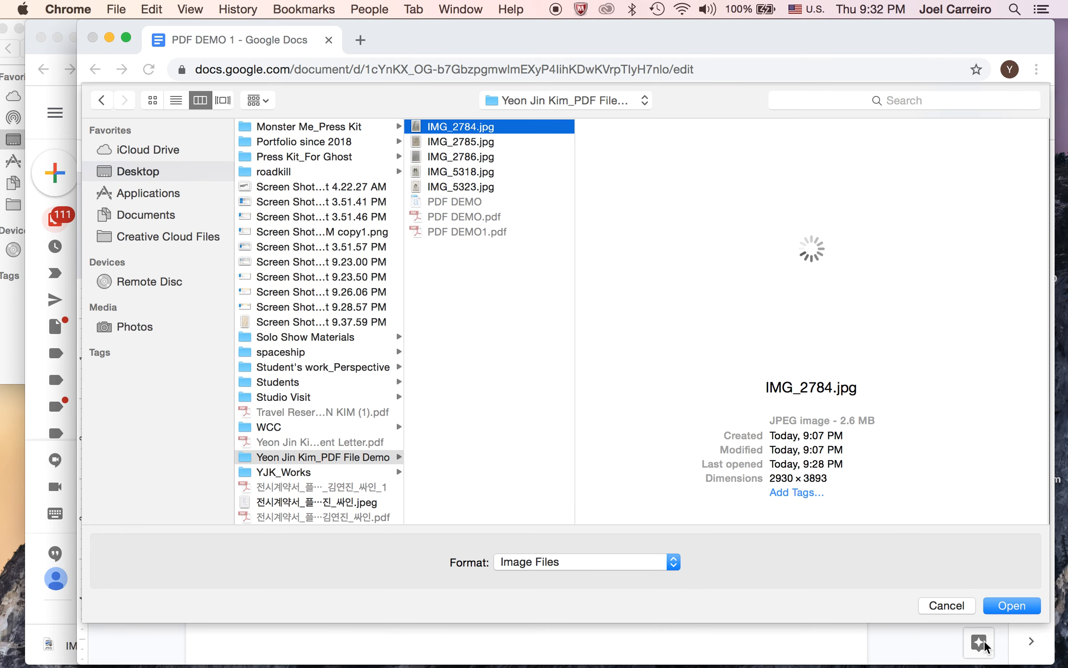
click(1011, 606)
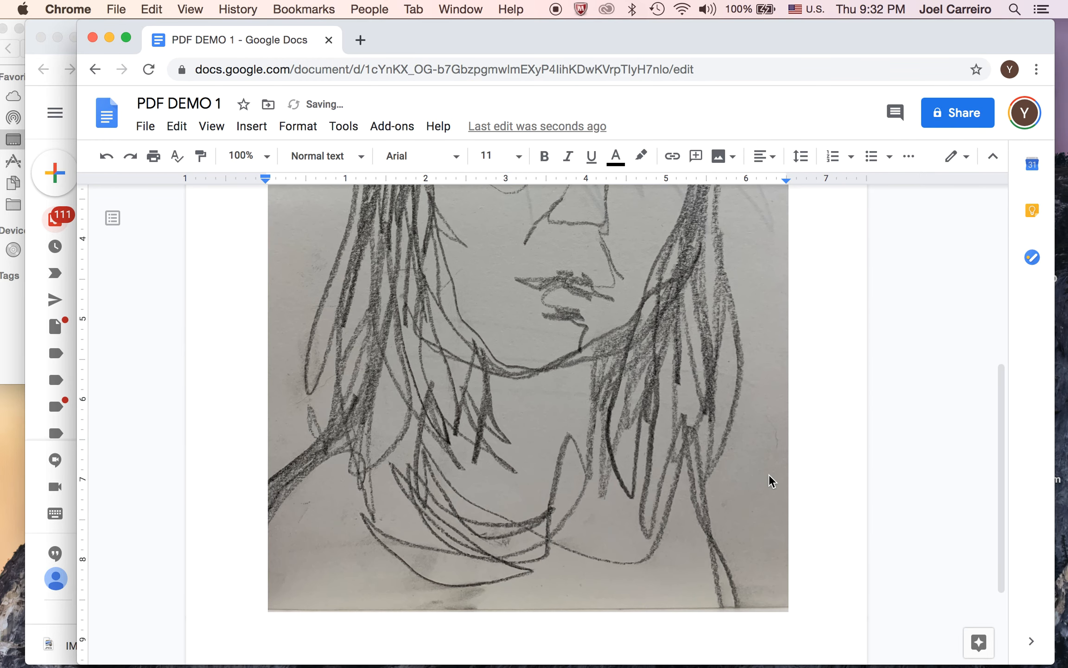
Step: Enlarge the portrait picture slightly past the page's right margin and insert a page break after it
click(769, 480)
drag(789, 613, 812, 636)
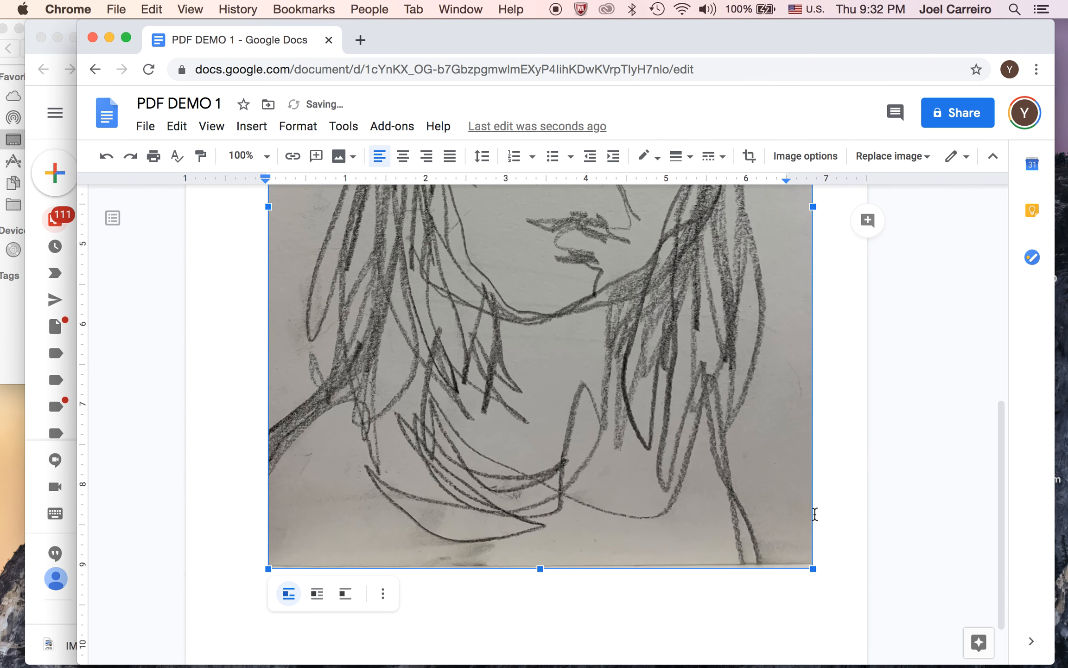
click(836, 547)
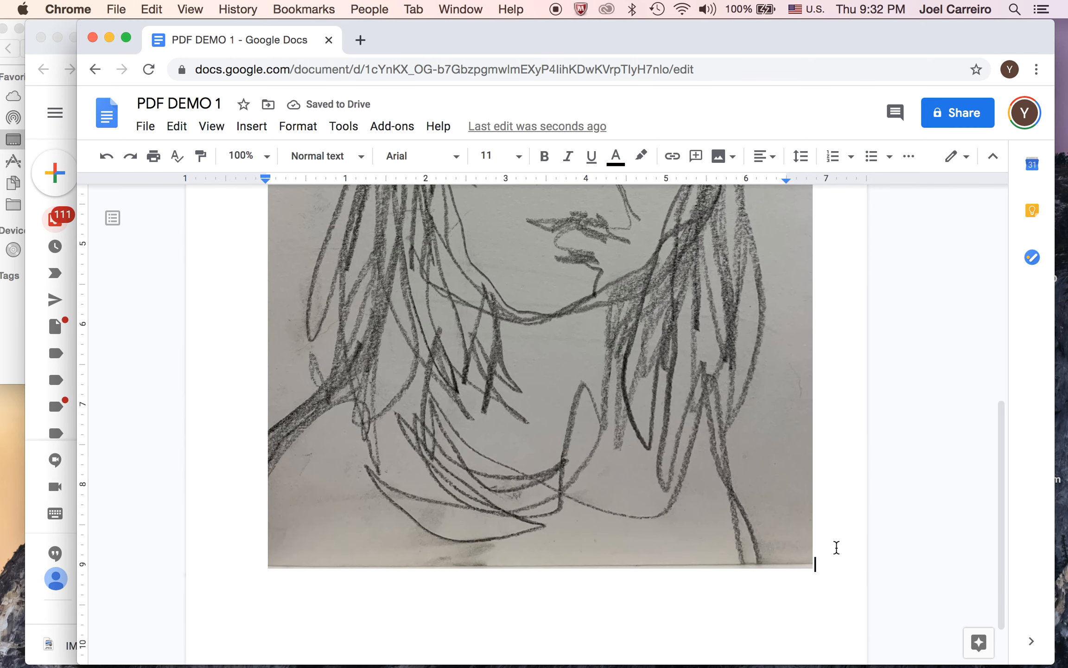
key(super+Return)
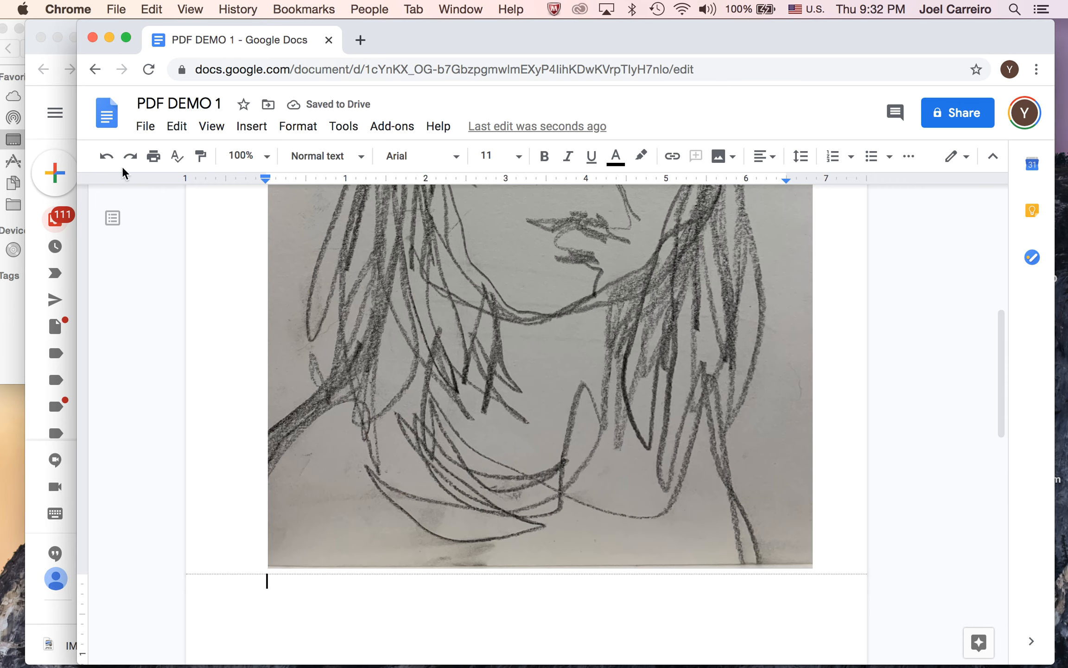
Step: Add IMG_2785.jpg from the PDF File Demo folder in Finder to the second page of the document
click(9, 345)
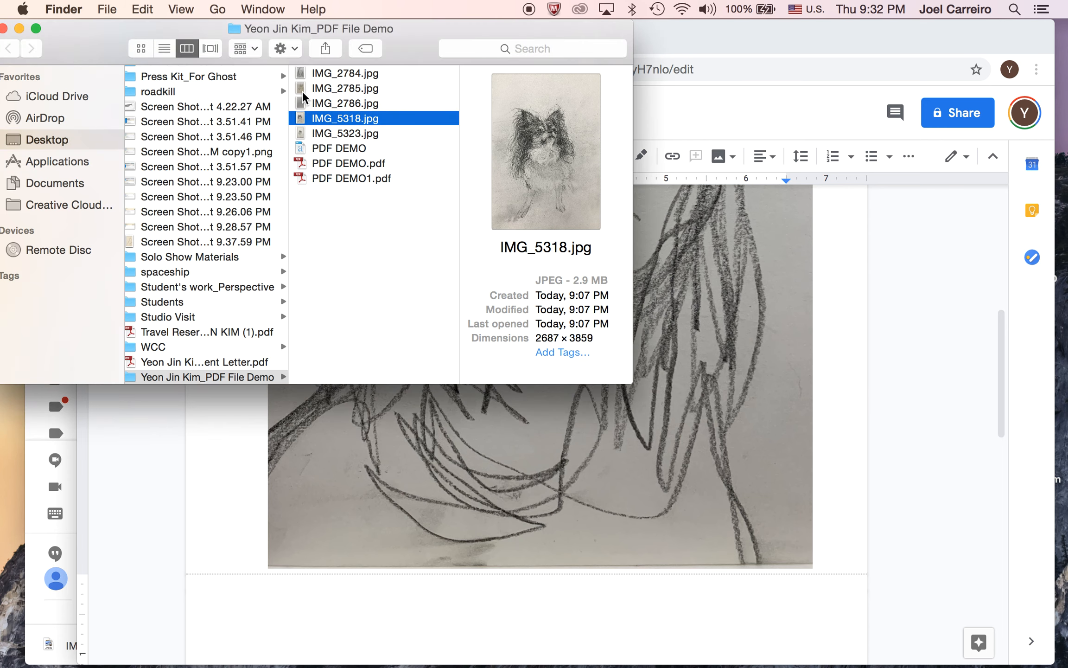
click(296, 89)
drag(412, 465, 343, 617)
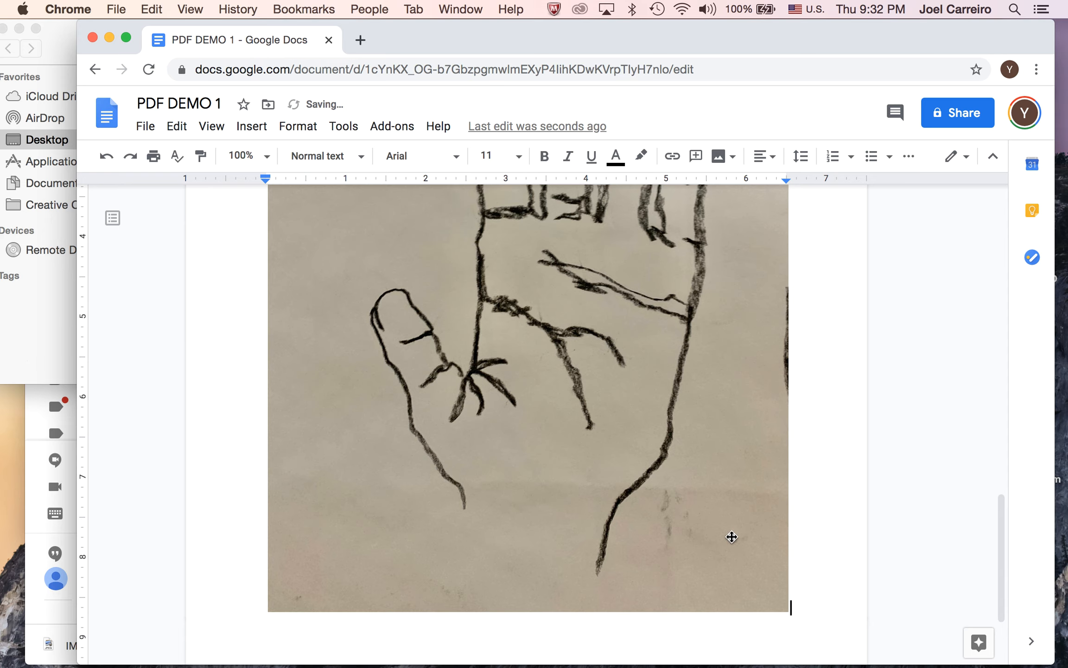
Step: Crop thin strips off the bottom and top edges of the hand picture
right_click(689, 516)
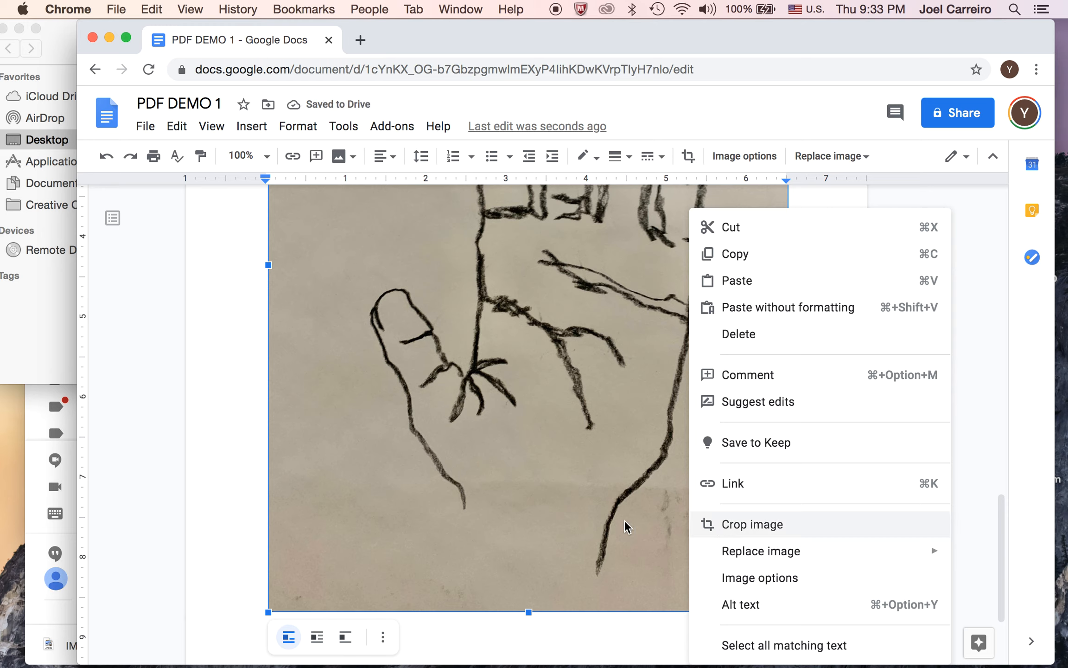
click(782, 525)
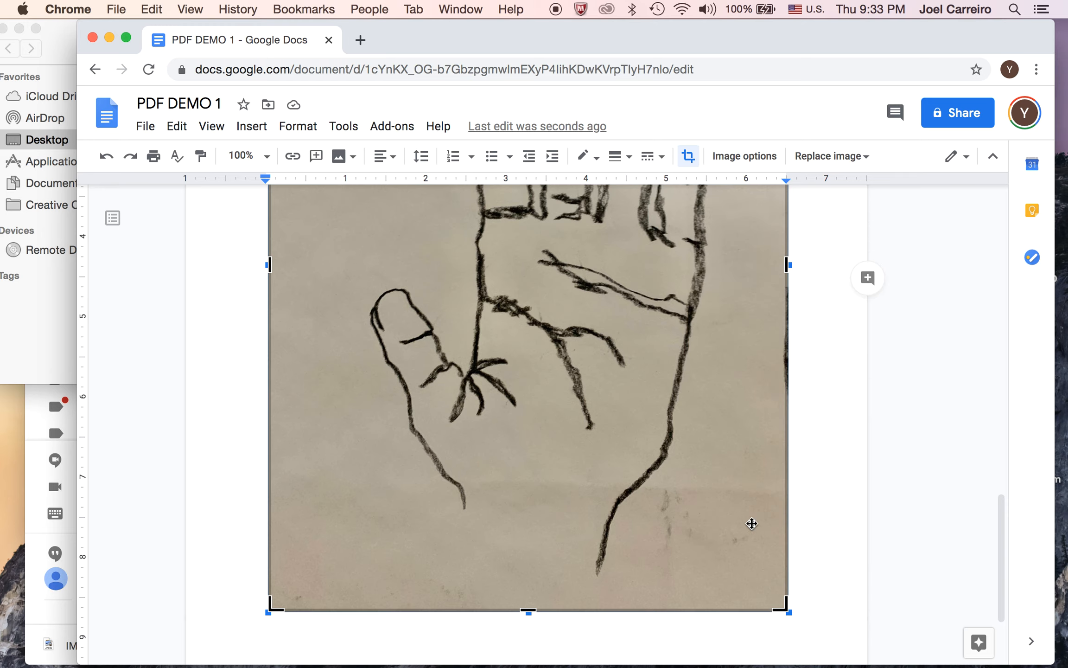
drag(528, 616, 528, 603)
scroll(718, 484, up, 7)
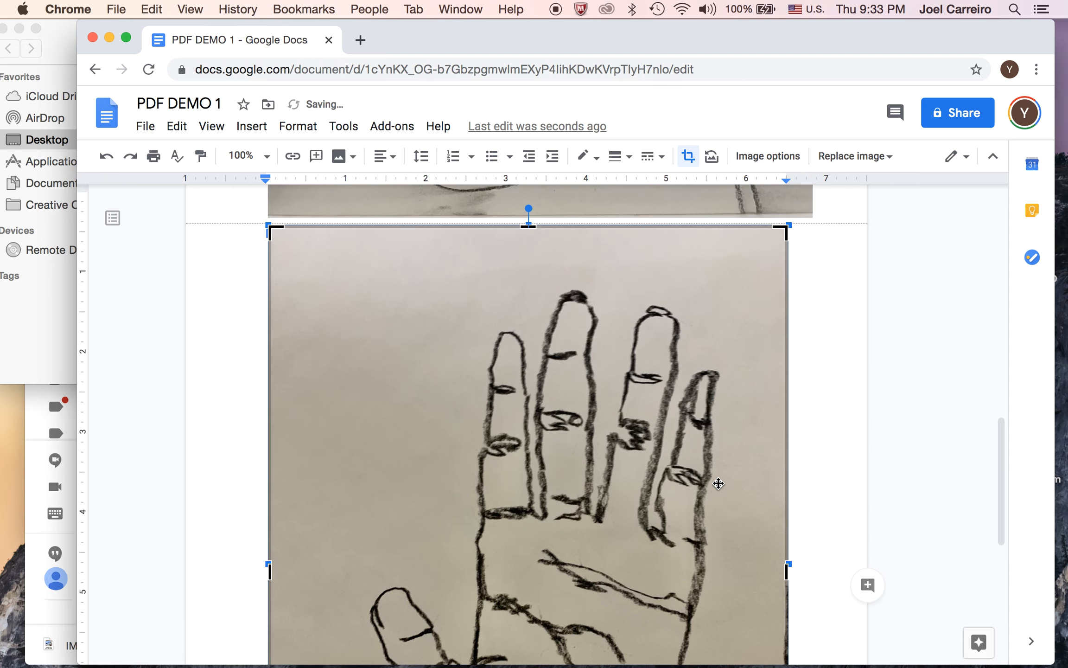
drag(527, 239, 529, 263)
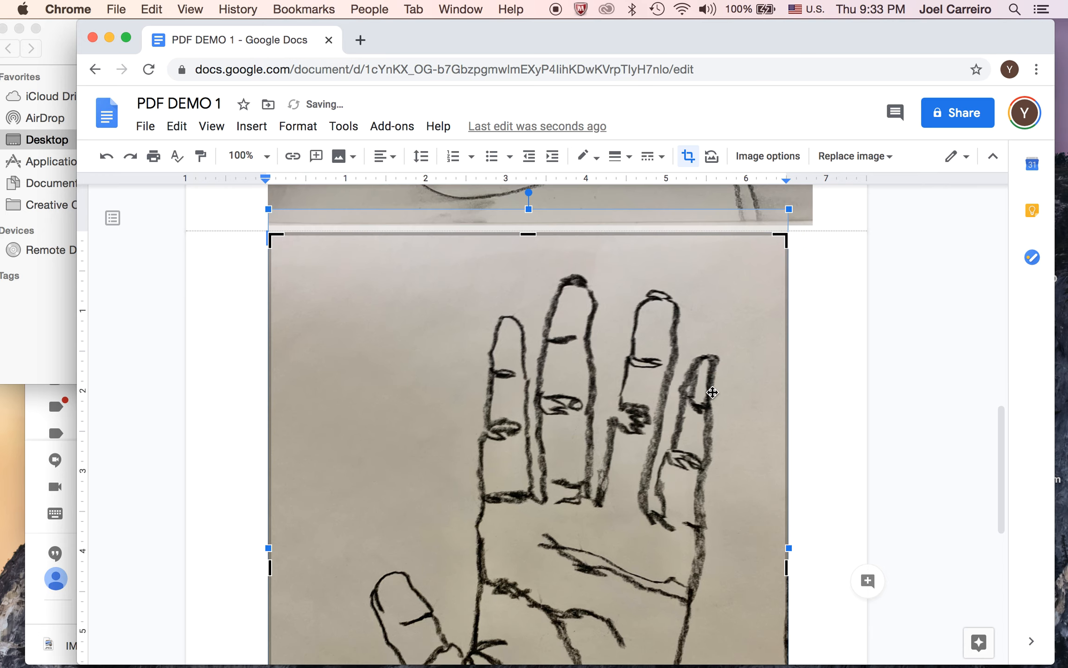
click(846, 503)
Step: Open the hand picture's image options, look at its adjustments, and rotate it in 90° steps through a full turn
scroll(841, 501, down, 7)
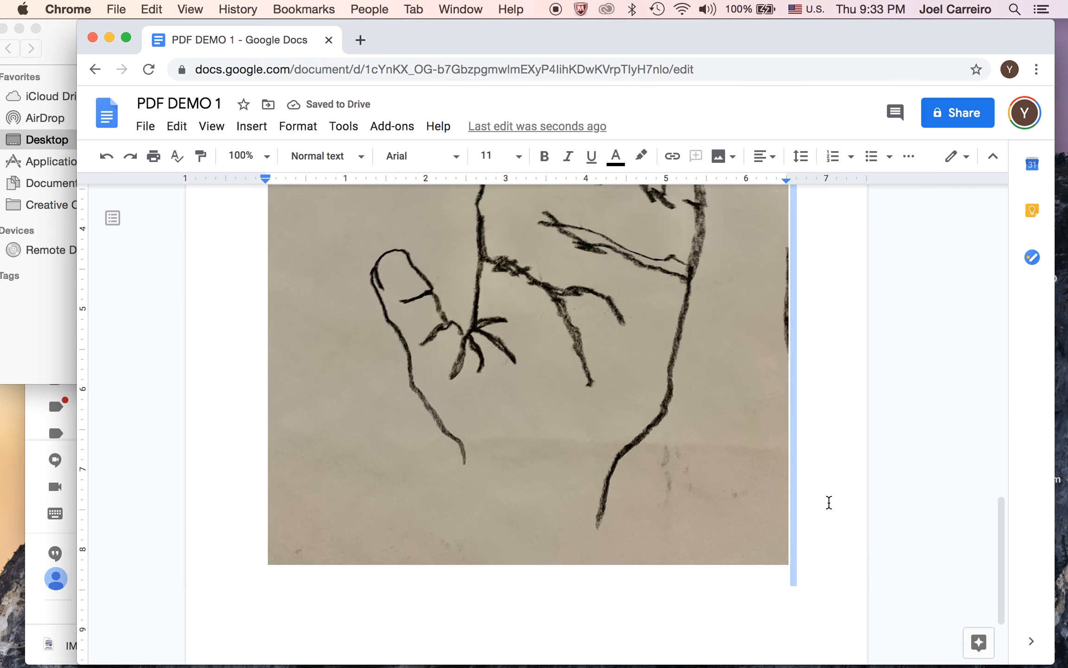
right_click(677, 458)
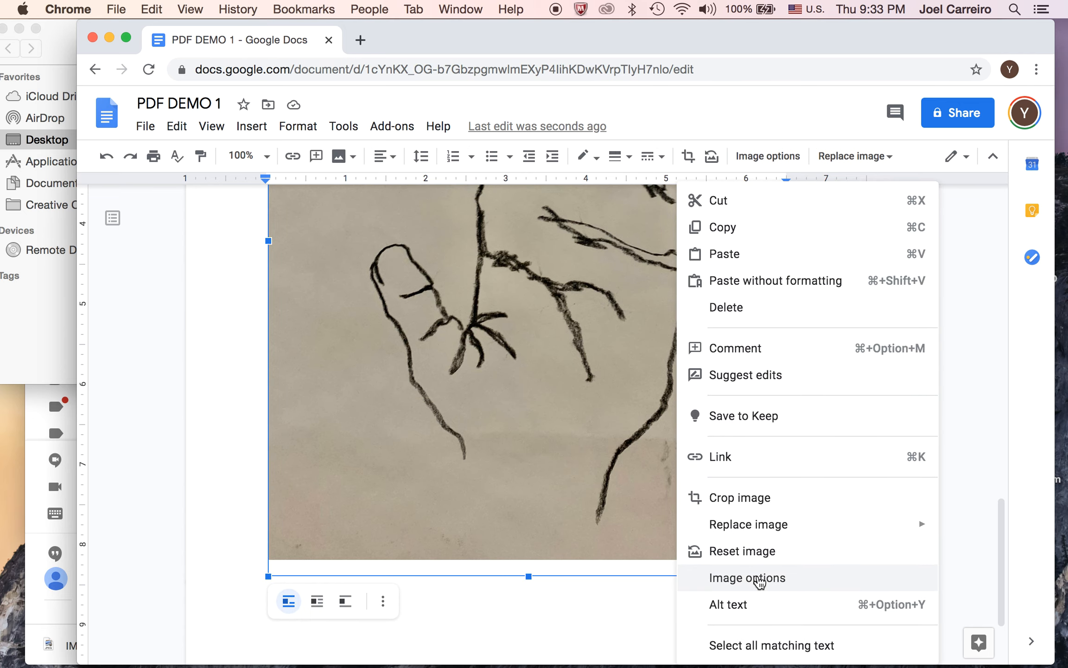
click(759, 579)
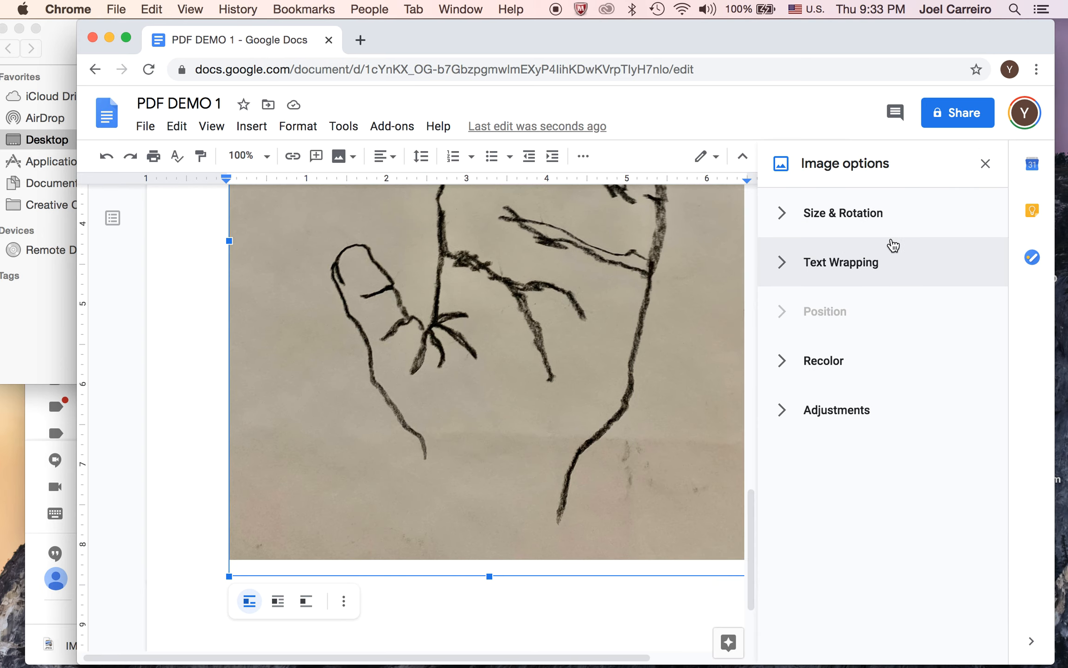
click(786, 422)
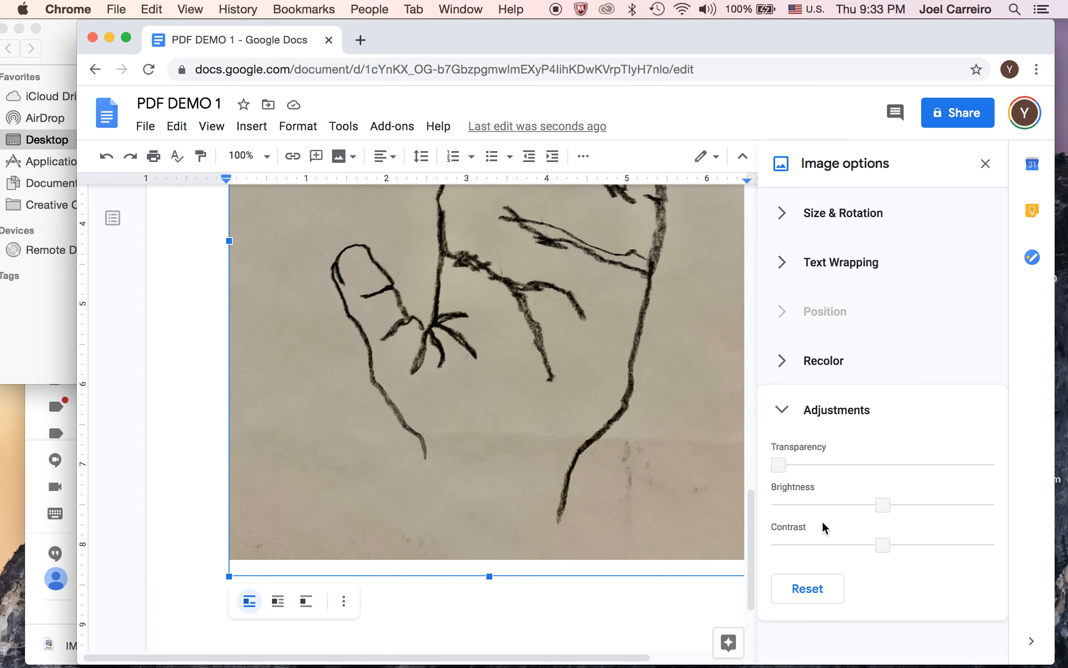
click(789, 214)
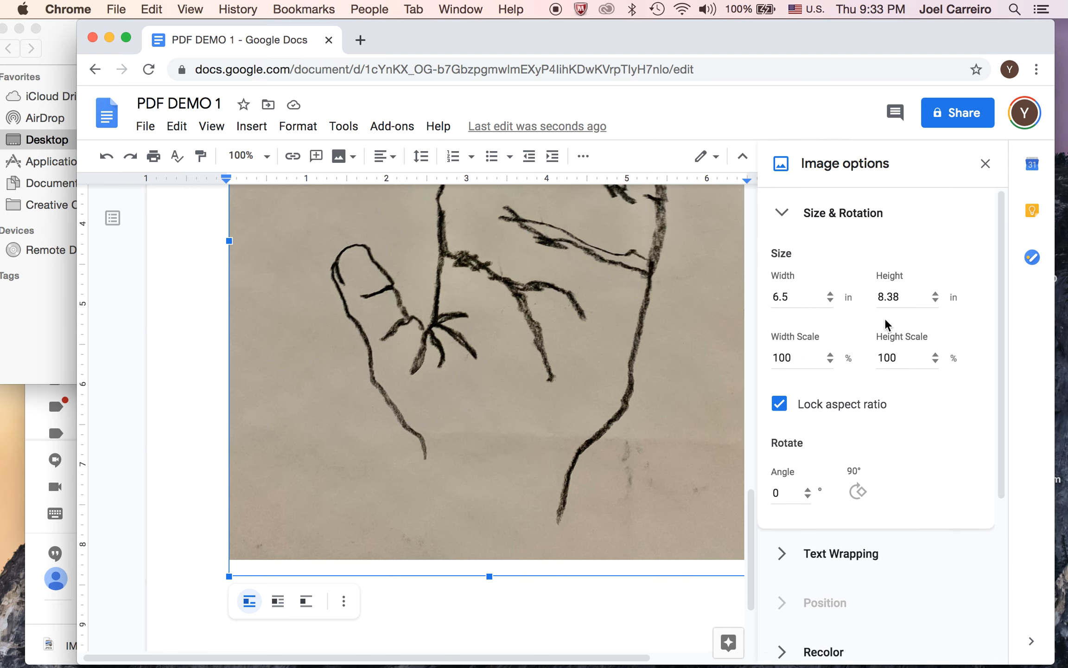
click(858, 495)
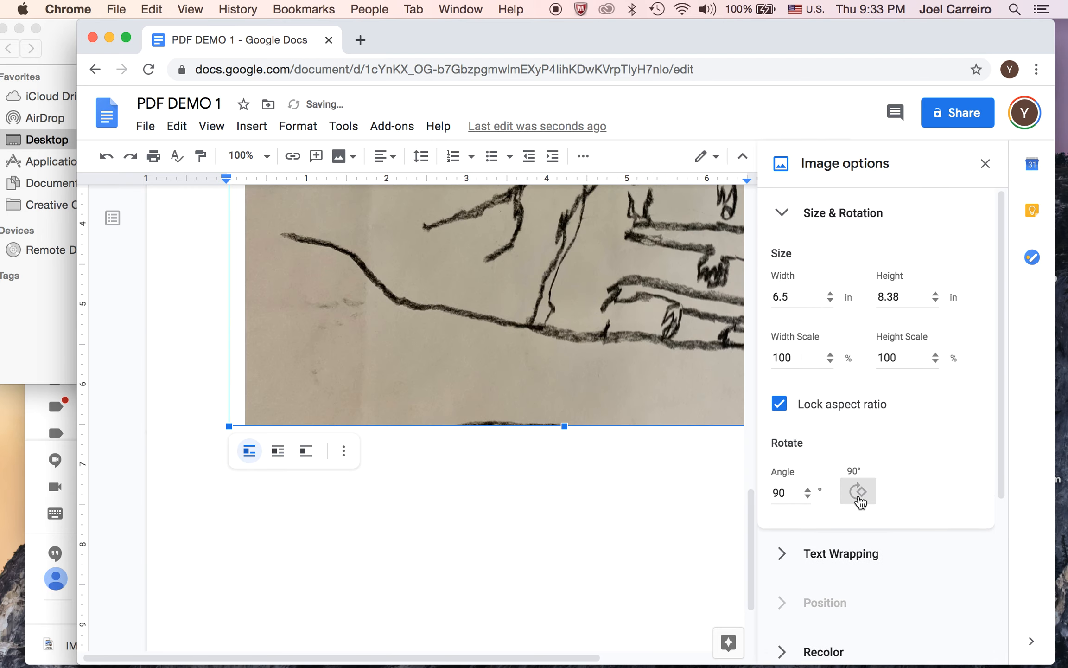
click(859, 494)
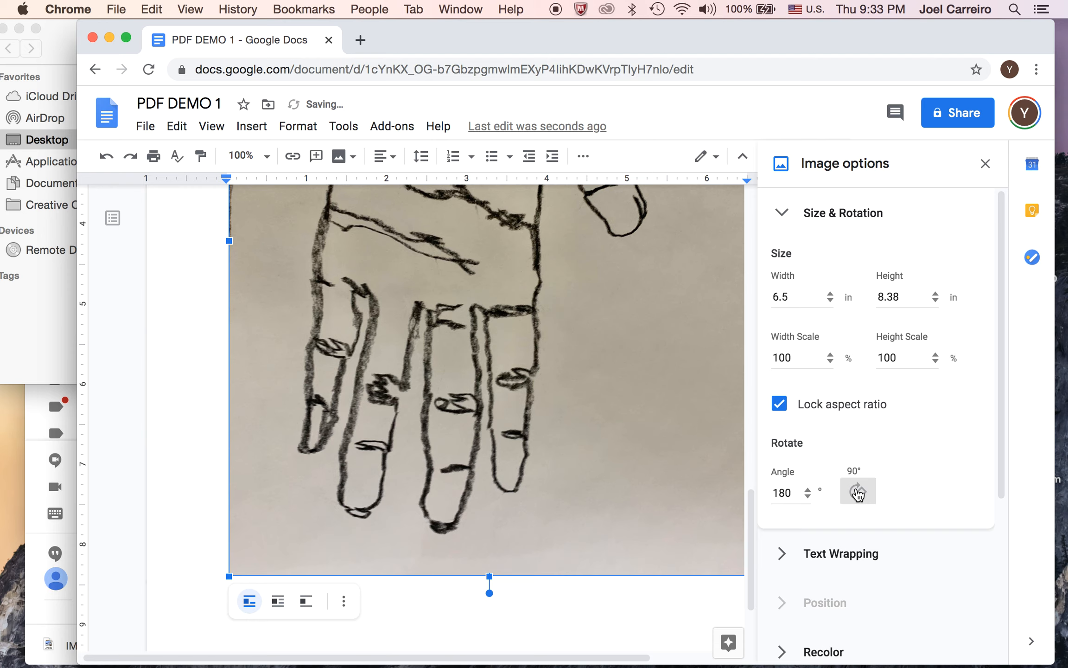
click(859, 494)
click(859, 494)
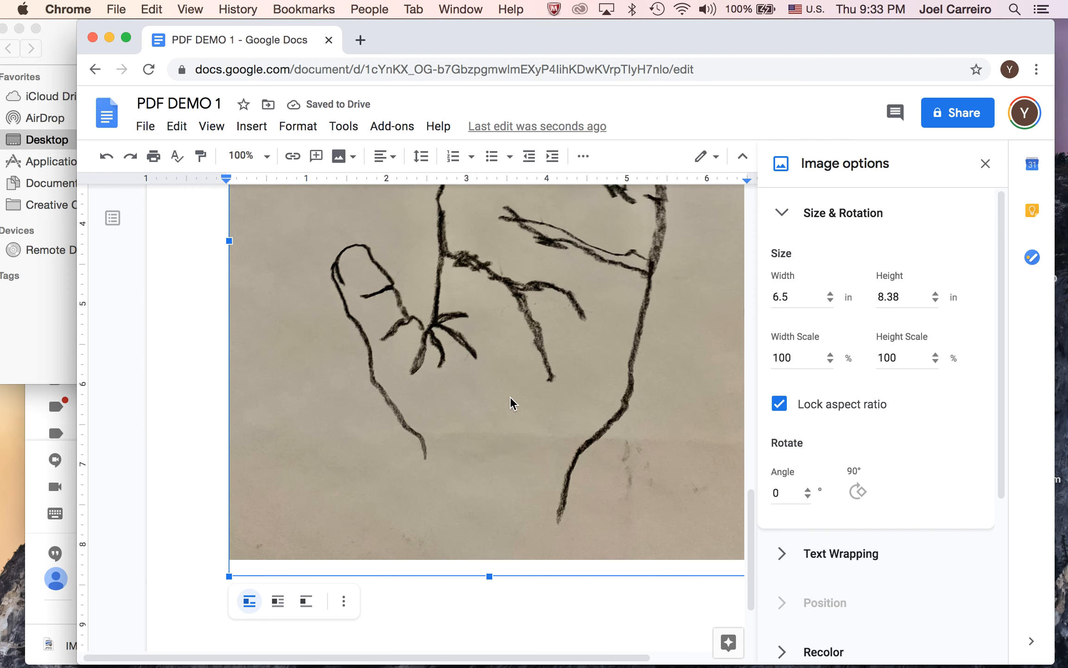
scroll(597, 619, right, 3)
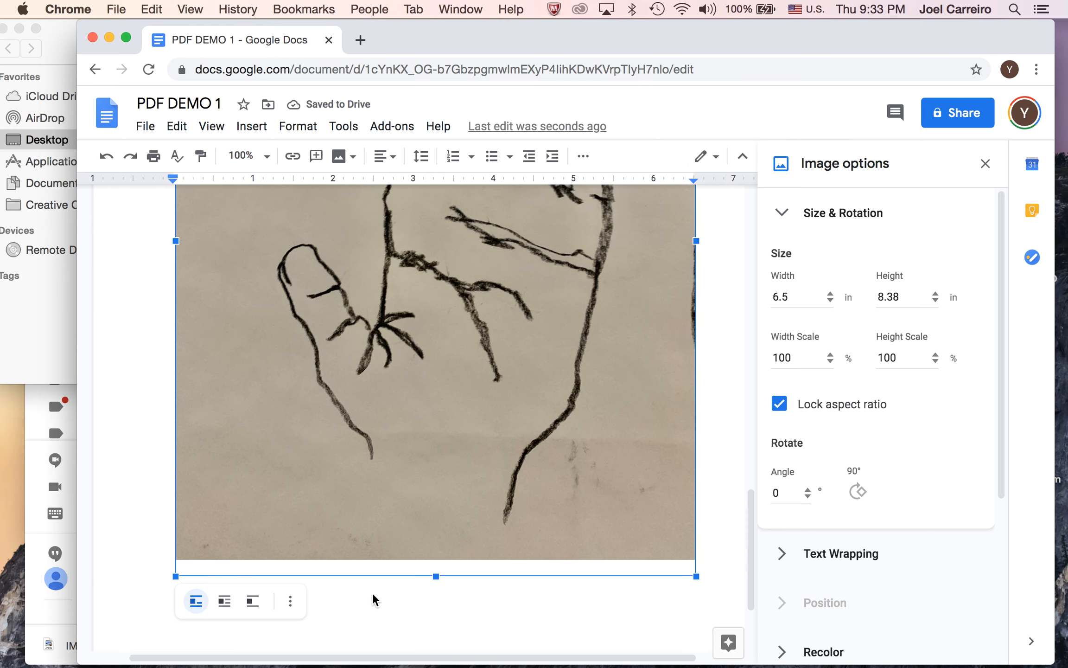
Step: Add IMG_2786.jpg from the PDF File Demo folder in Finder after the hand picture and review the pages back to the first
click(713, 580)
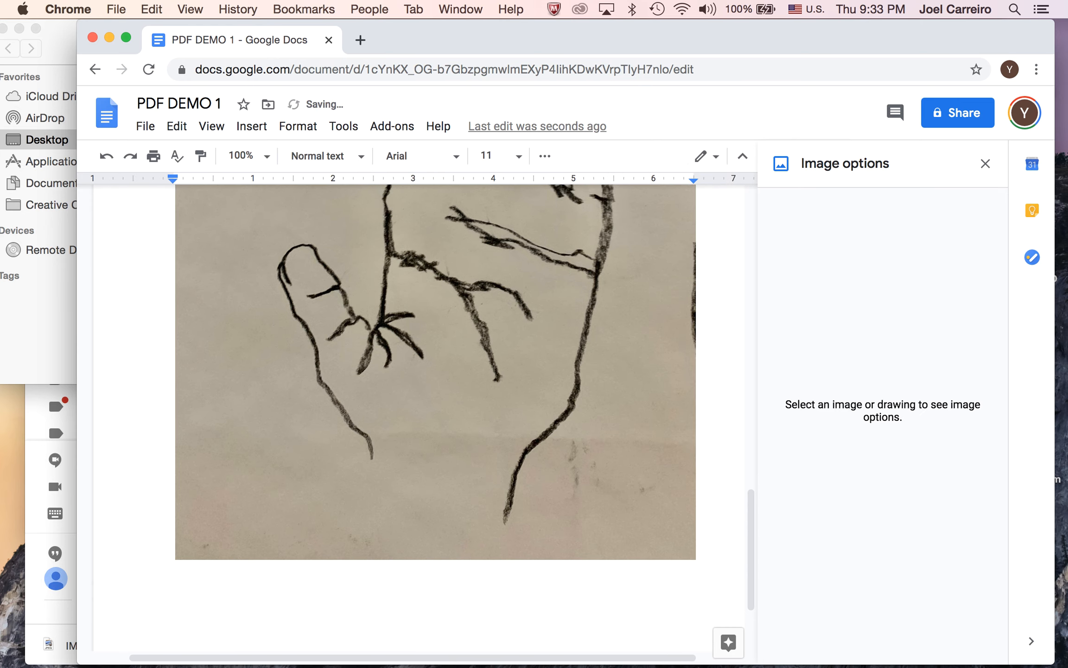
click(39, 302)
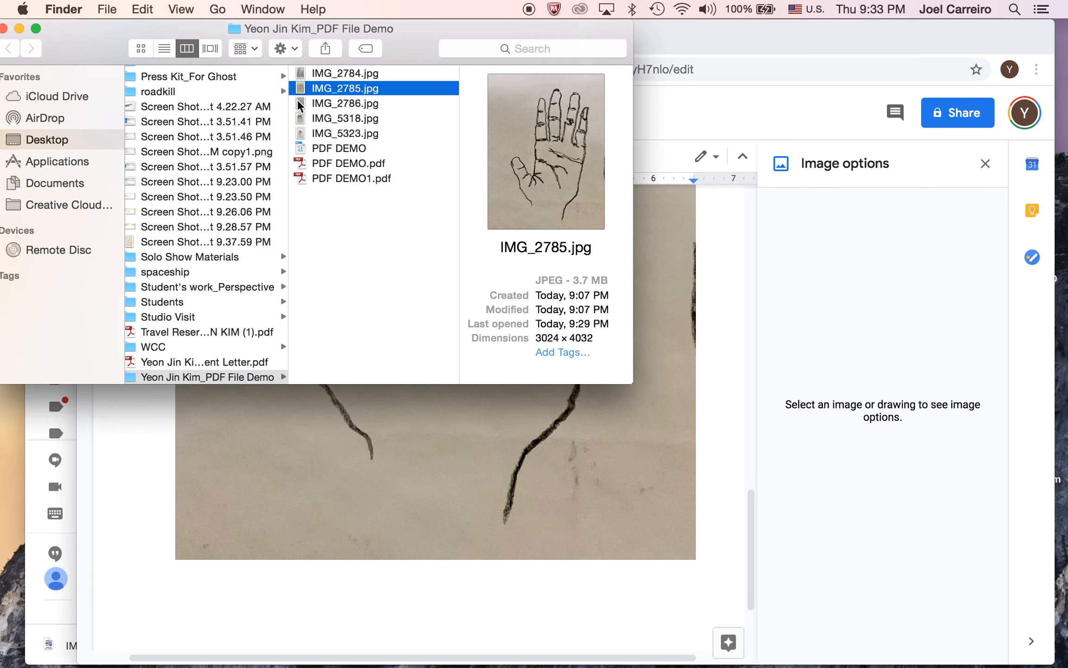
click(299, 104)
drag(299, 105, 677, 619)
scroll(676, 616, up, 10)
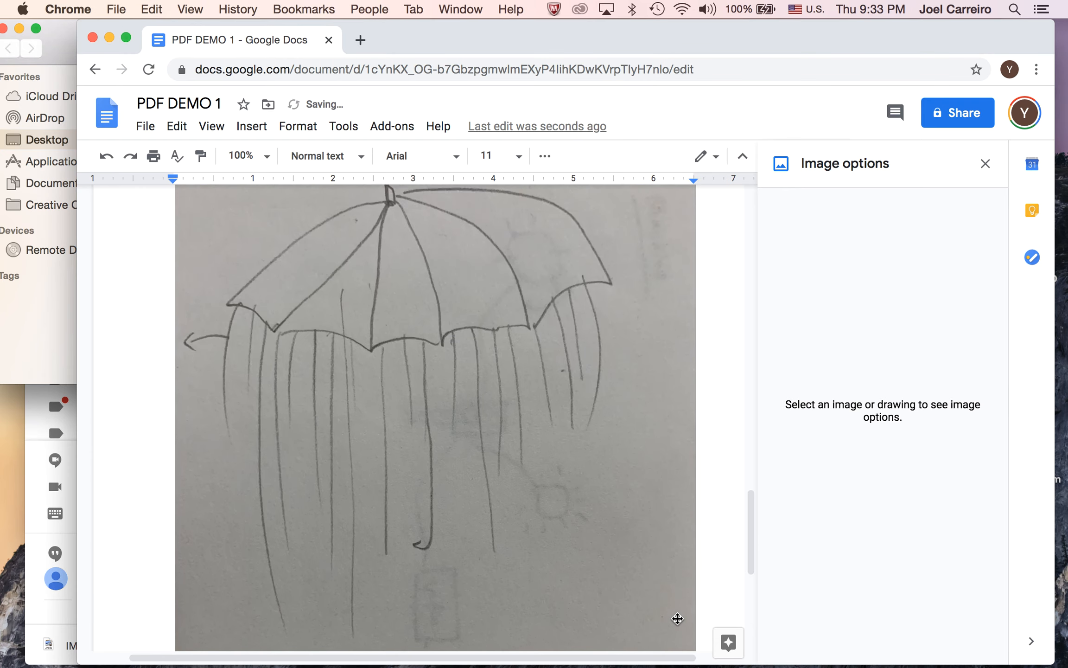
scroll(676, 616, up, 15)
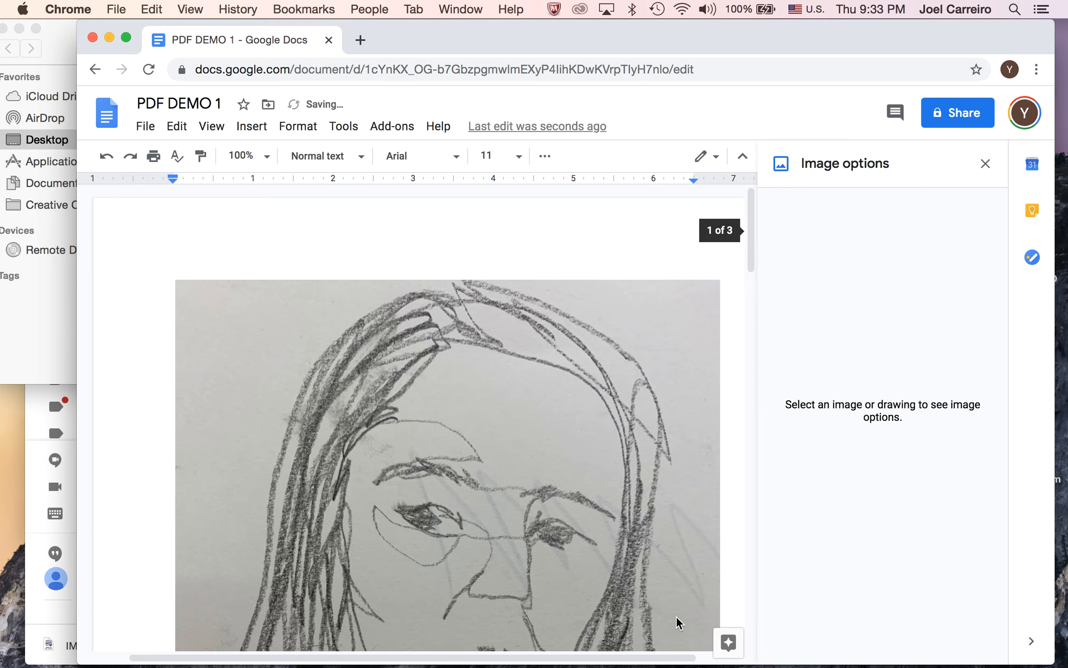
Step: Try to add IMG_5318.jpg from the PDF File Demo folder in Finder below the umbrella picture
scroll(676, 616, down, 5)
scroll(676, 616, down, 15)
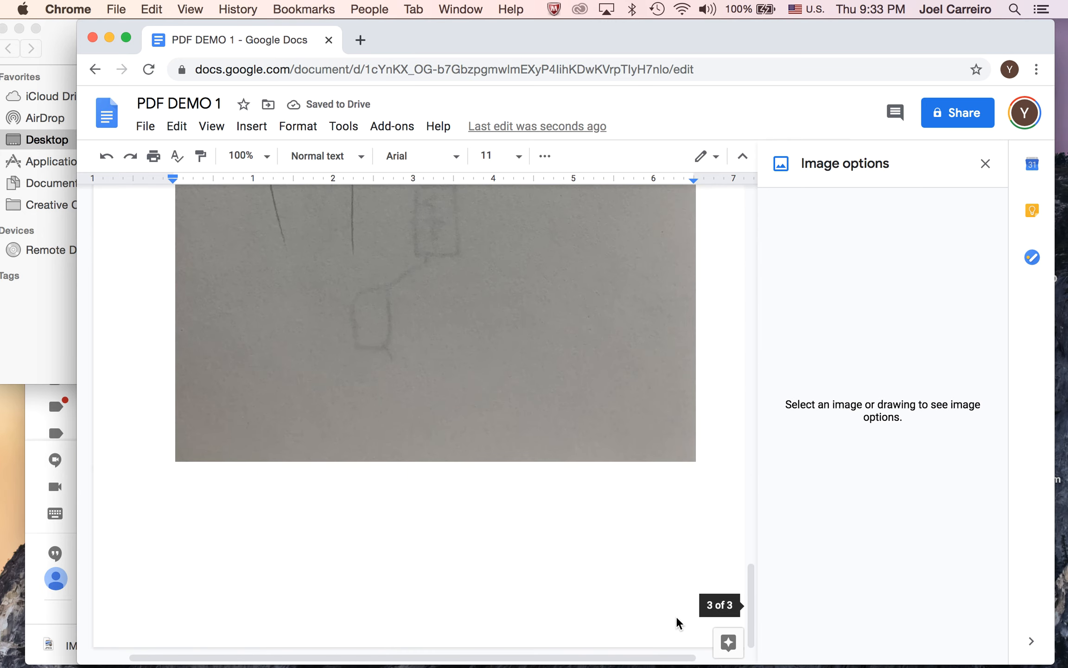
click(4, 330)
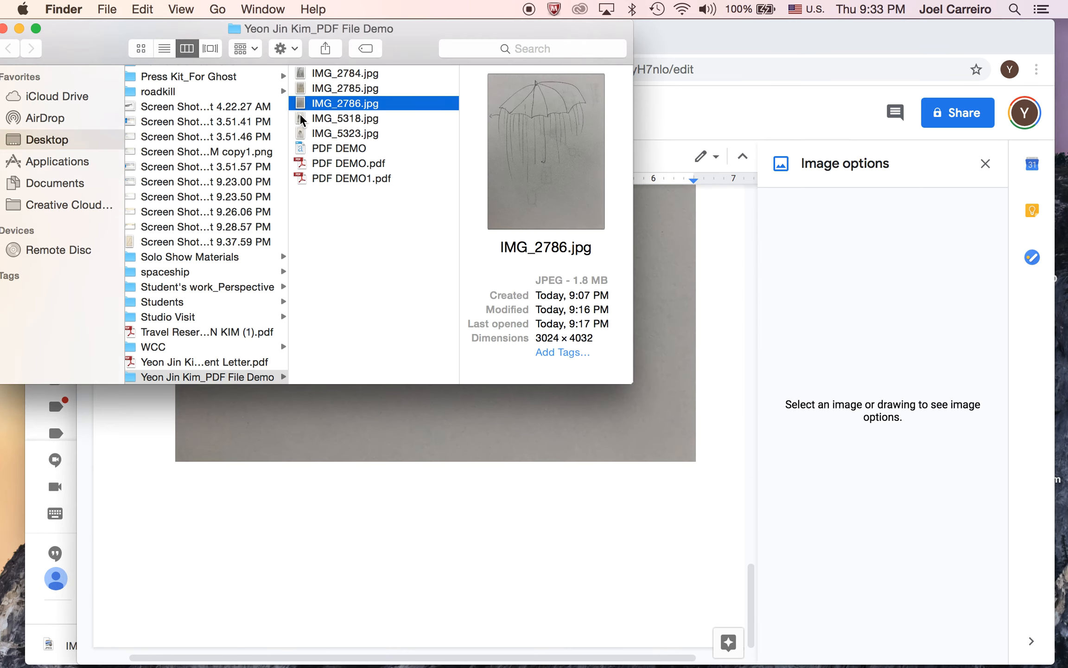
click(292, 119)
mouse_move(345, 118)
mouse_down()
mouse_move(281, 537)
mouse_move(272, 531)
mouse_up()
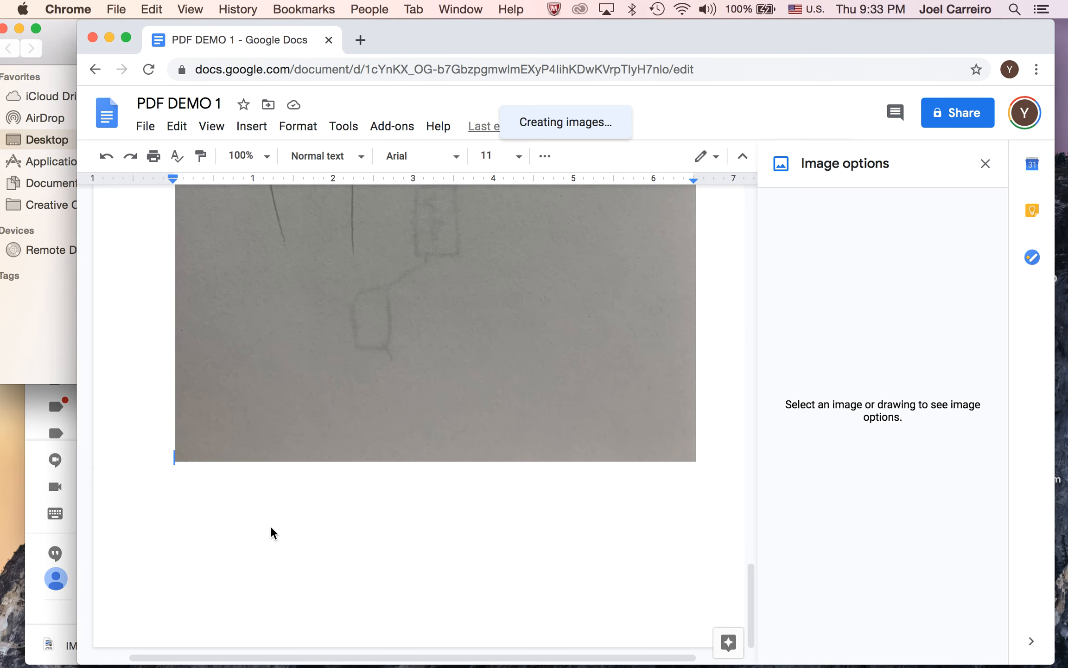
scroll(624, 566, down, 15)
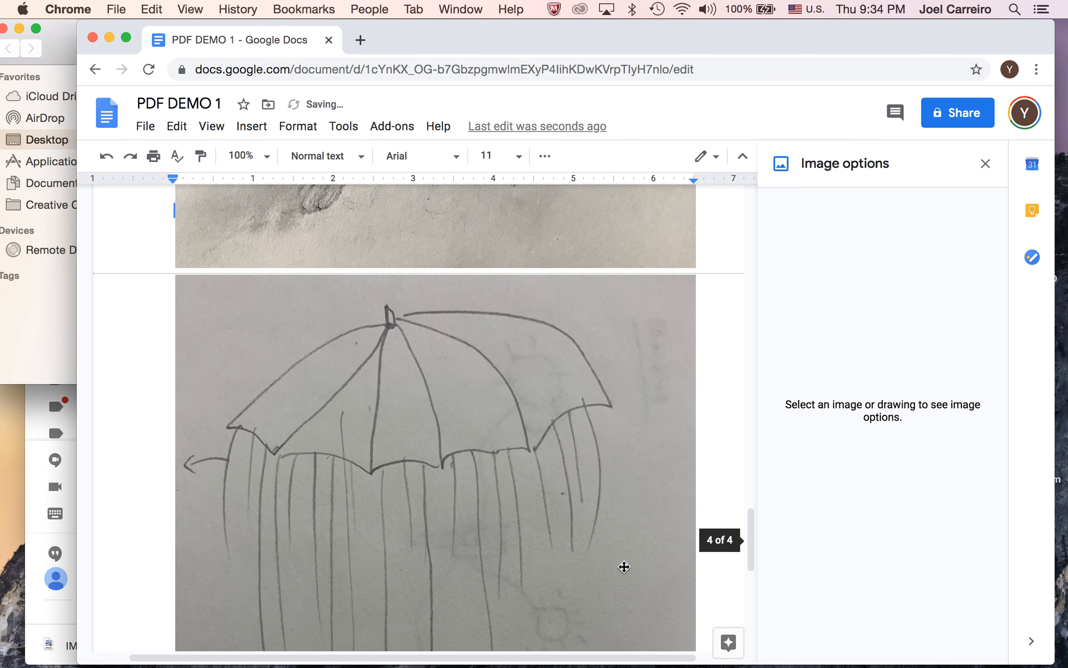
click(287, 547)
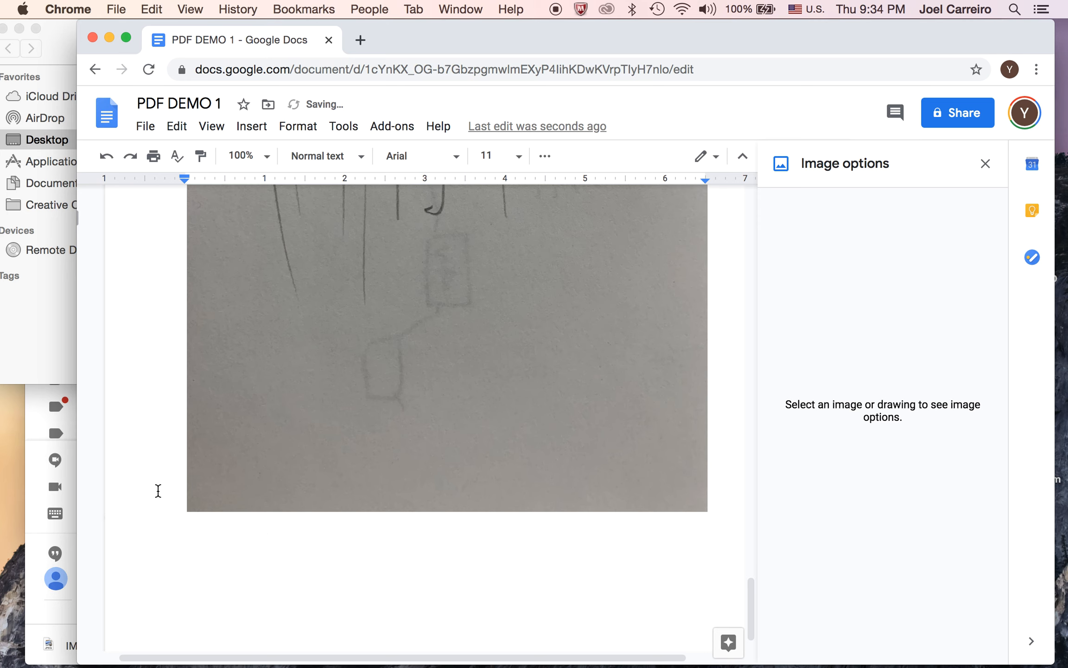
scroll(565, 449, up, 15)
scroll(564, 447, down, 5)
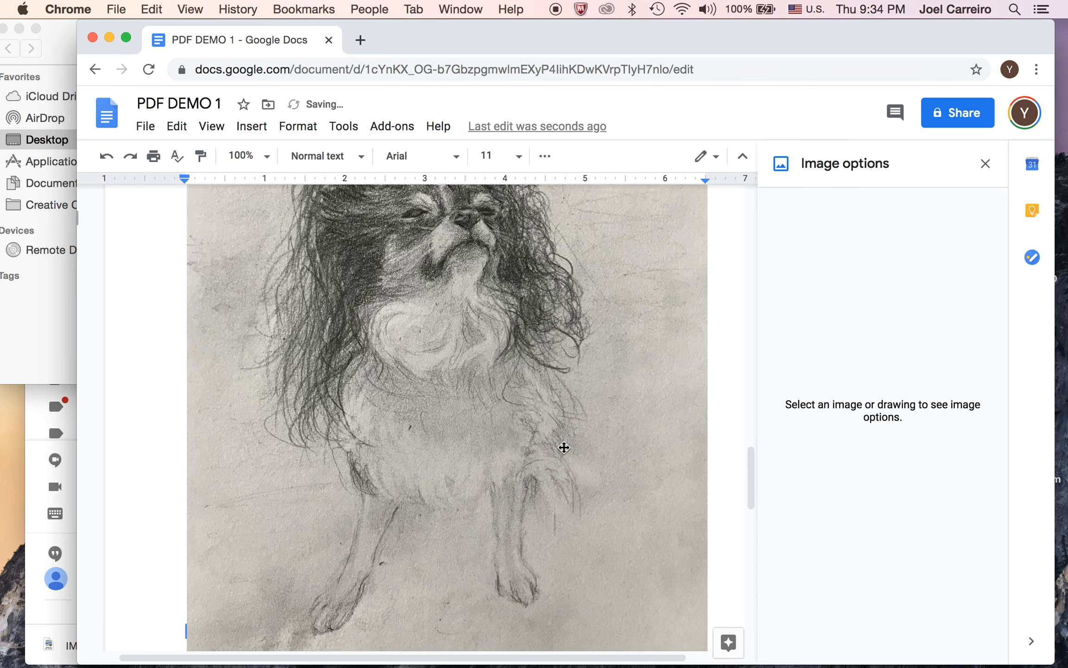
Step: Place the text cursor beside the dog picture, then directly after the umbrella picture at the end of the document
scroll(564, 447, down, 5)
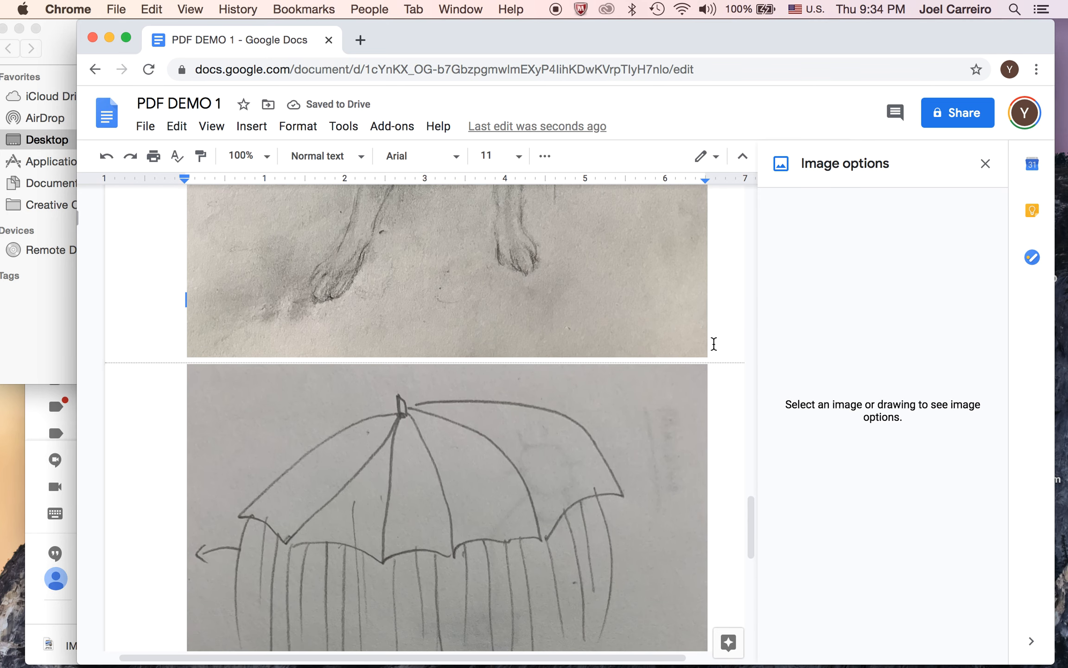
click(714, 347)
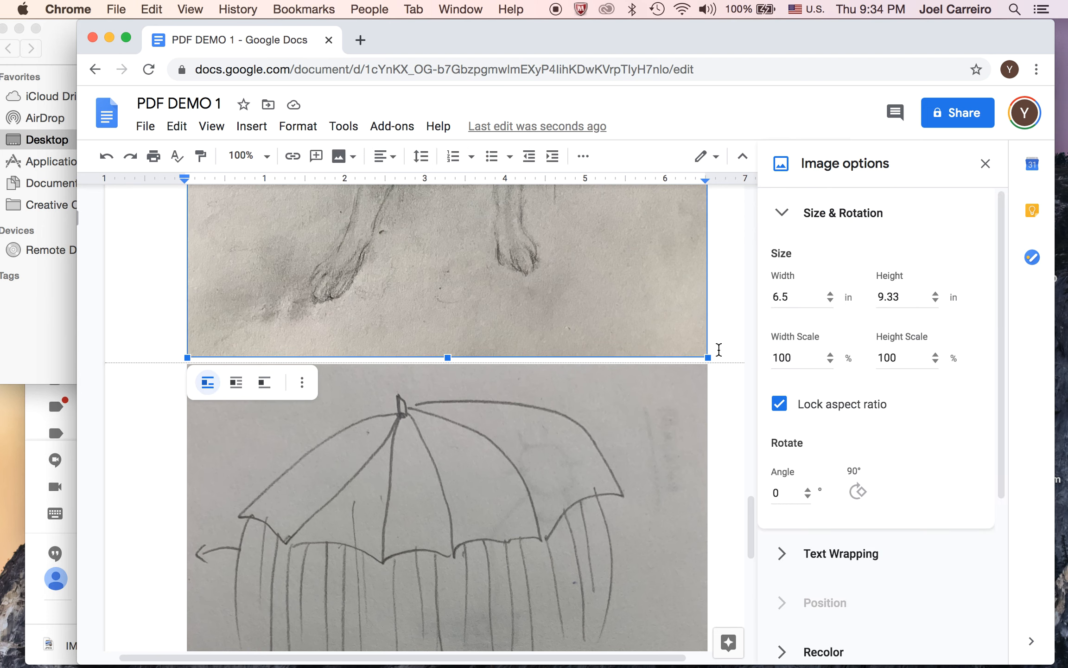
key(Right)
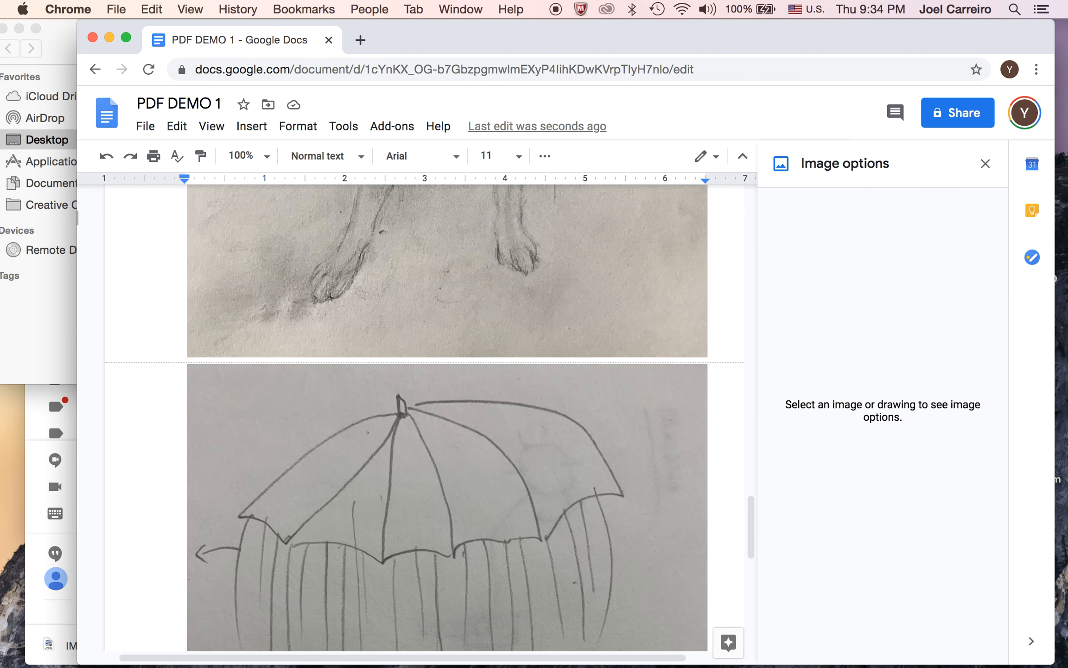
click(713, 349)
click(720, 343)
click(178, 402)
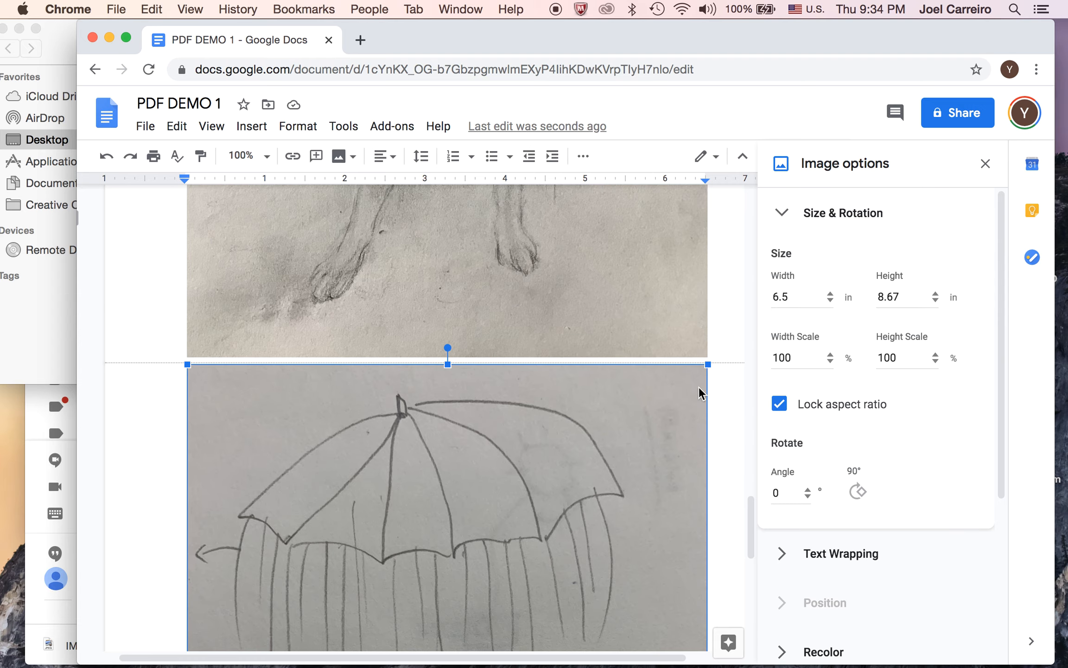
click(729, 385)
scroll(729, 417, down, 10)
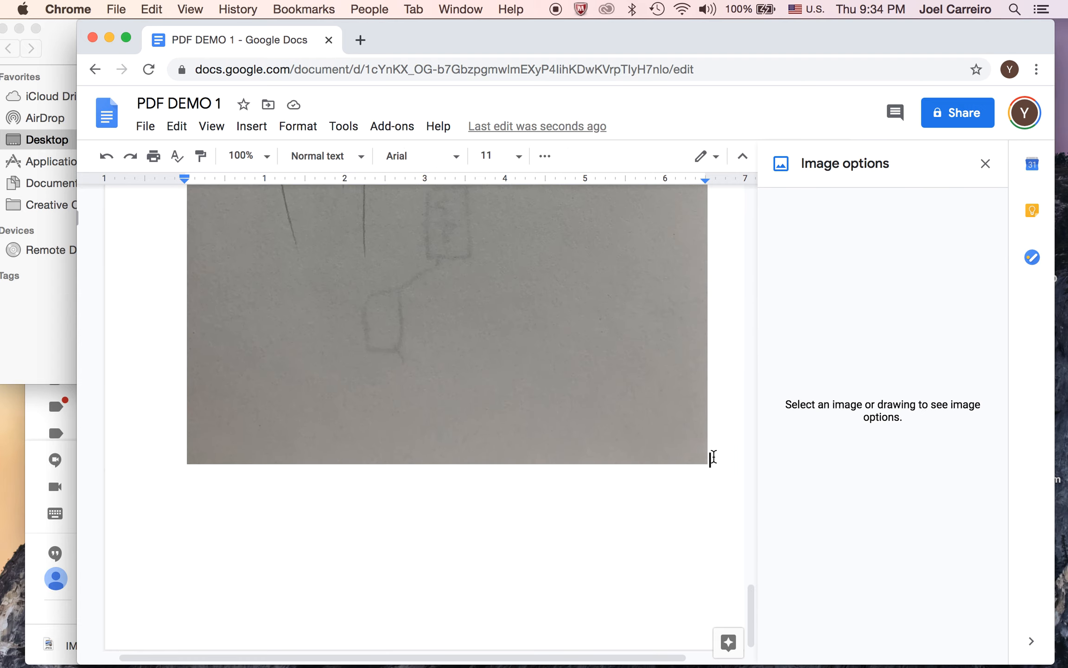
Step: Try to add IMG_5323.jpg from the PDF File Demo folder in Finder after the umbrella picture
click(33, 308)
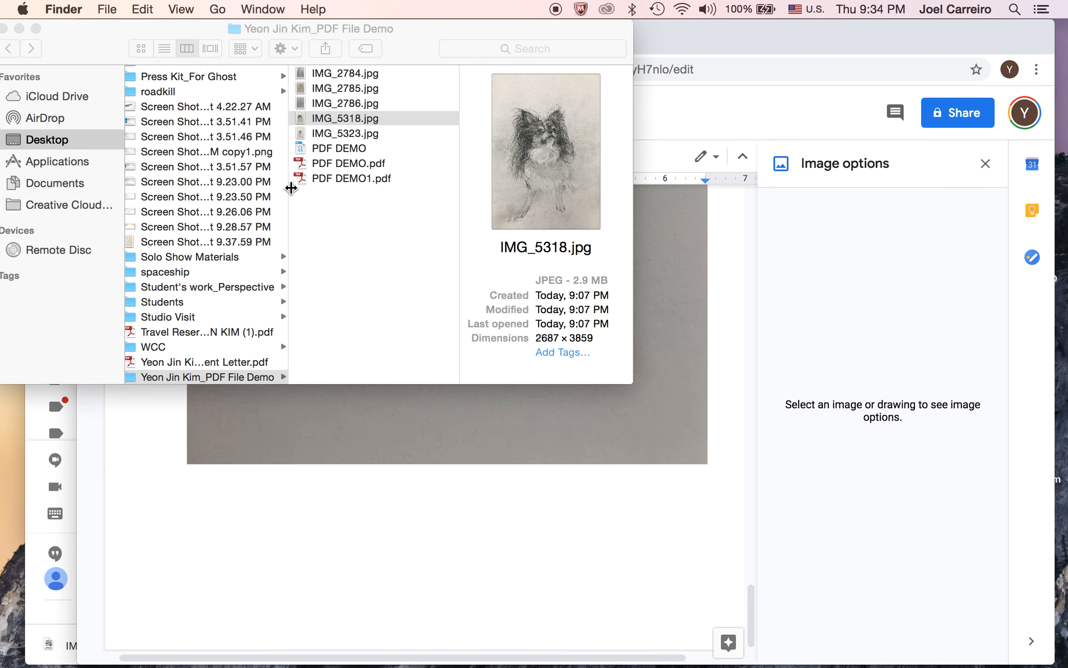
click(309, 134)
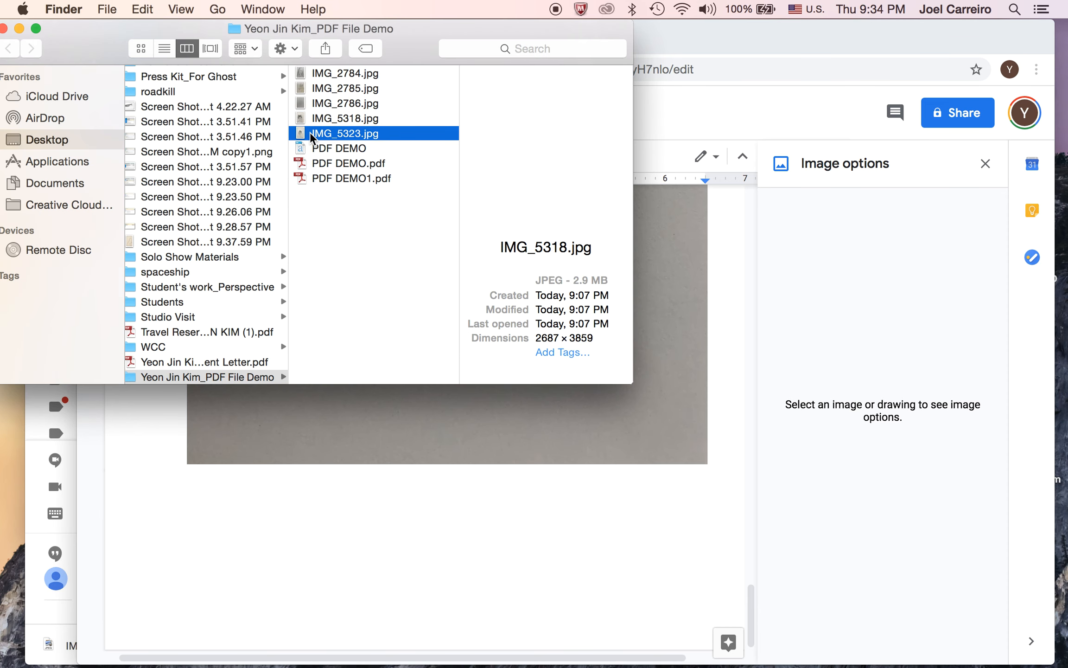
mouse_move(306, 135)
mouse_down()
mouse_move(364, 599)
mouse_move(348, 563)
mouse_up()
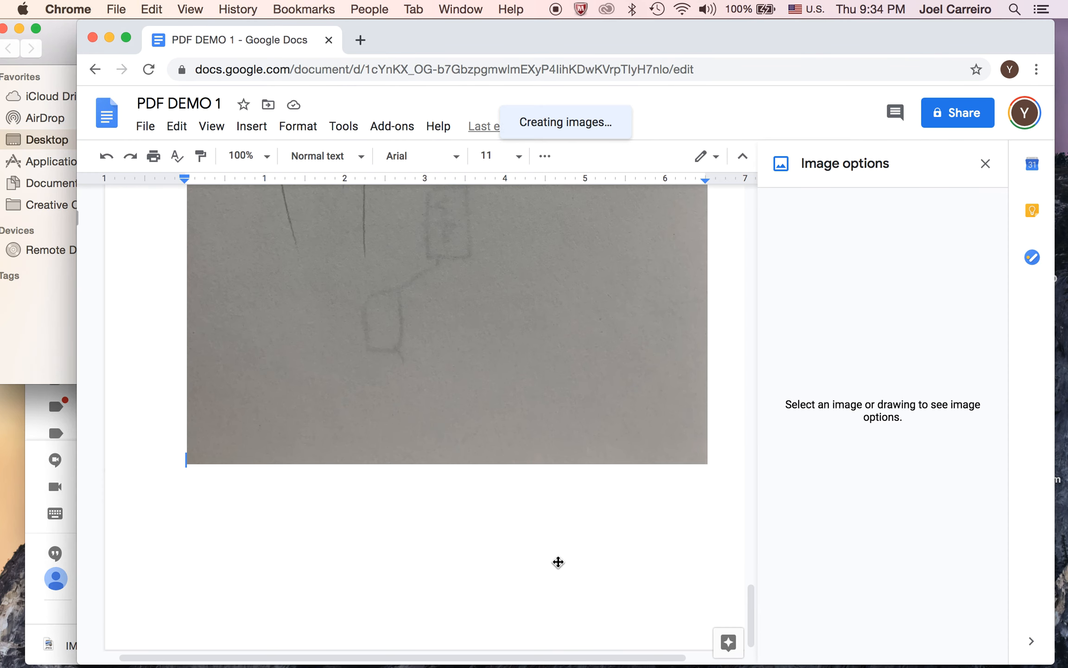
scroll(636, 532, down, 1)
scroll(636, 533, down, 10)
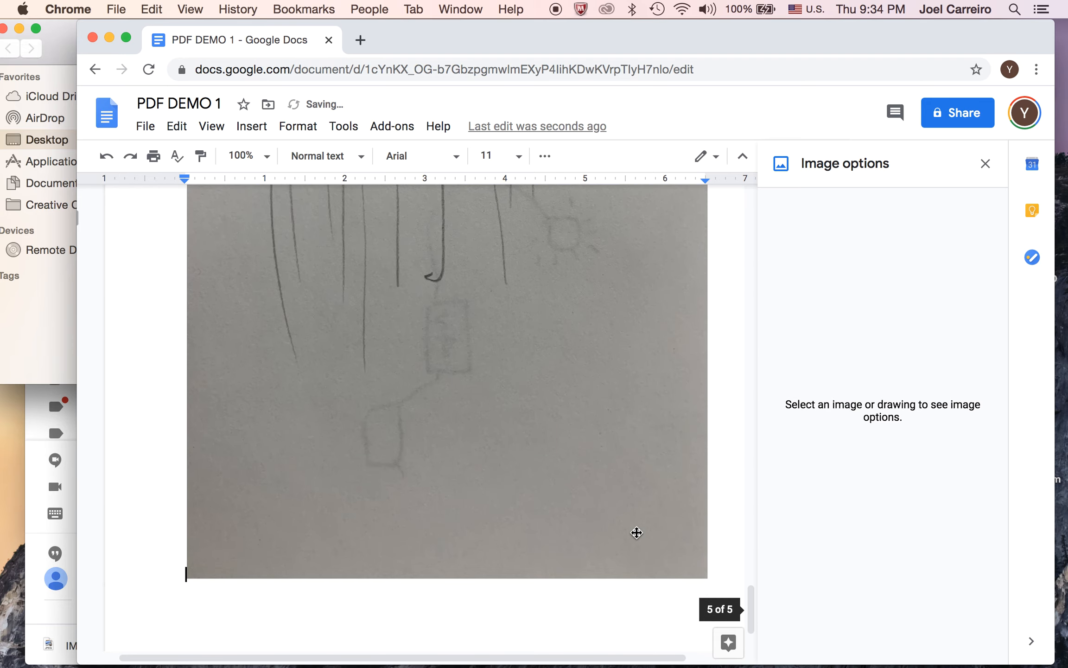
scroll(608, 518, up, 5)
scroll(609, 518, up, 5)
scroll(602, 506, down, 3)
scroll(592, 494, up, 5)
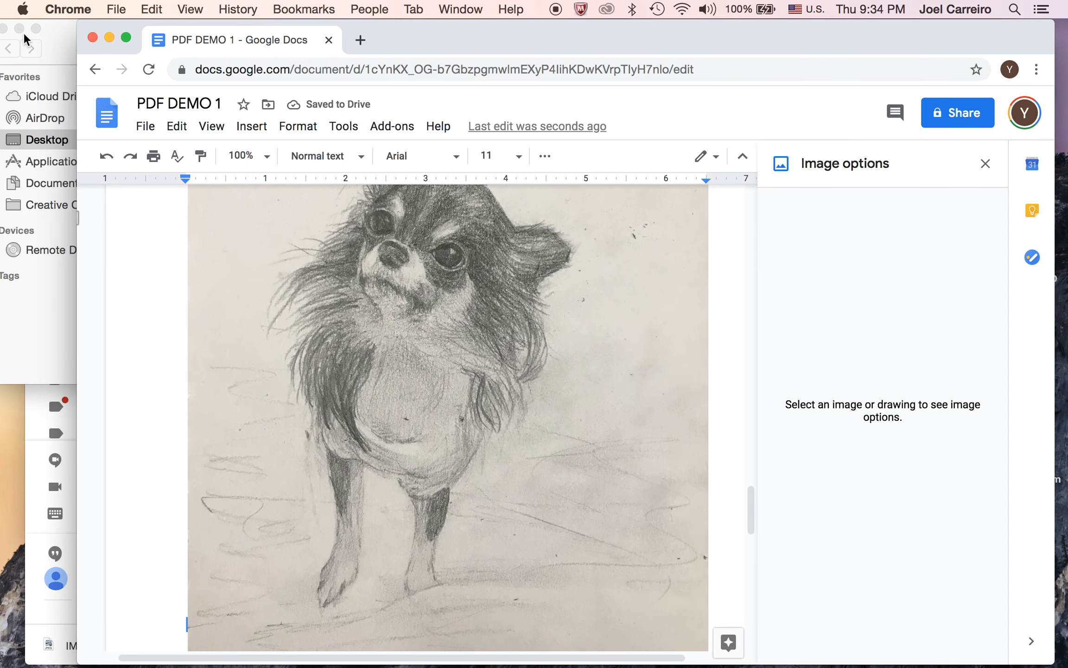
Step: Undo the insertion of IMG_5323.jpg
click(116, 8)
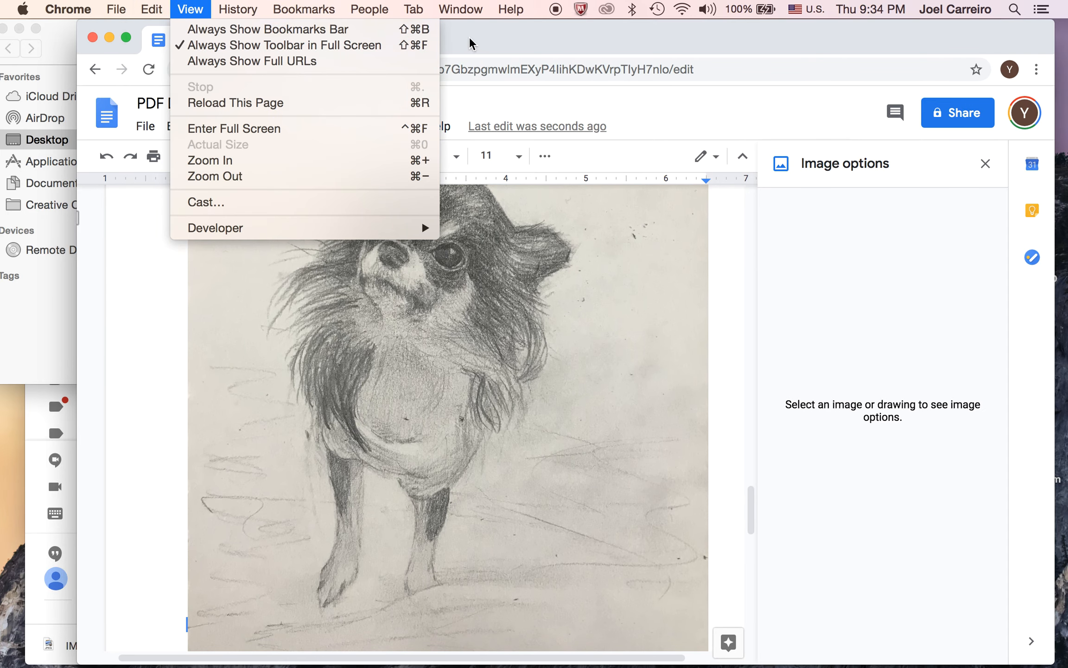
click(468, 42)
drag(468, 42, 384, 40)
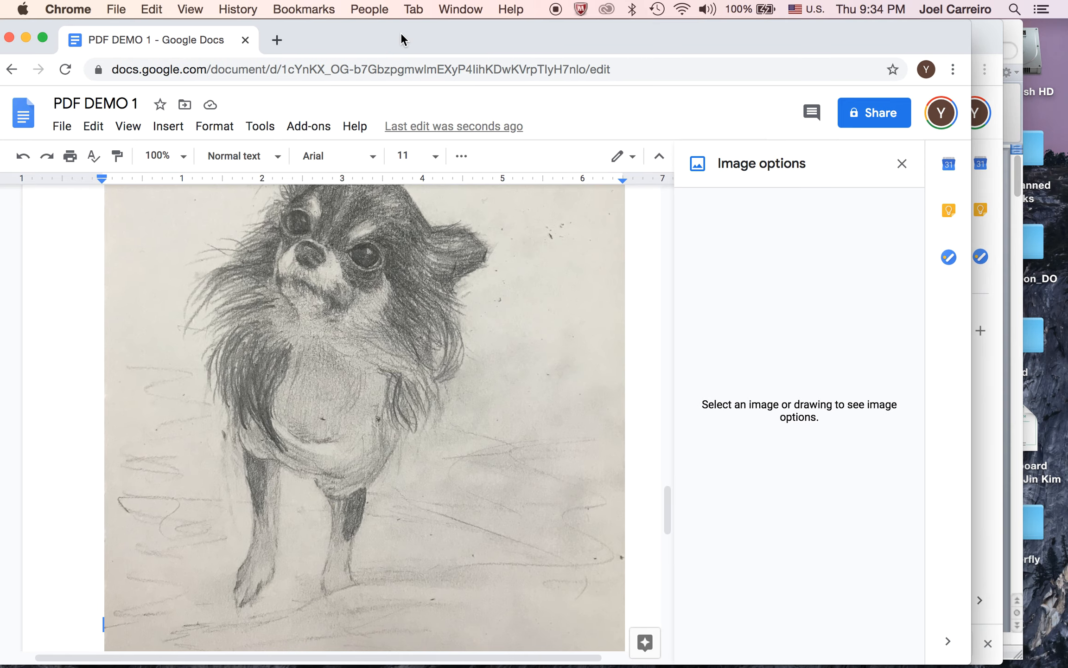
click(60, 127)
scroll(116, 582, down, 1)
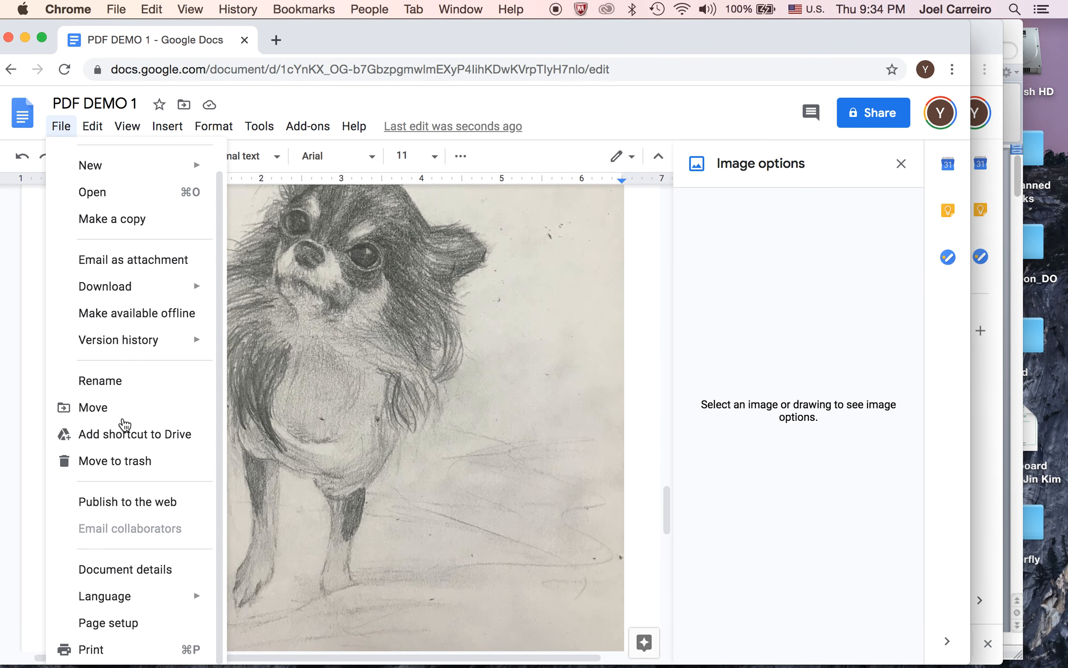
click(96, 126)
click(98, 127)
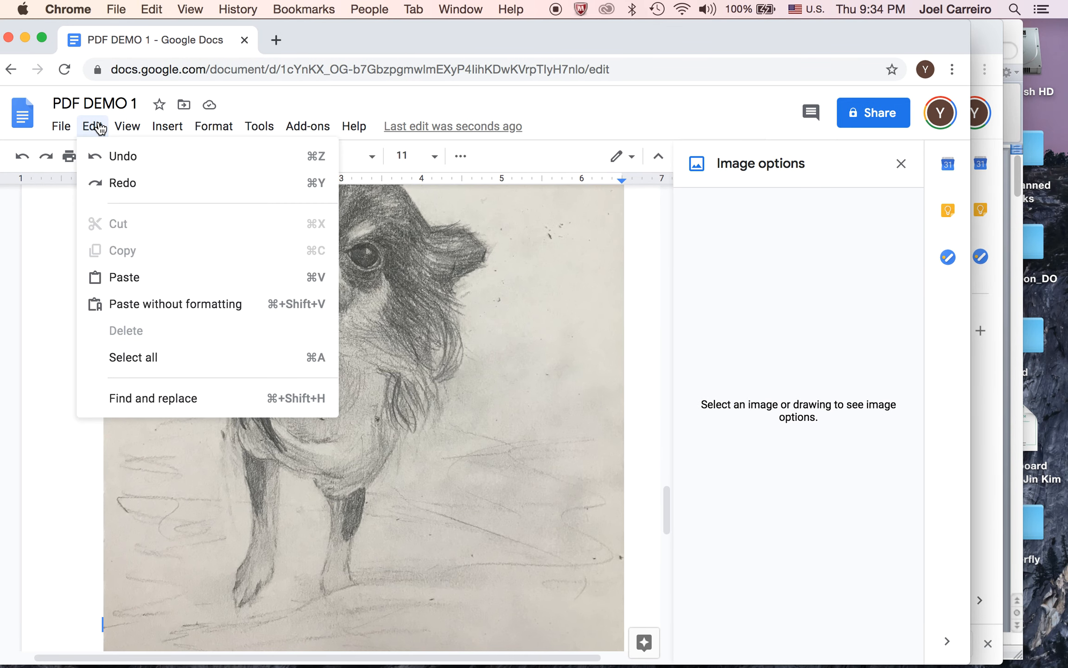
click(121, 157)
scroll(649, 489, down, 2)
scroll(649, 484, up, 15)
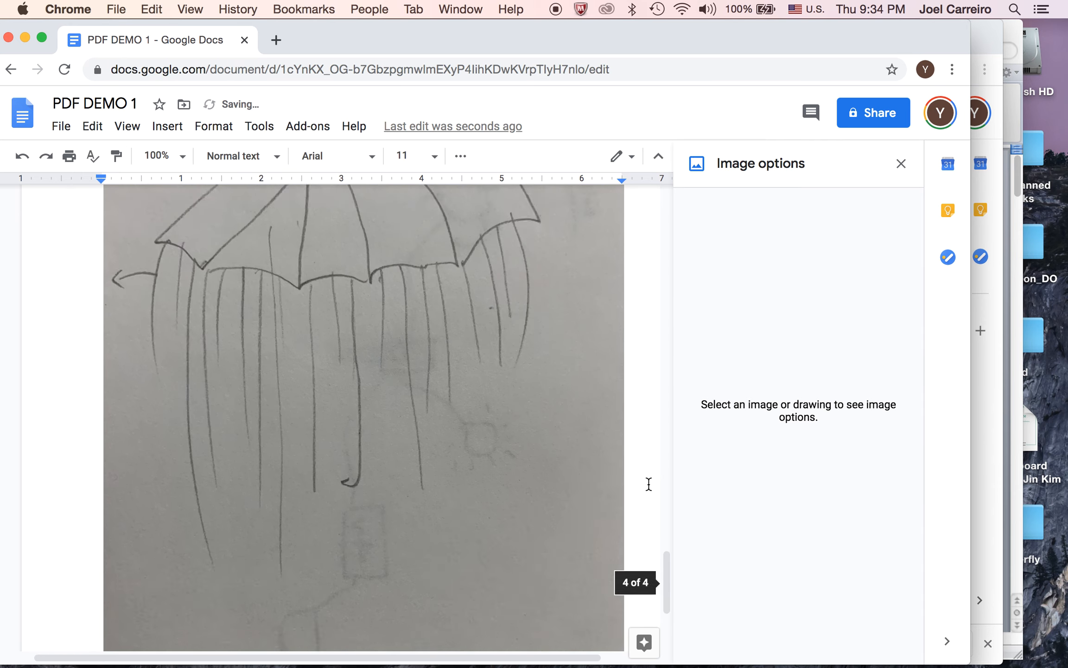
Step: Undo the insertion of IMG_5318.jpg on the third page
scroll(645, 467, down, 3)
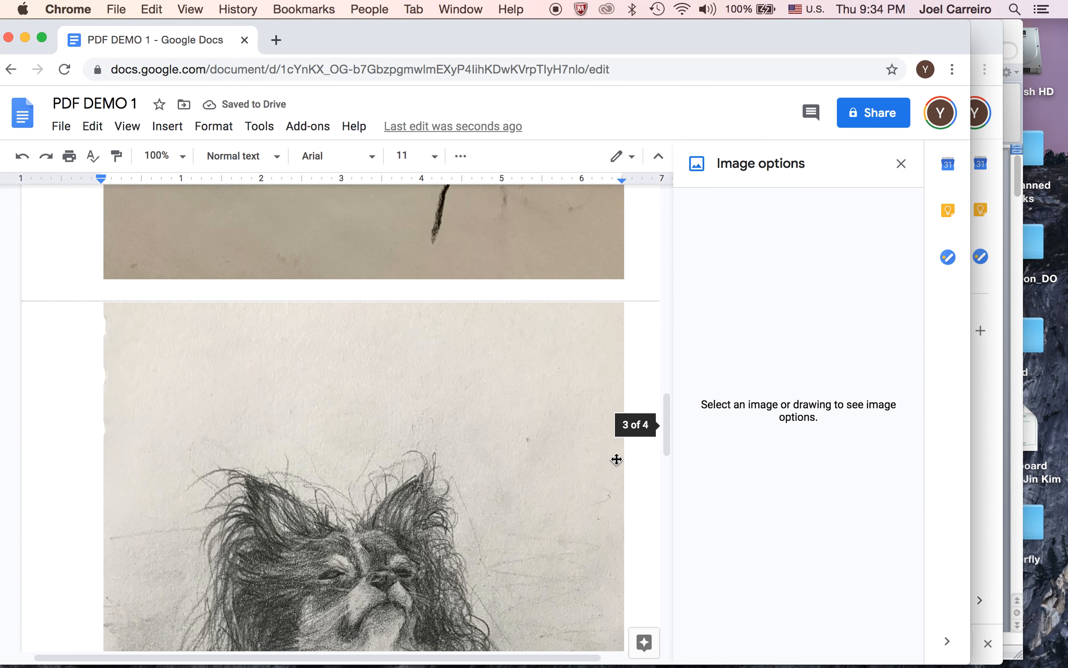
click(93, 127)
click(114, 158)
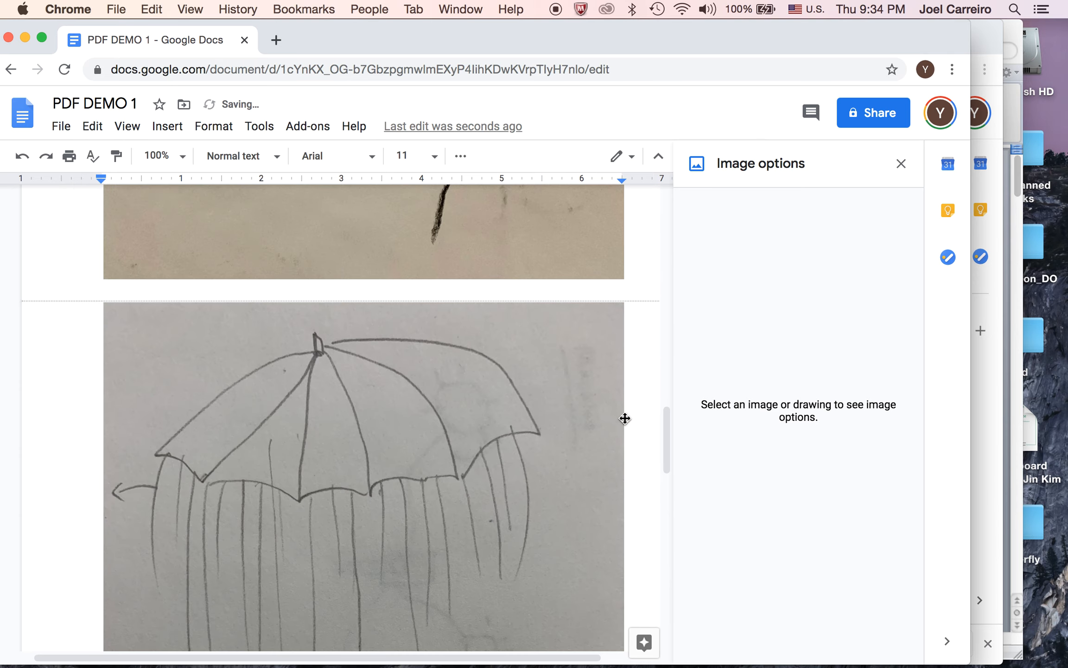
Step: Start a new line after the umbrella picture so that the text cursor moves to a fresh page
scroll(621, 429, down, 10)
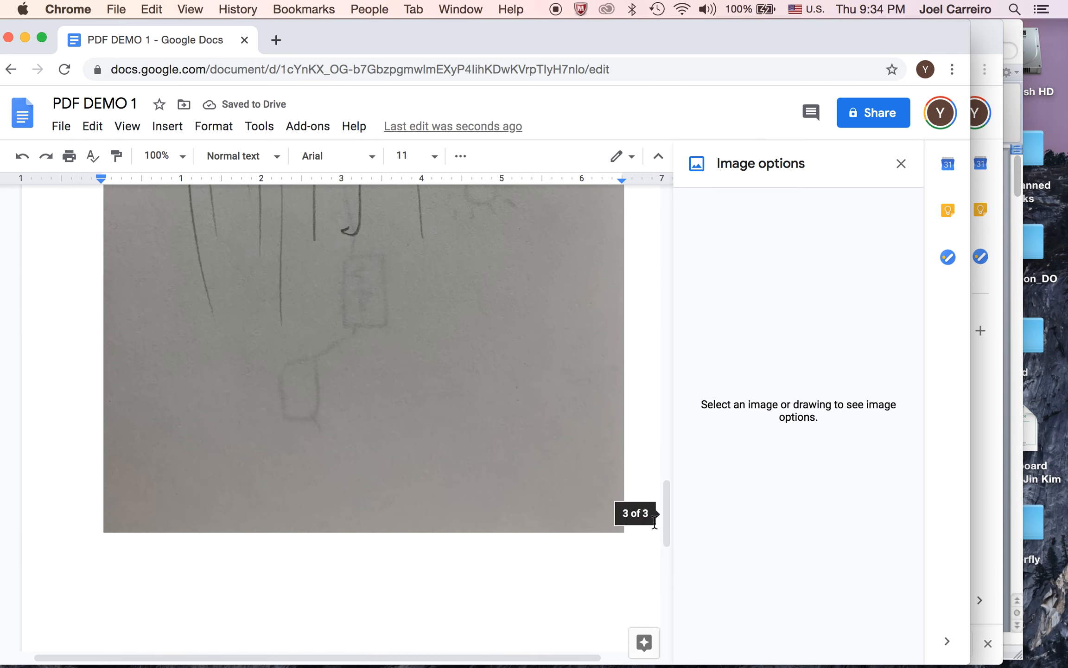
double_click(633, 470)
click(630, 492)
key(Return)
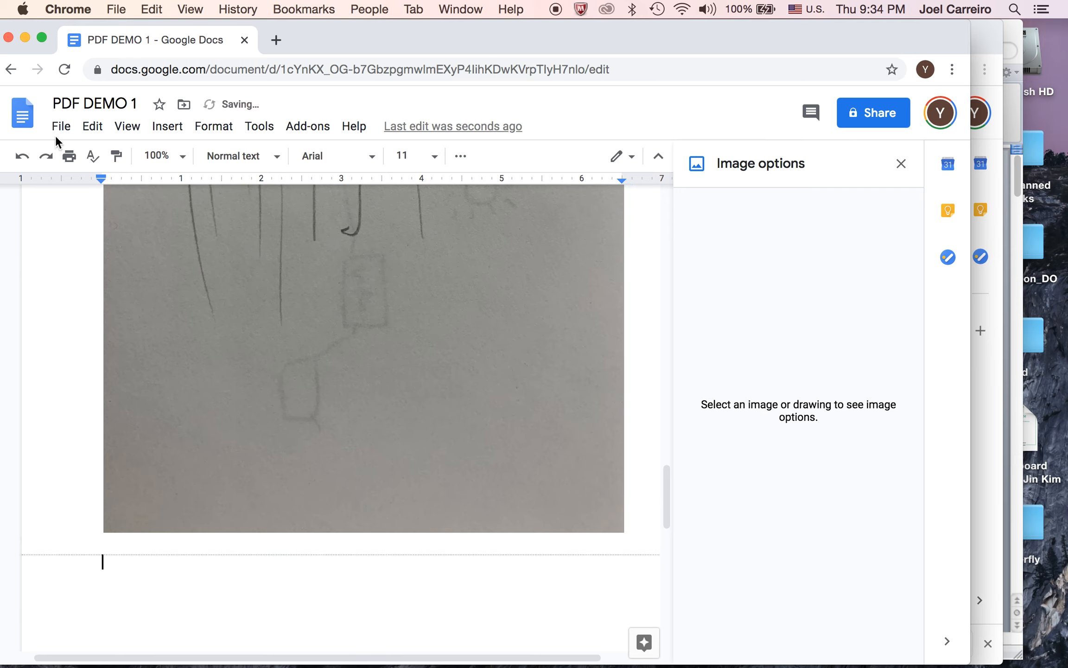
Step: Add IMG_5318.jpg from the PDF File Demo folder in Finder to the new page after the umbrella picture
click(60, 591)
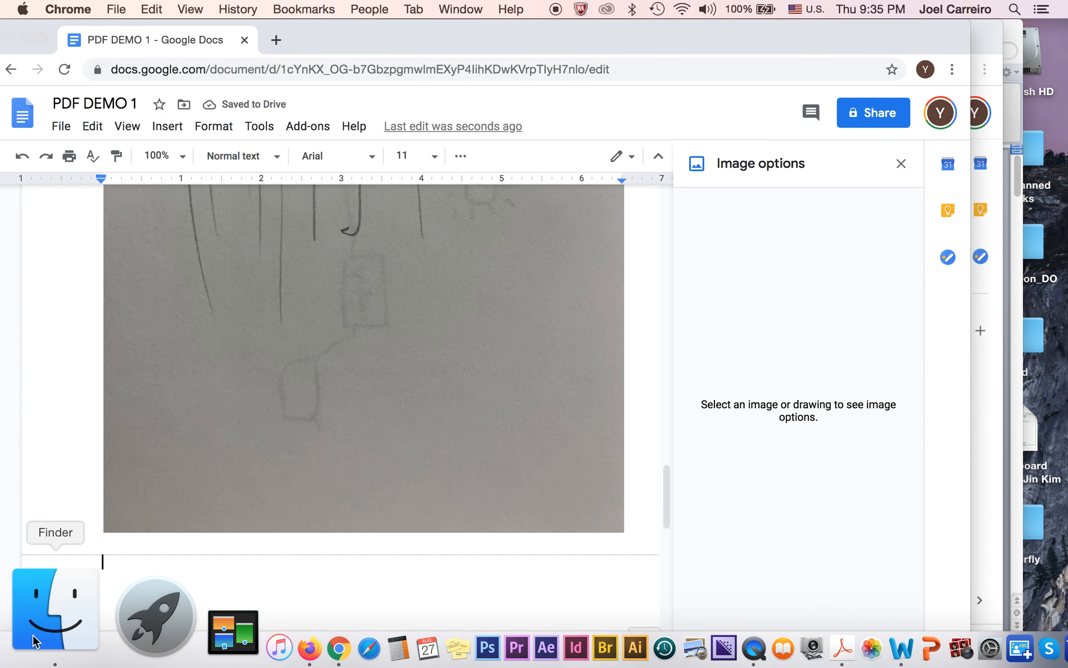
click(306, 120)
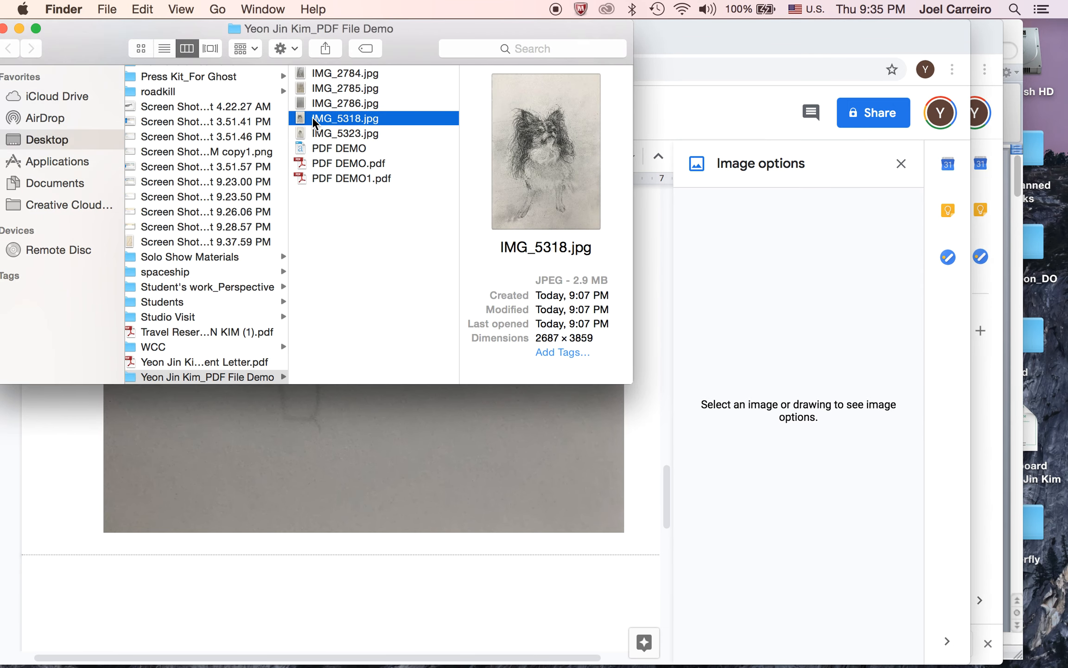
drag(214, 578, 201, 582)
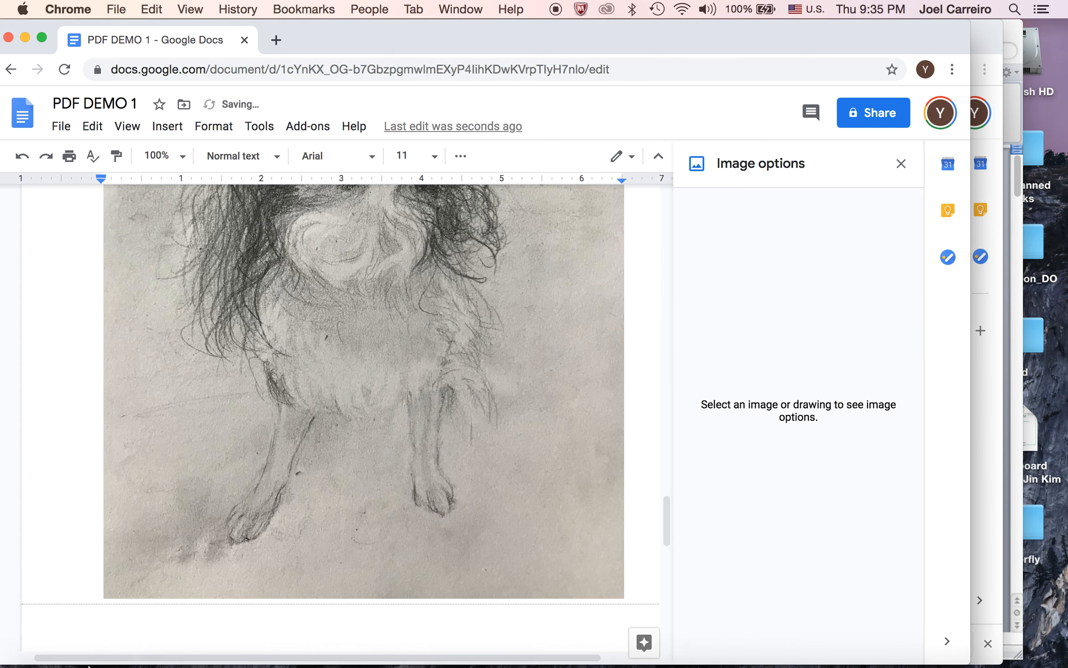
Step: Add IMG_5323.jpg from the PDF File Demo folder in Finder to the empty page after the first dog picture
click(28, 654)
click(301, 134)
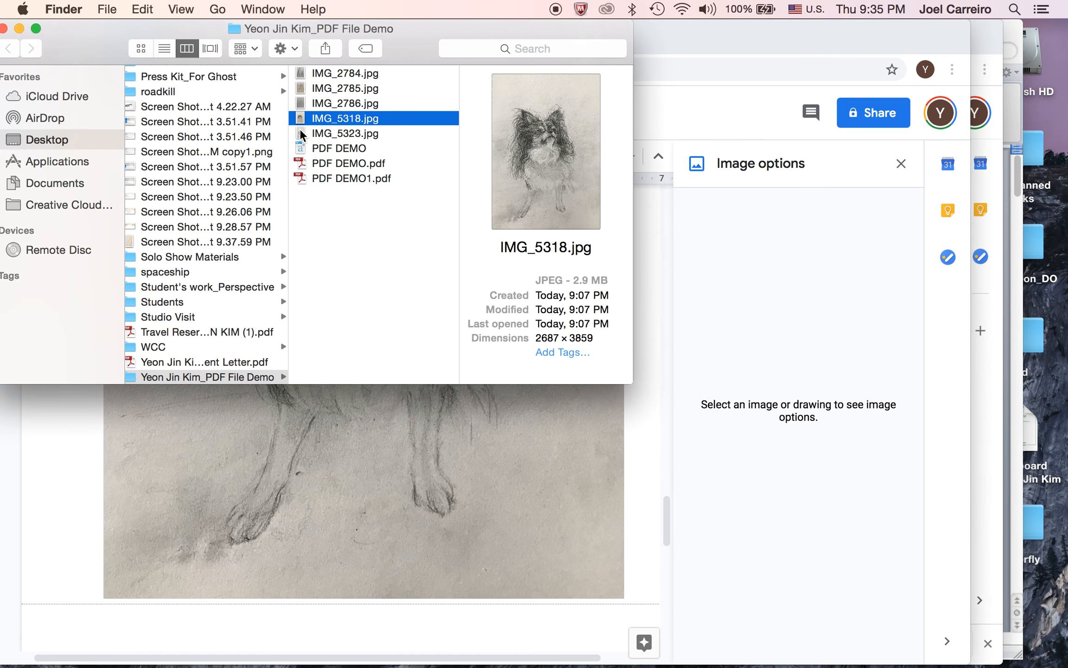
drag(301, 133, 629, 593)
scroll(547, 577, down, 5)
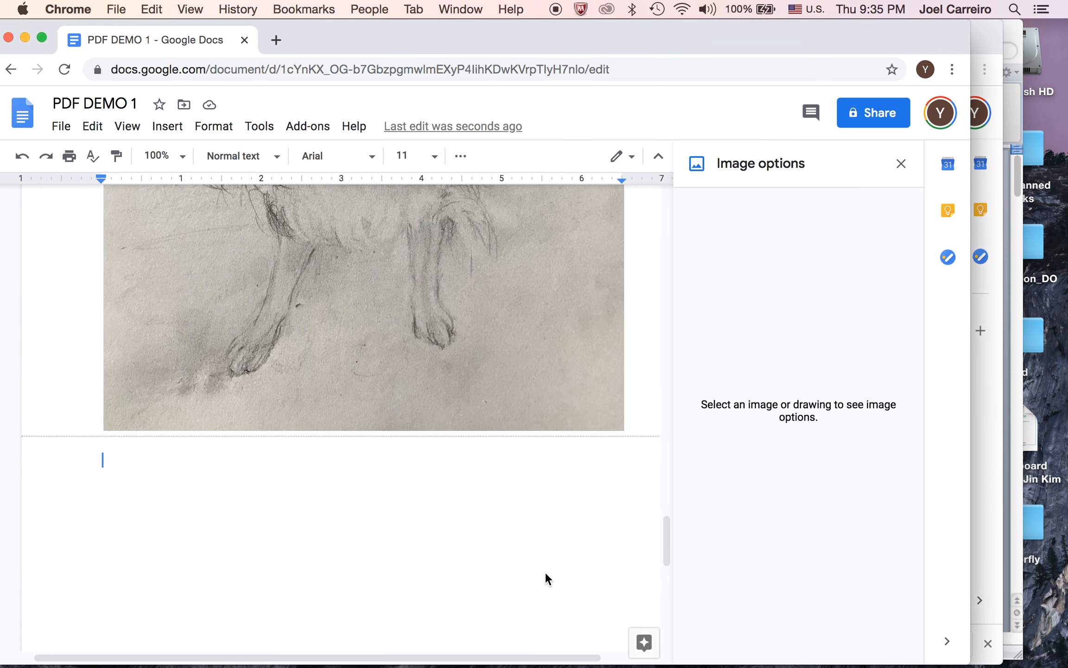
scroll(547, 577, up, 5)
scroll(547, 574, down, 6)
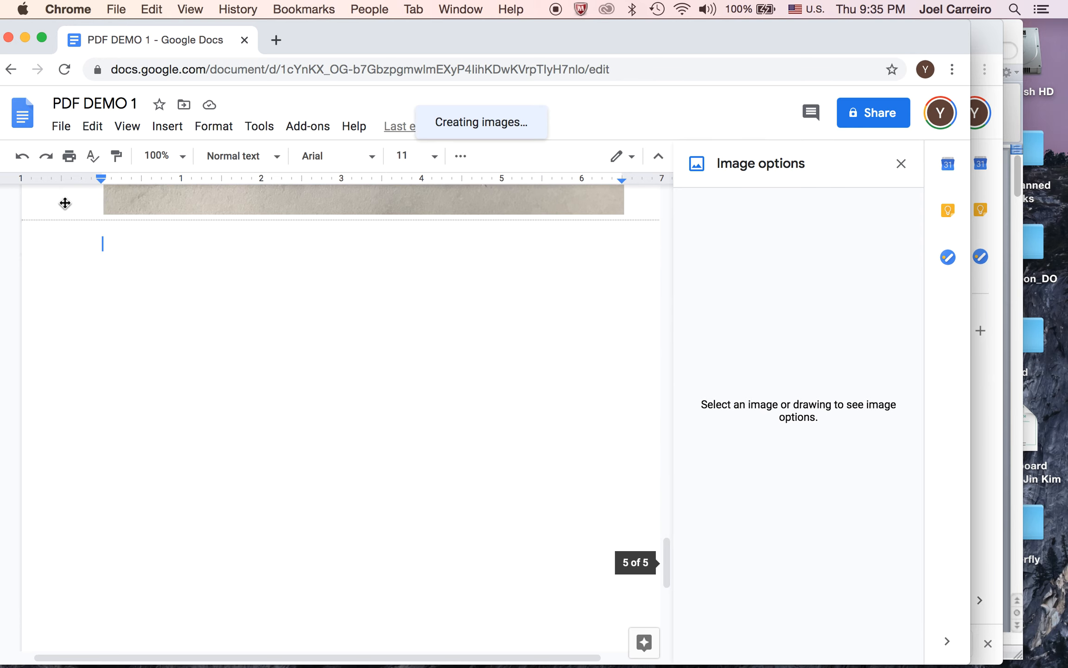
scroll(424, 432, up, 20)
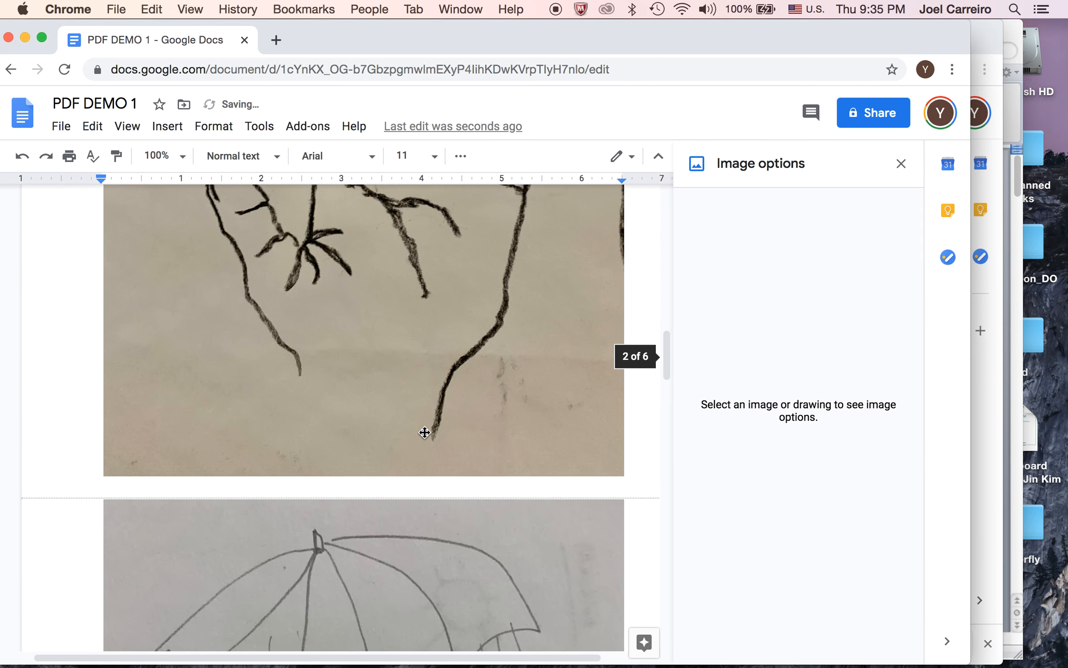
scroll(425, 432, up, 8)
Step: Download the PDF DEMO 1 document as a PDF Document (.pdf)
drag(495, 42, 544, 27)
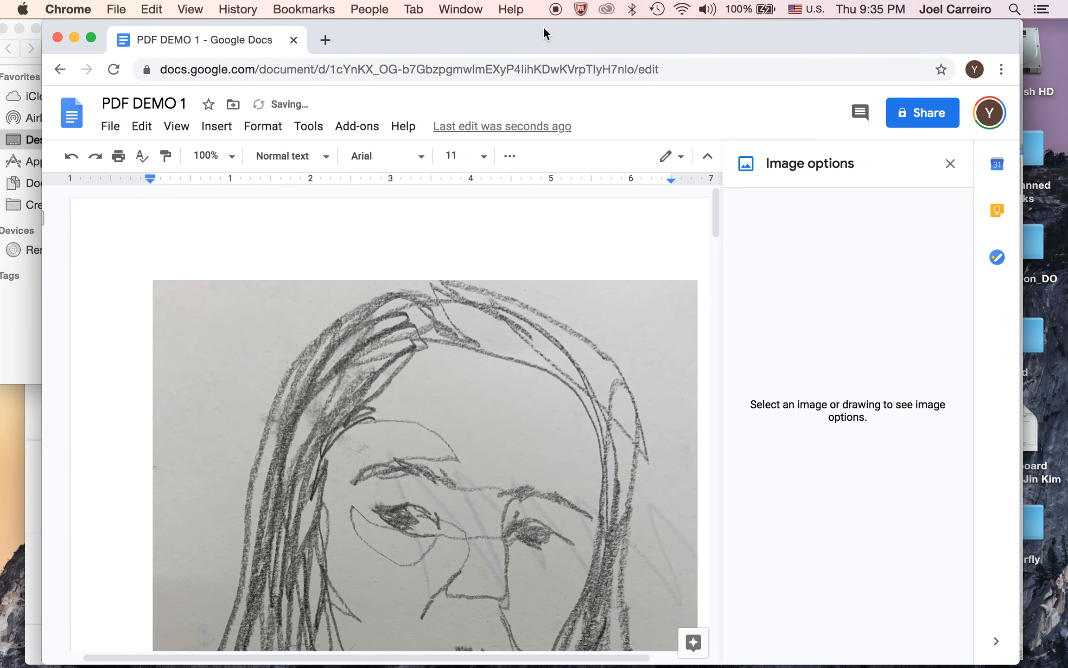
click(111, 126)
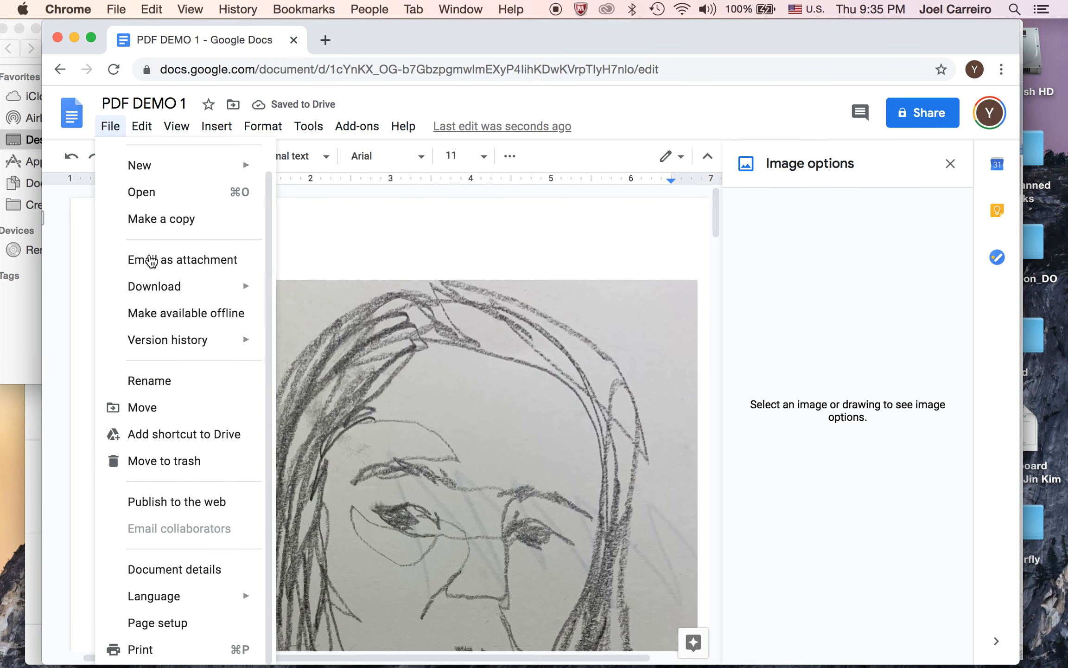
mouse_move(160, 297)
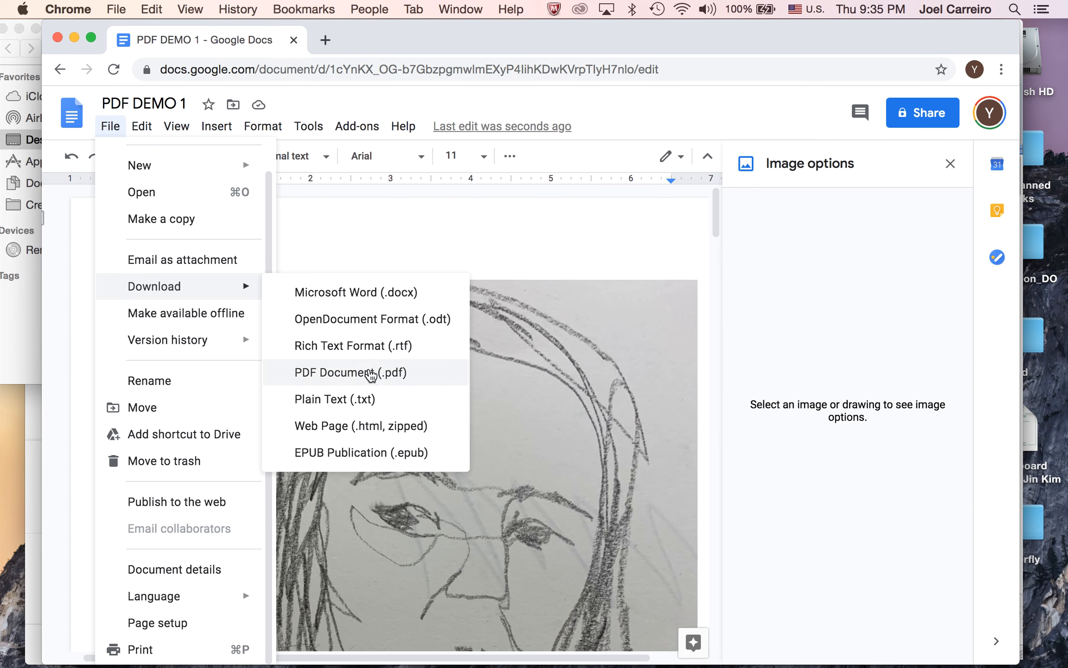
click(371, 374)
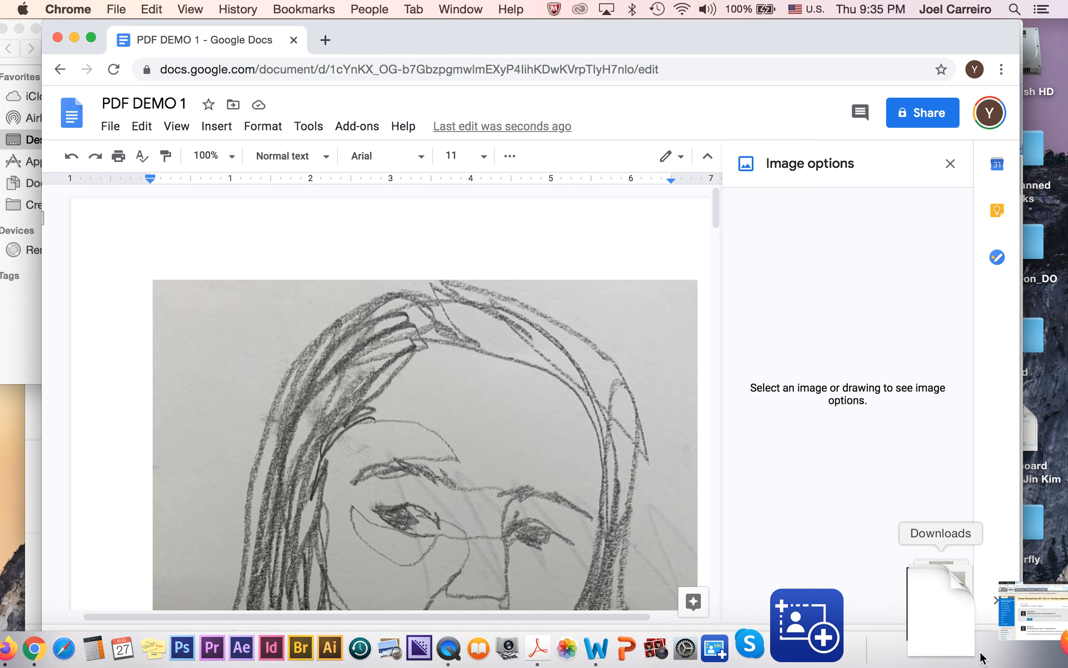
Step: Move PDF DEMO 1.pdf from the Downloads stack into the PDF File Demo folder in Finder
click(978, 632)
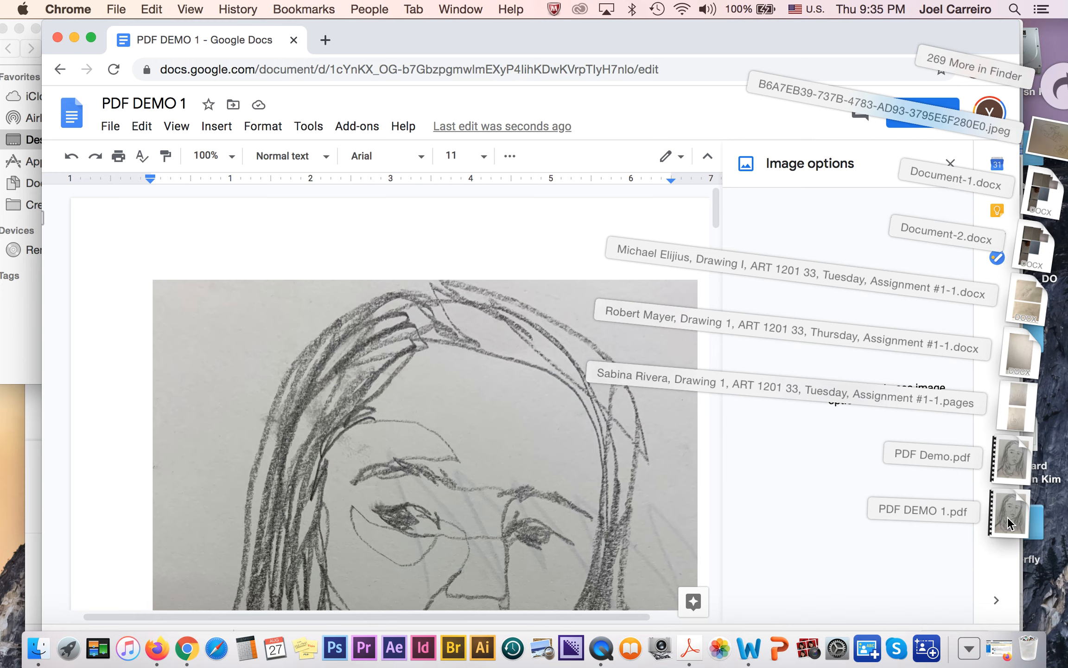
click(40, 642)
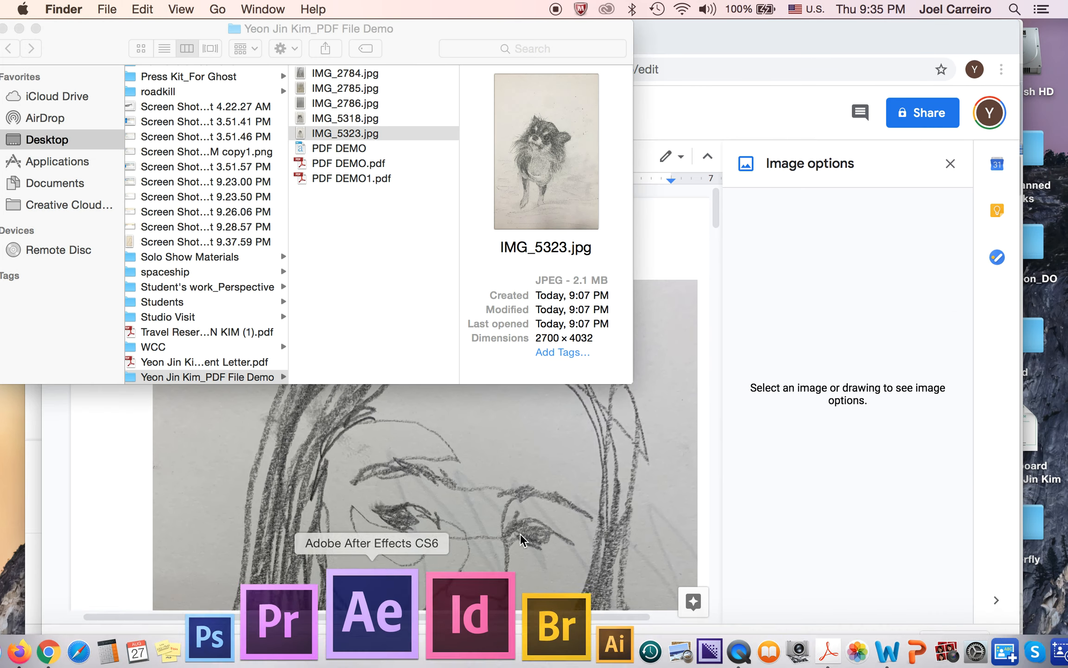
click(978, 624)
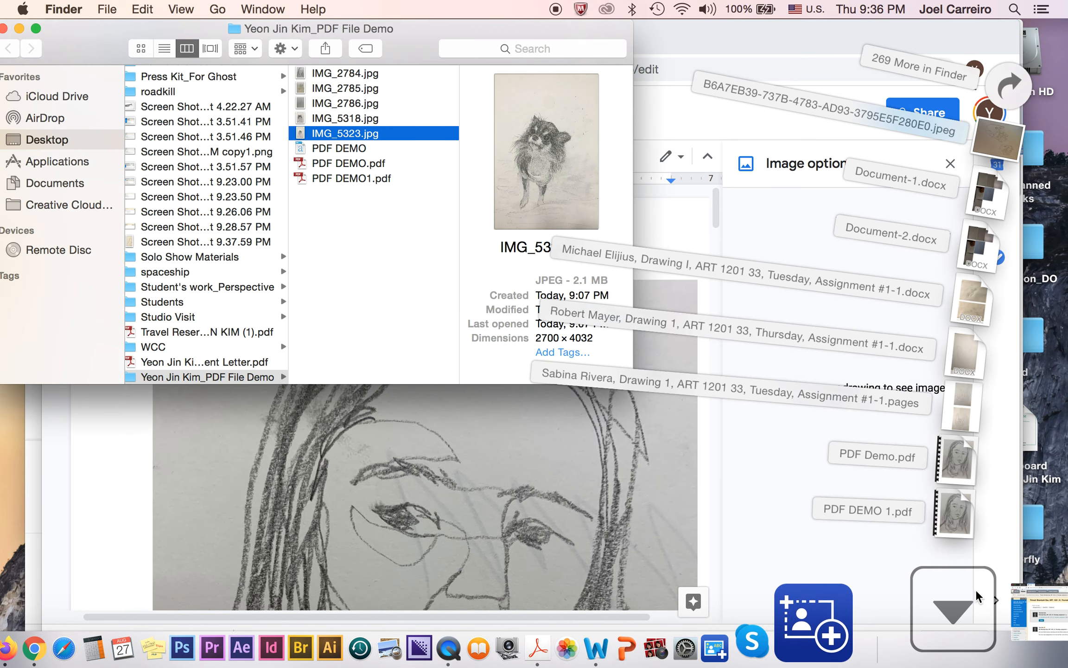
click(367, 271)
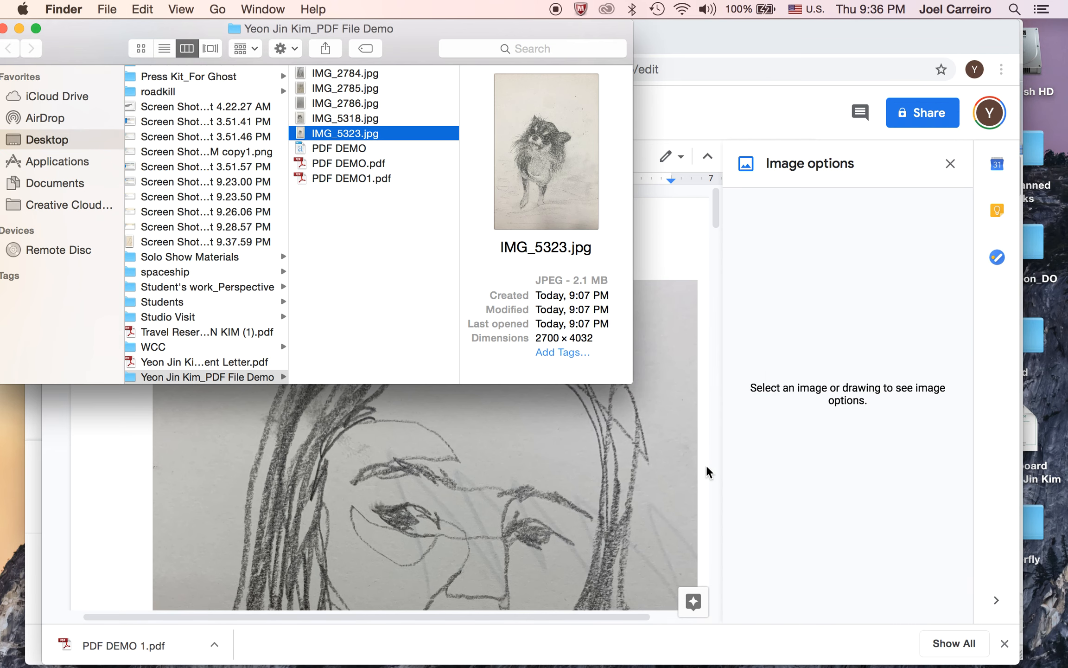
click(955, 612)
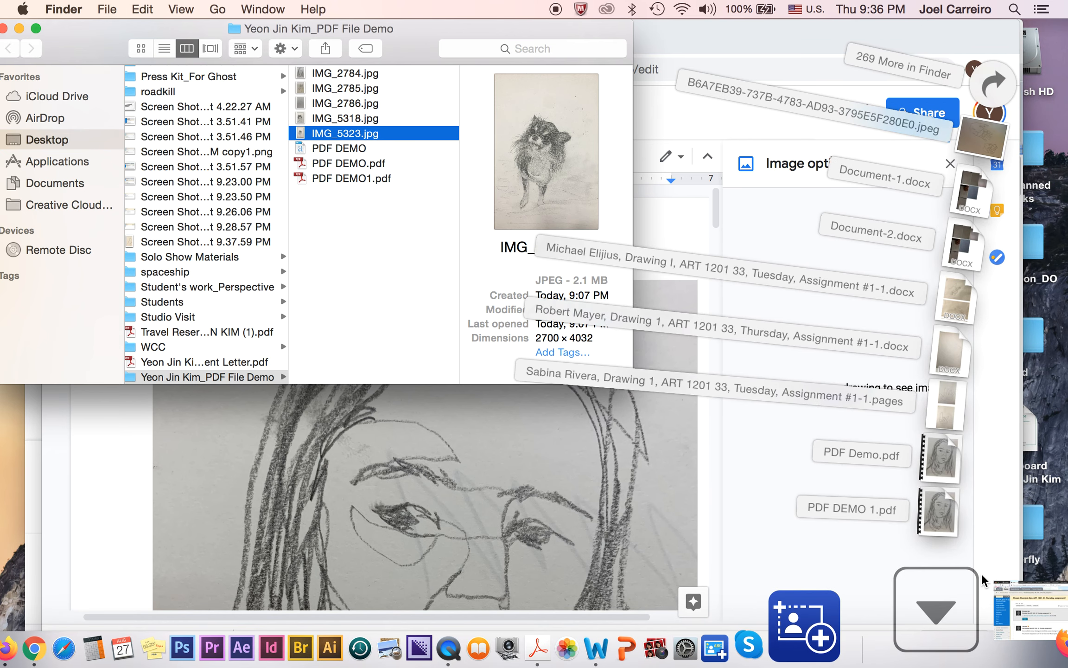
drag(993, 533, 382, 186)
Step: Open PDF DEMO 1.pdf from the PDF File Demo folder in Acrobat, check its pages through to the last, and close the file and folder windows
double_click(353, 163)
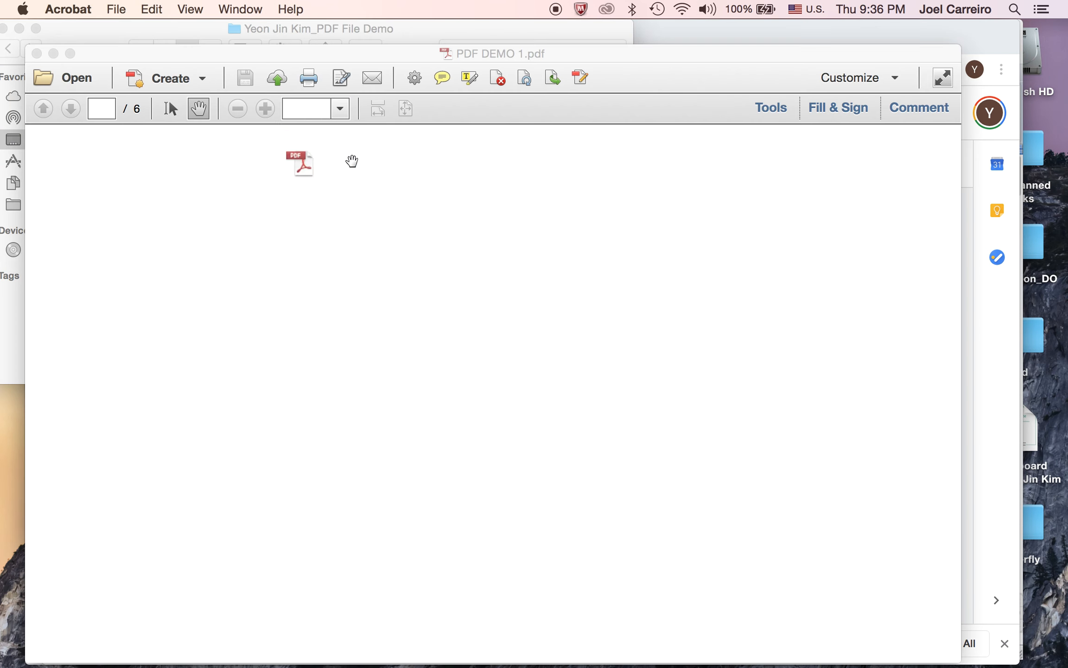
scroll(495, 278, down, 20)
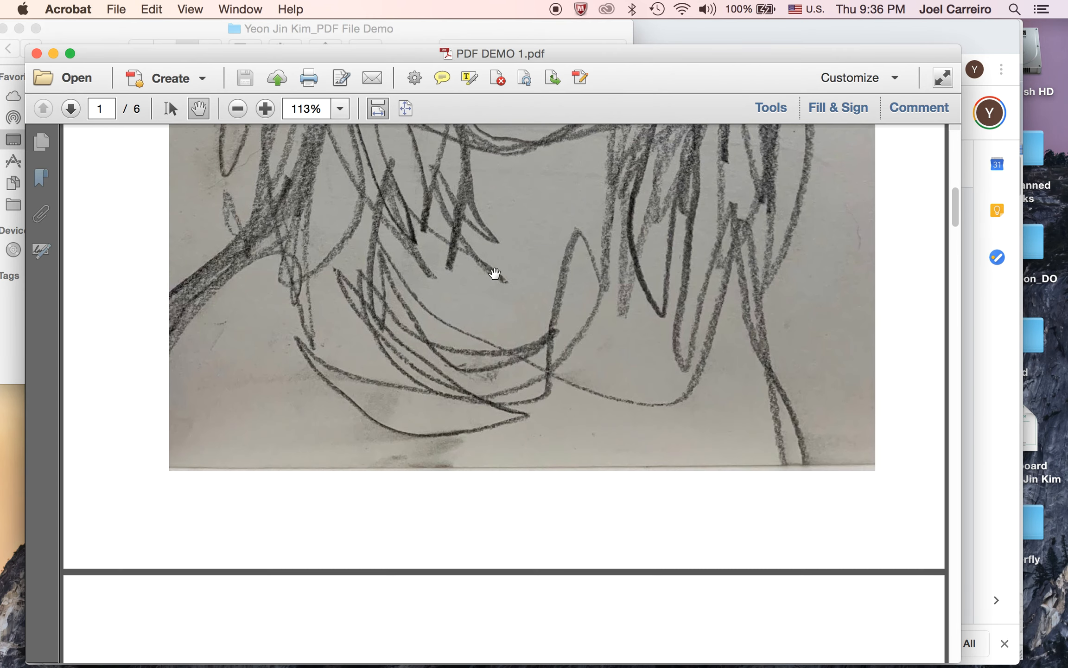
scroll(503, 259, down, 15)
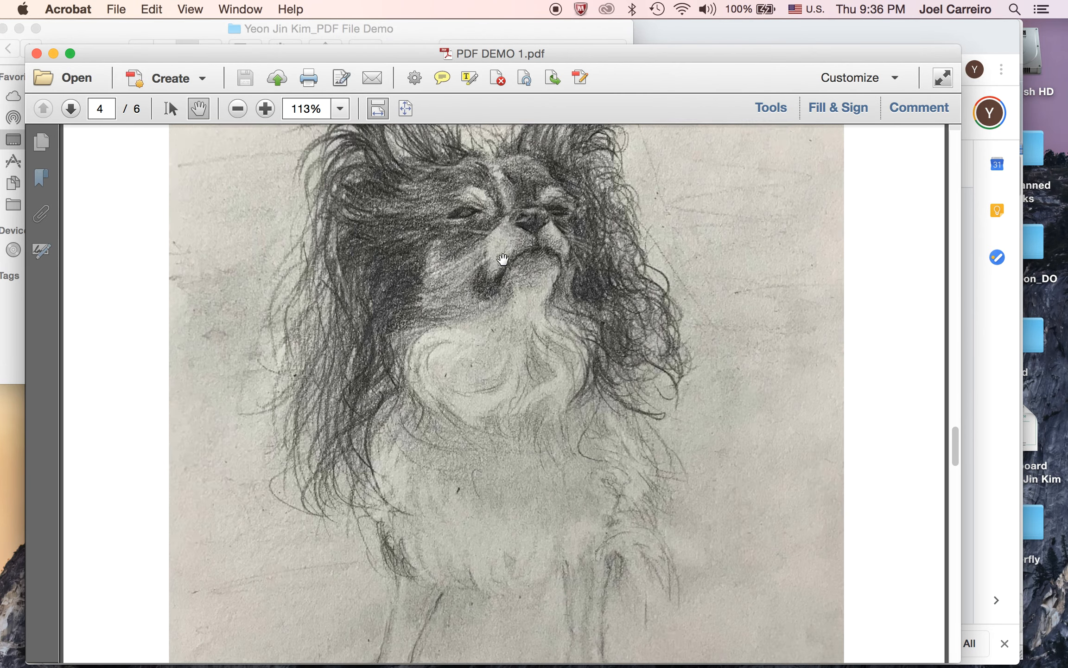
scroll(503, 258, up, 5)
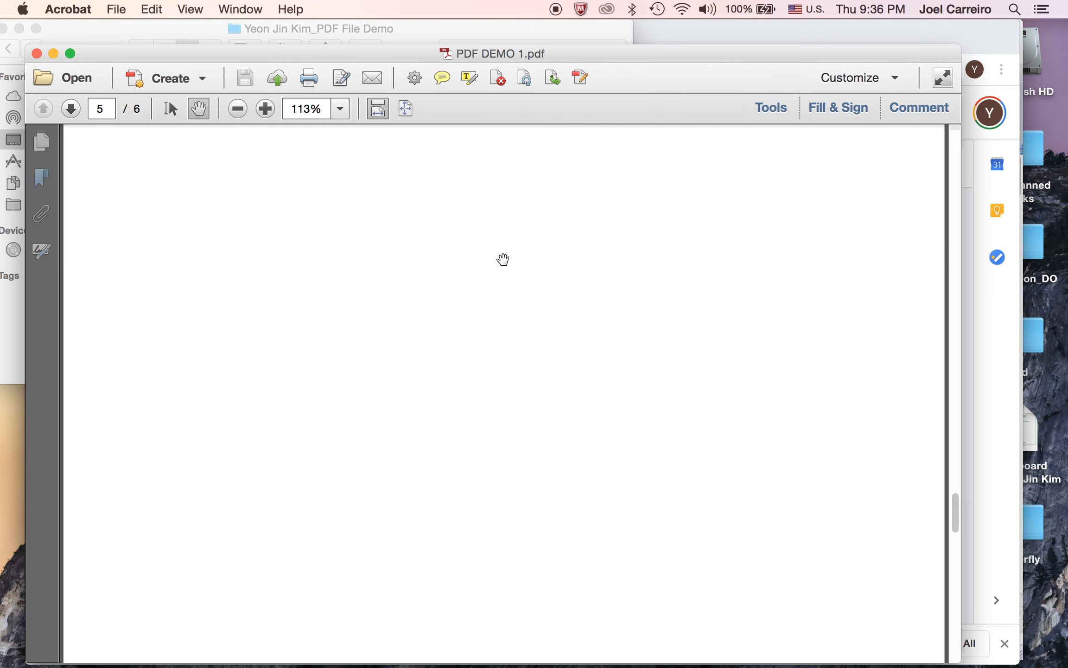
scroll(503, 259, down, 12)
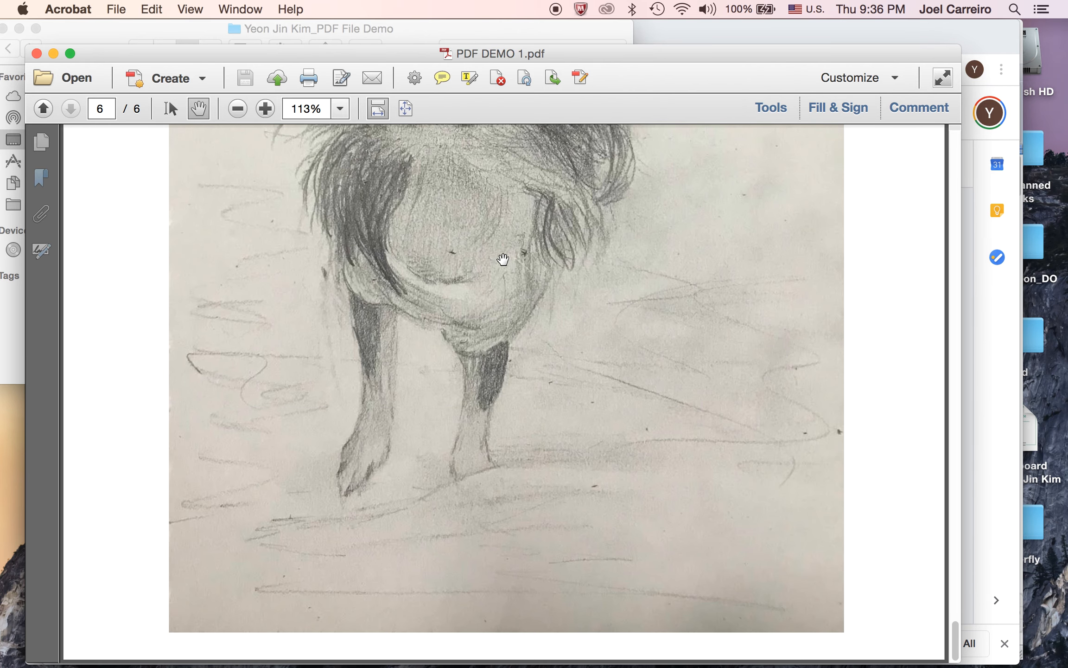
scroll(503, 259, up, 10)
scroll(503, 258, up, 2)
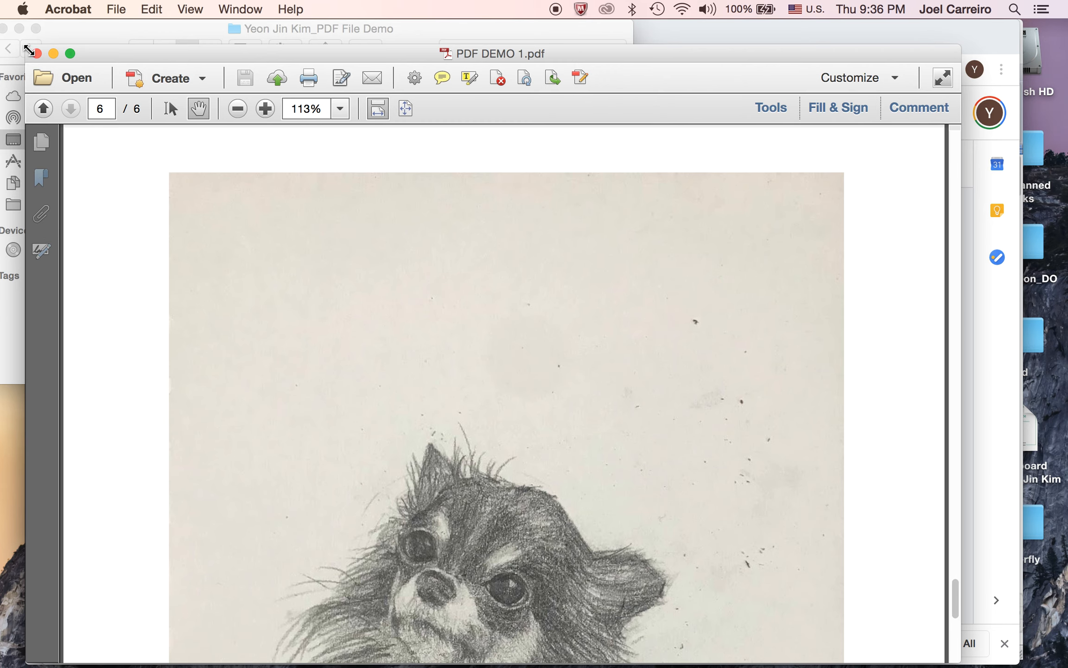
click(37, 53)
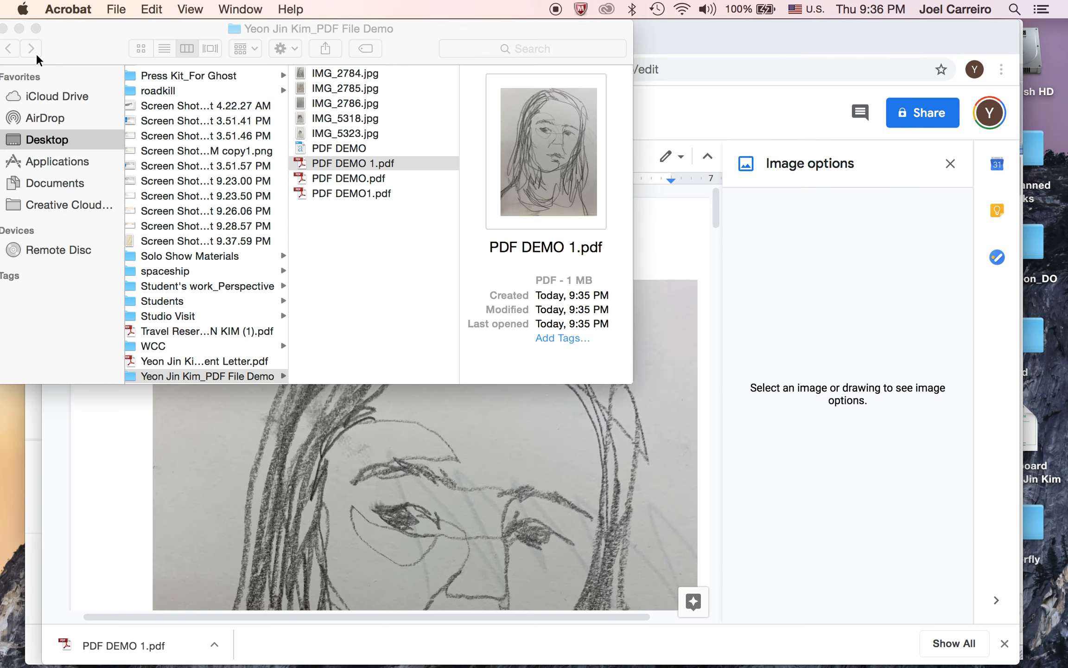
click(3, 28)
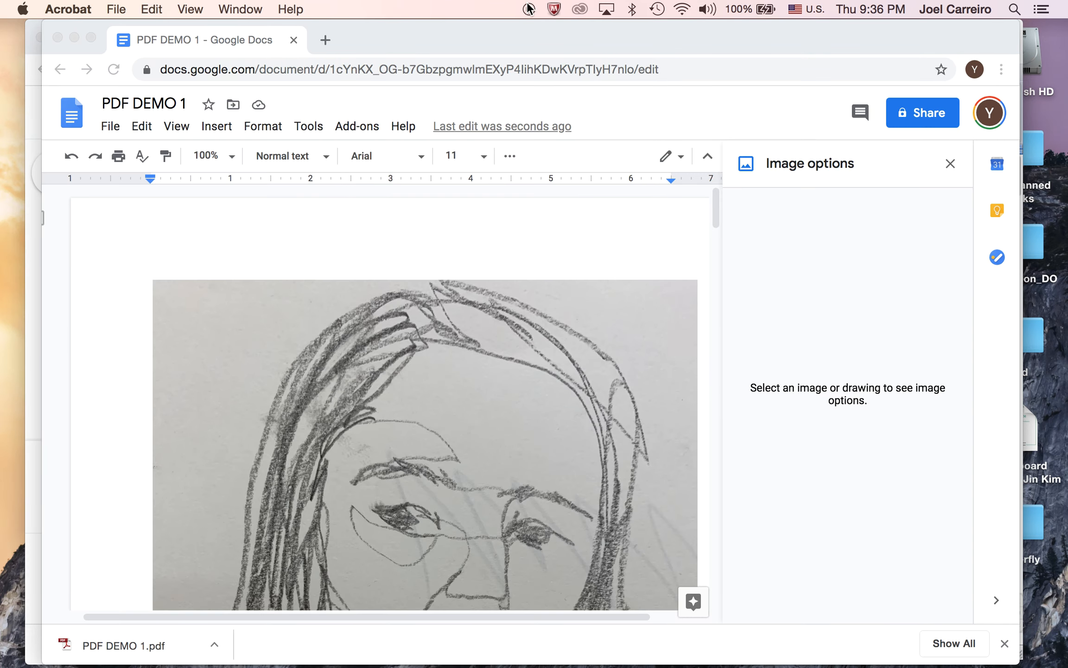